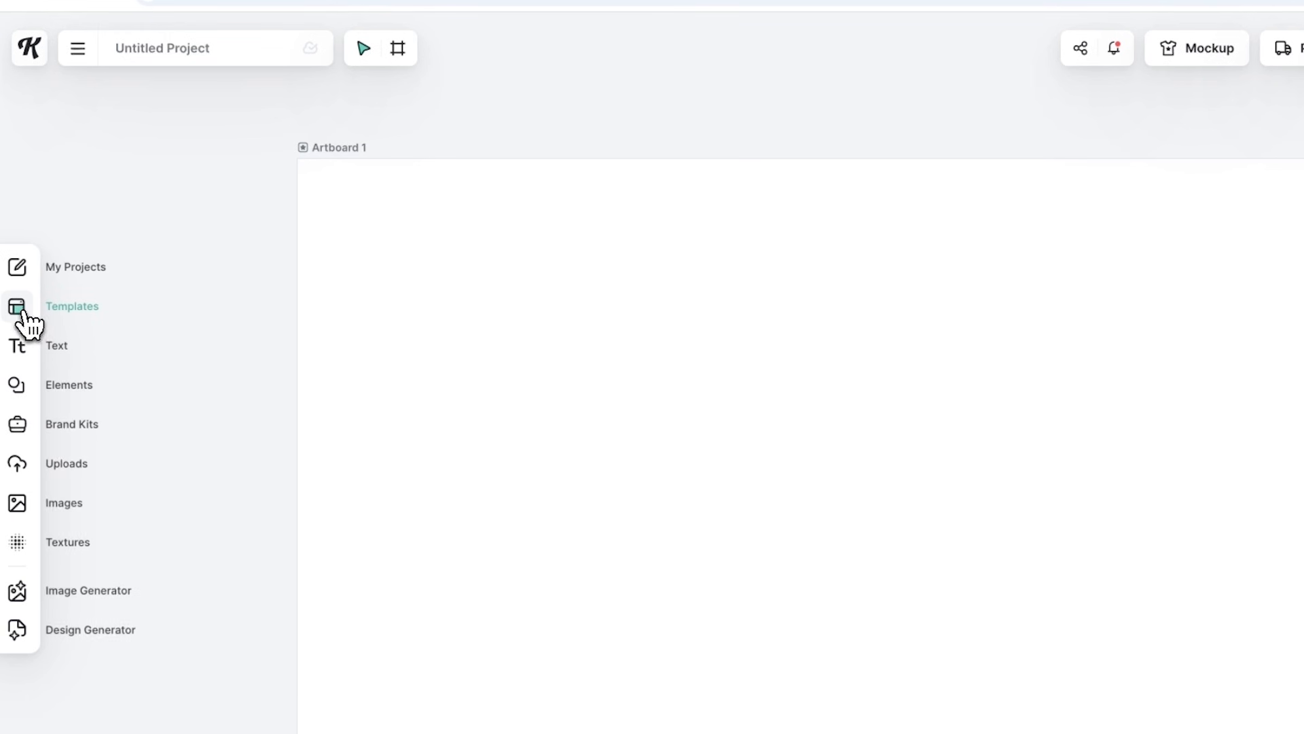
- Browse the full template library and add the Relatable Quotes Mouse Pad template to the canvas
click(20, 311)
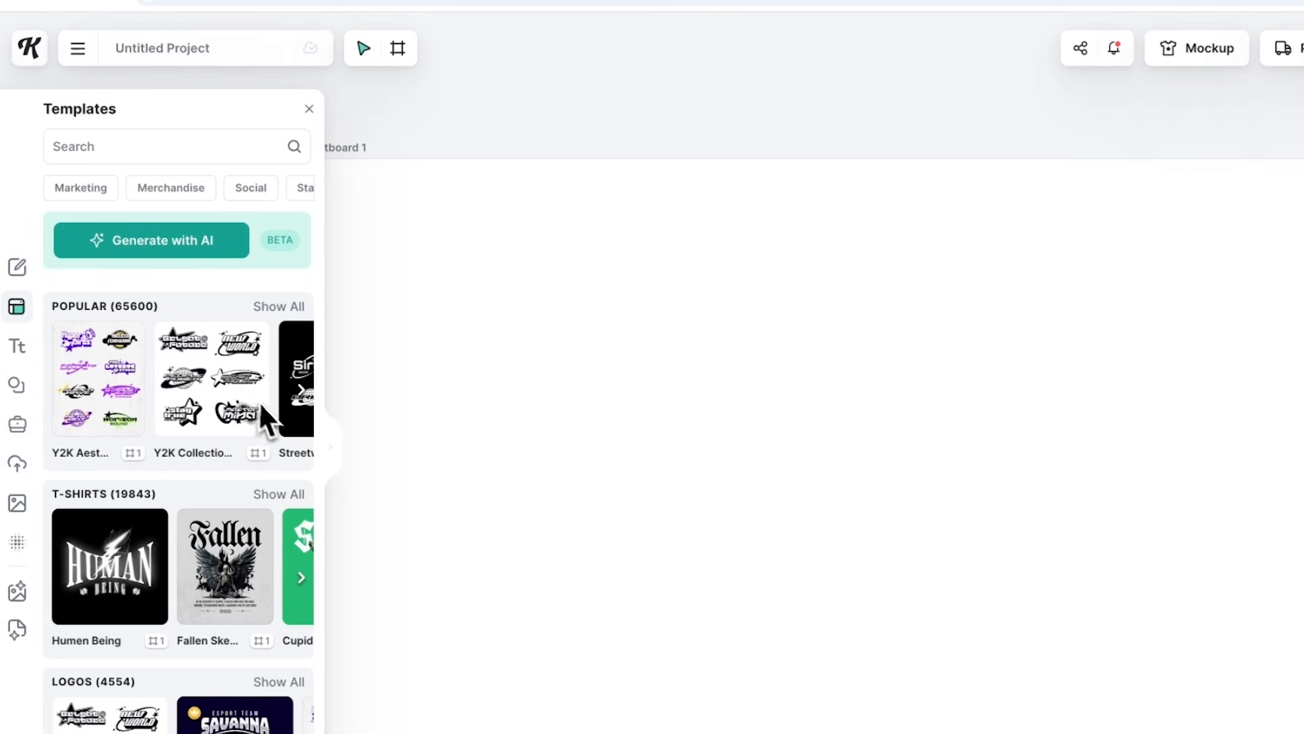
click(332, 461)
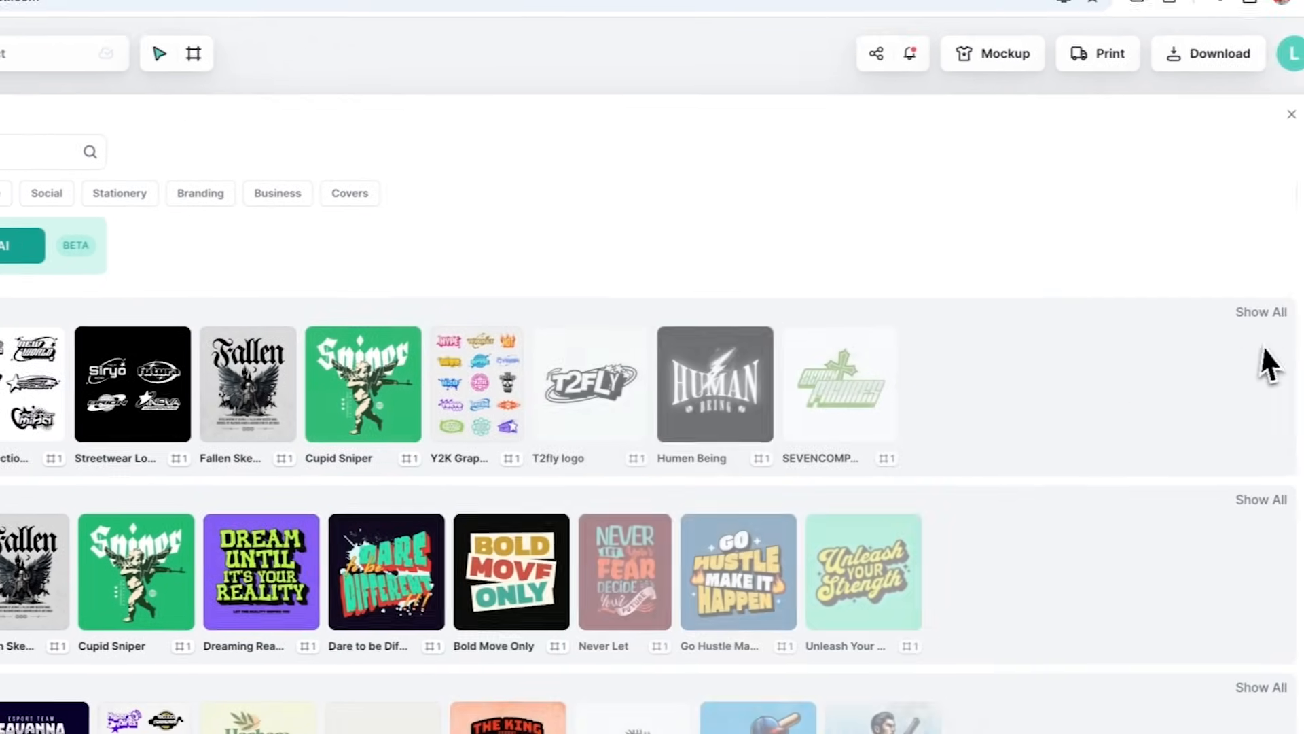
scroll(1282, 341, down, 10)
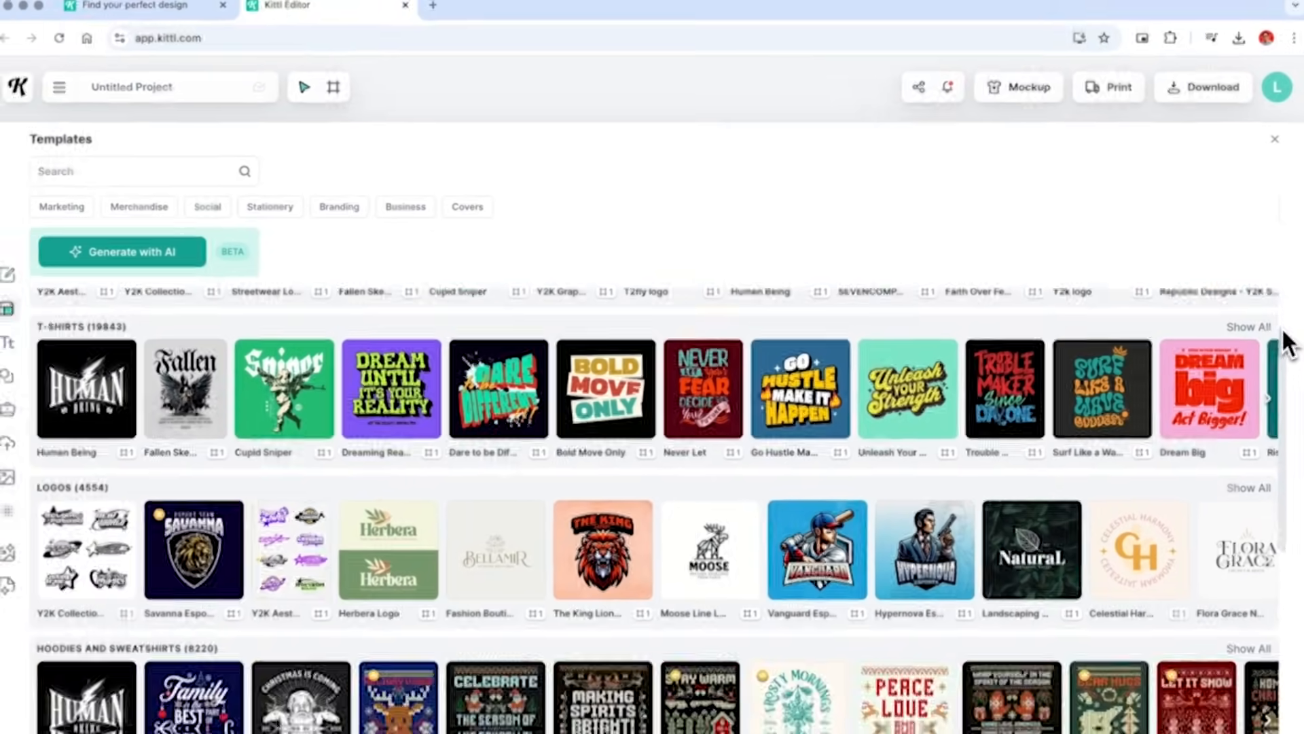
scroll(432, 532, right, 2)
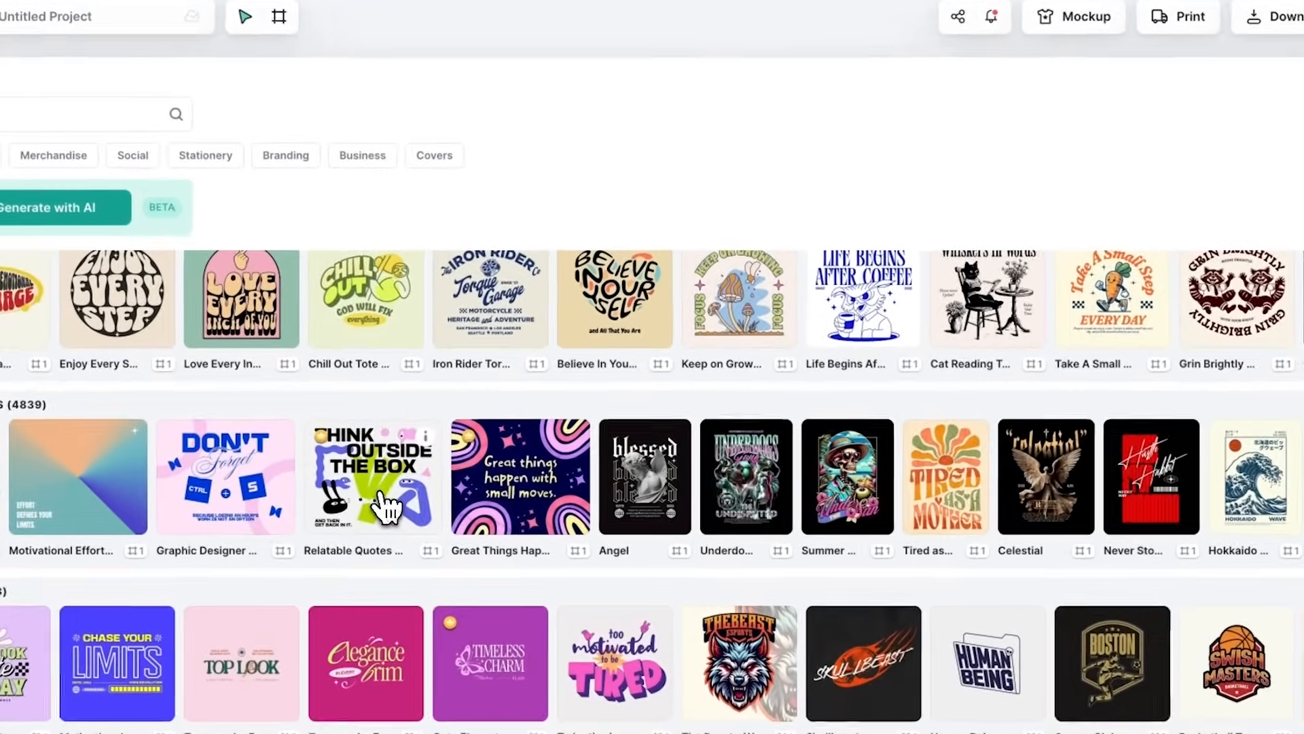
click(425, 504)
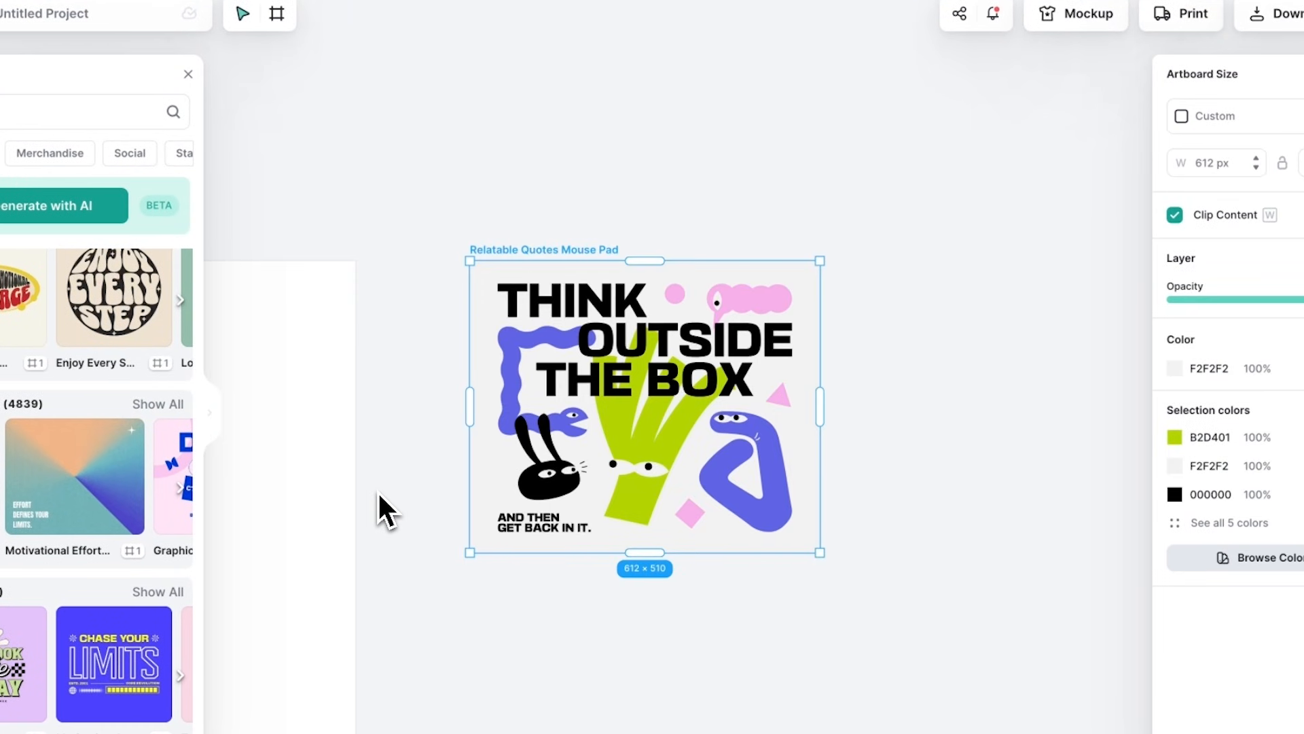
- Put the template's green hand and blue wavy shape on Artboard 1, enlarged and running off its lower edge
click(389, 489)
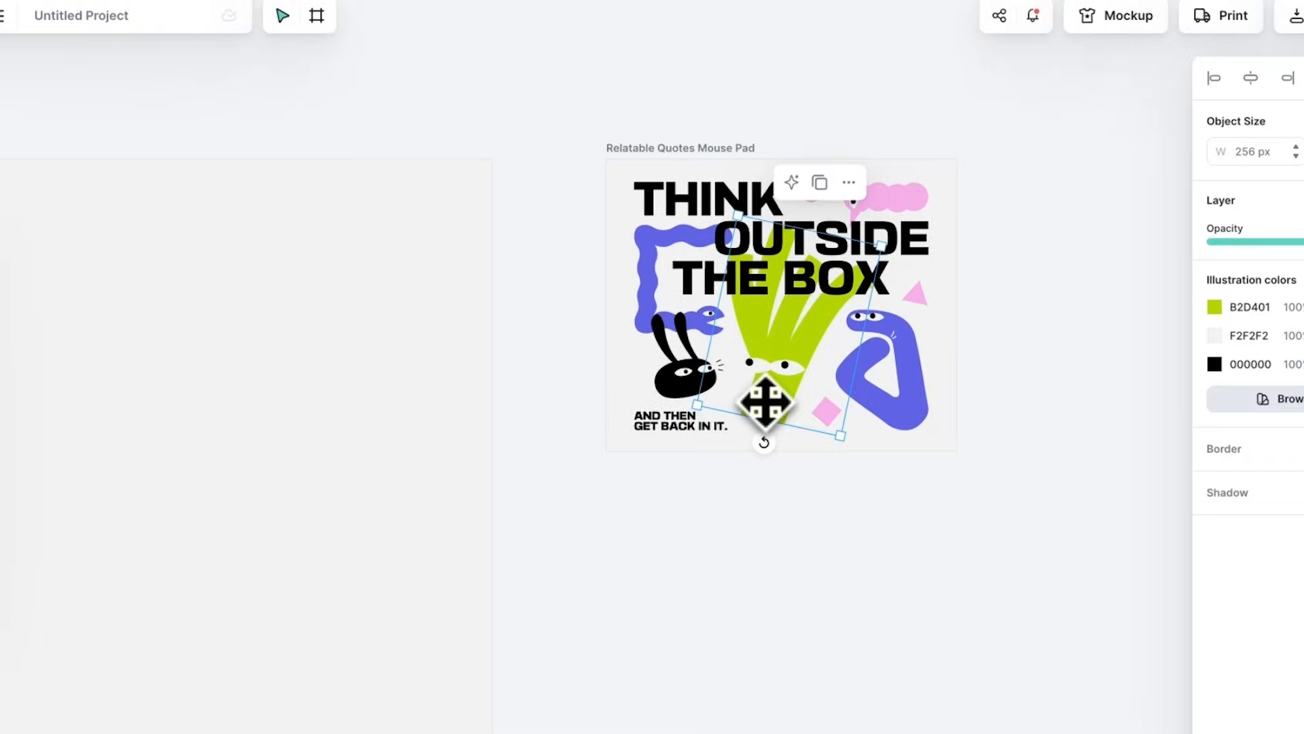
drag(766, 404, 205, 529)
scroll(206, 507, left, 7)
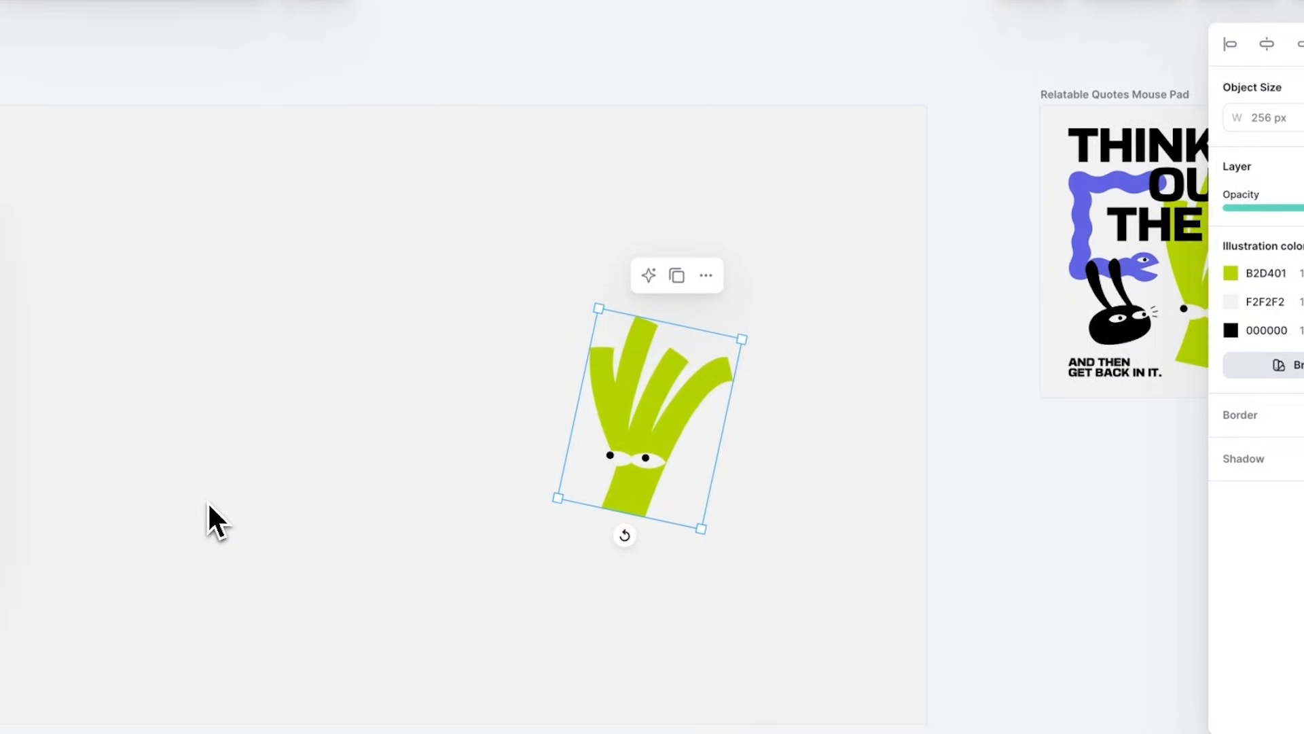
drag(696, 532, 788, 733)
drag(868, 733, 878, 733)
drag(771, 509, 644, 549)
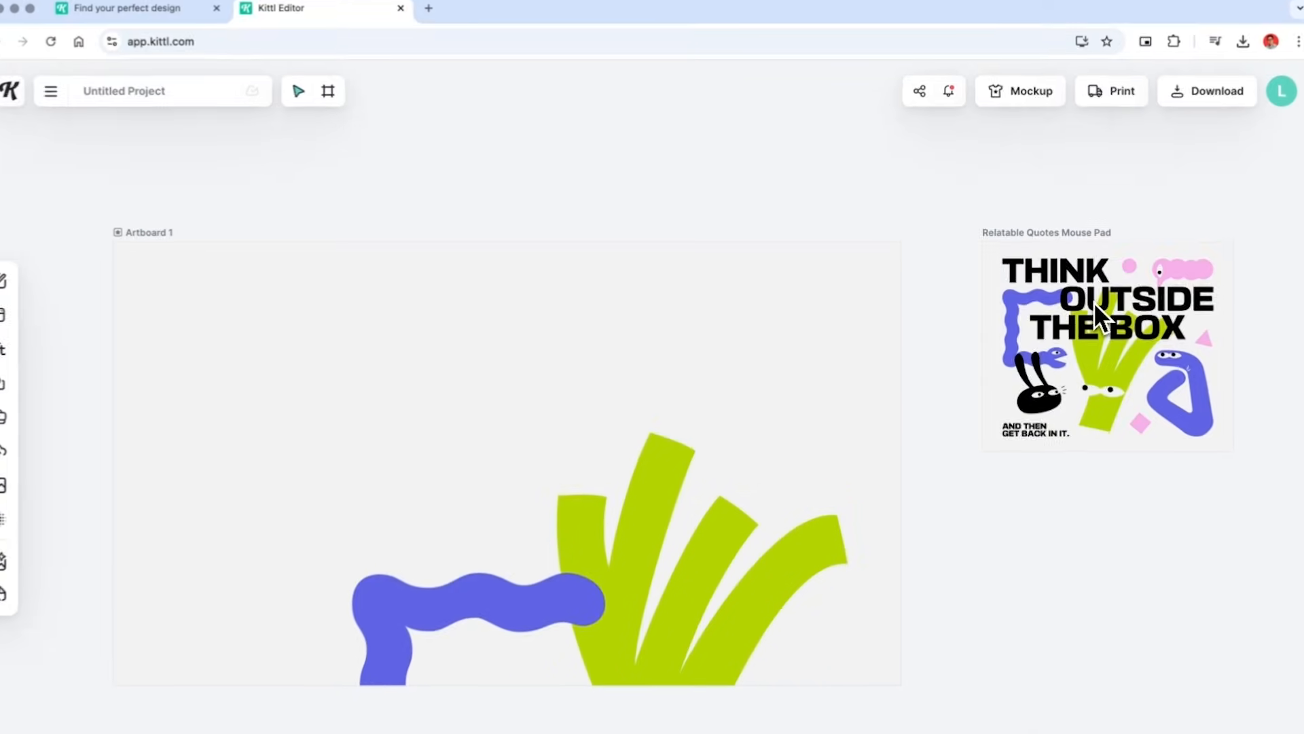
- Place the template's three-line title in the upper left of Artboard 1 and enlarge it to about 1083 px wide
mouse_move(1093, 301)
mouse_down()
mouse_move(286, 333)
mouse_move(202, 350)
mouse_up()
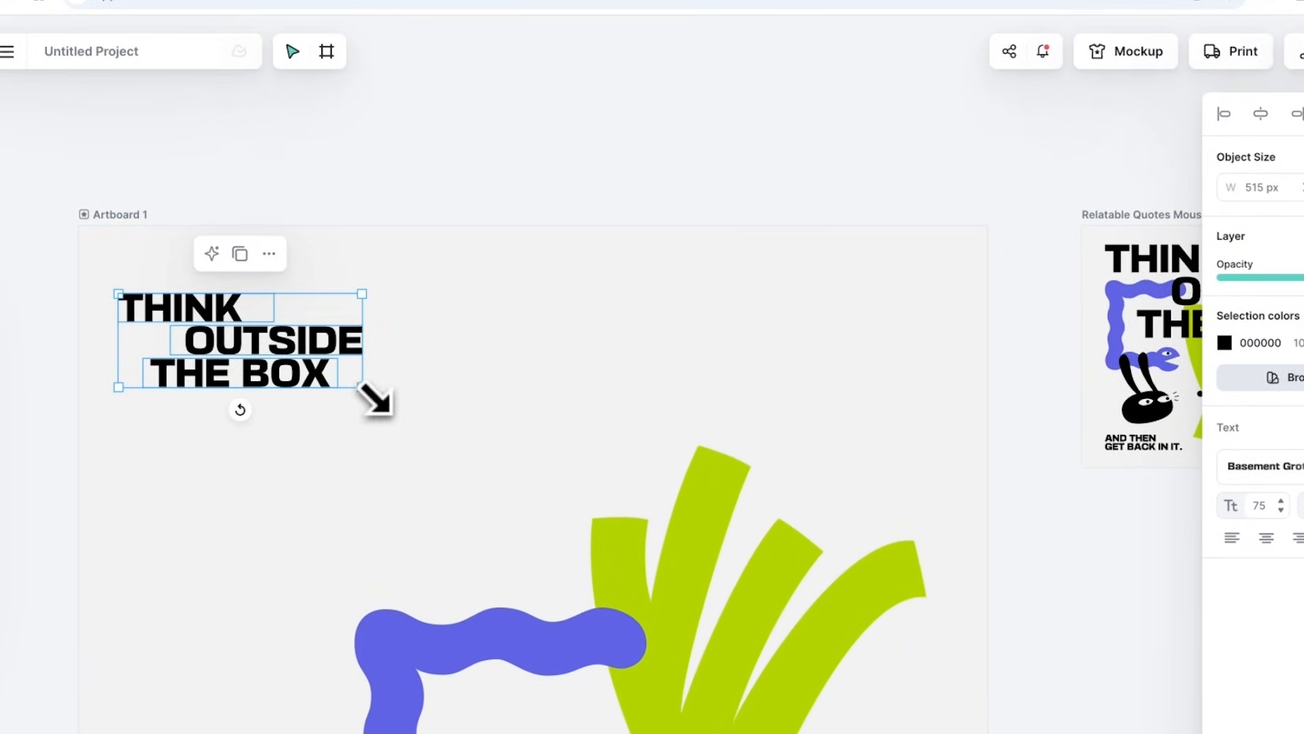
drag(348, 404, 602, 540)
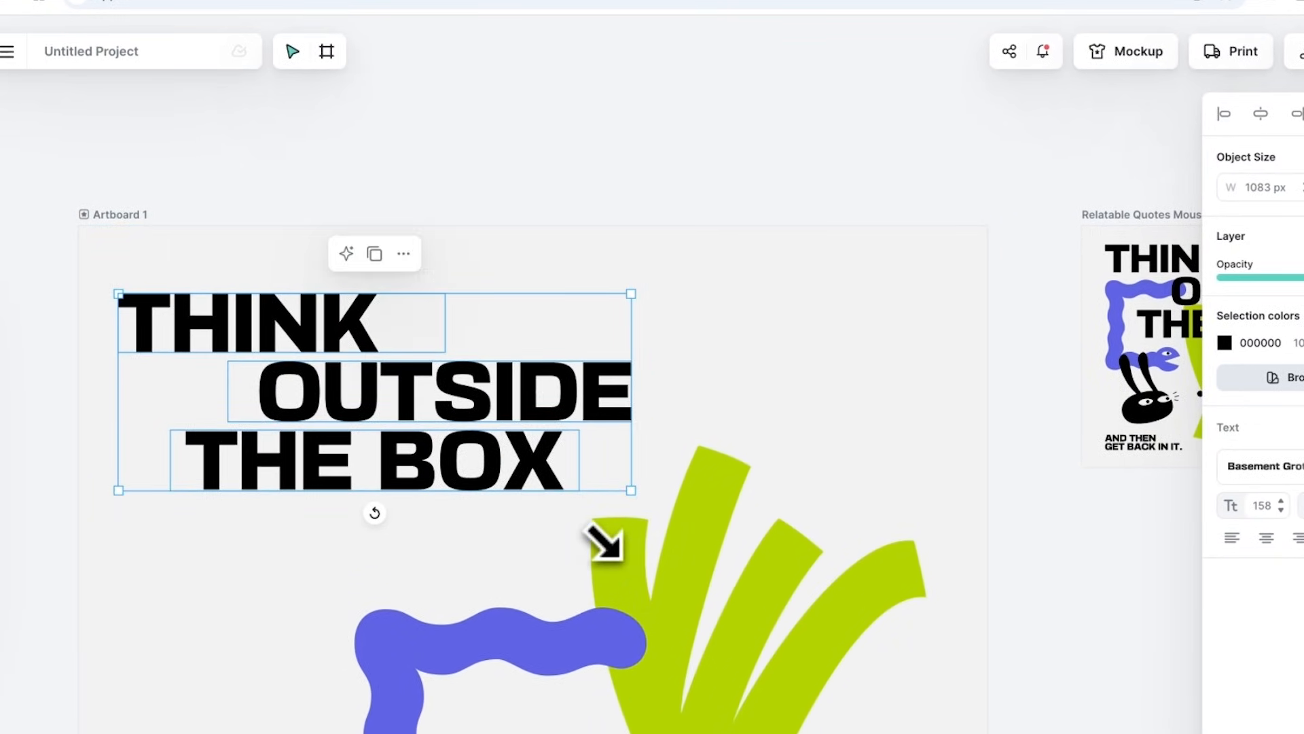
- Reword the three title lines as THE SECRET, LIFE OF and BEES, and enlarge and reposition the BEES line
text(HE)
text( SECRET)
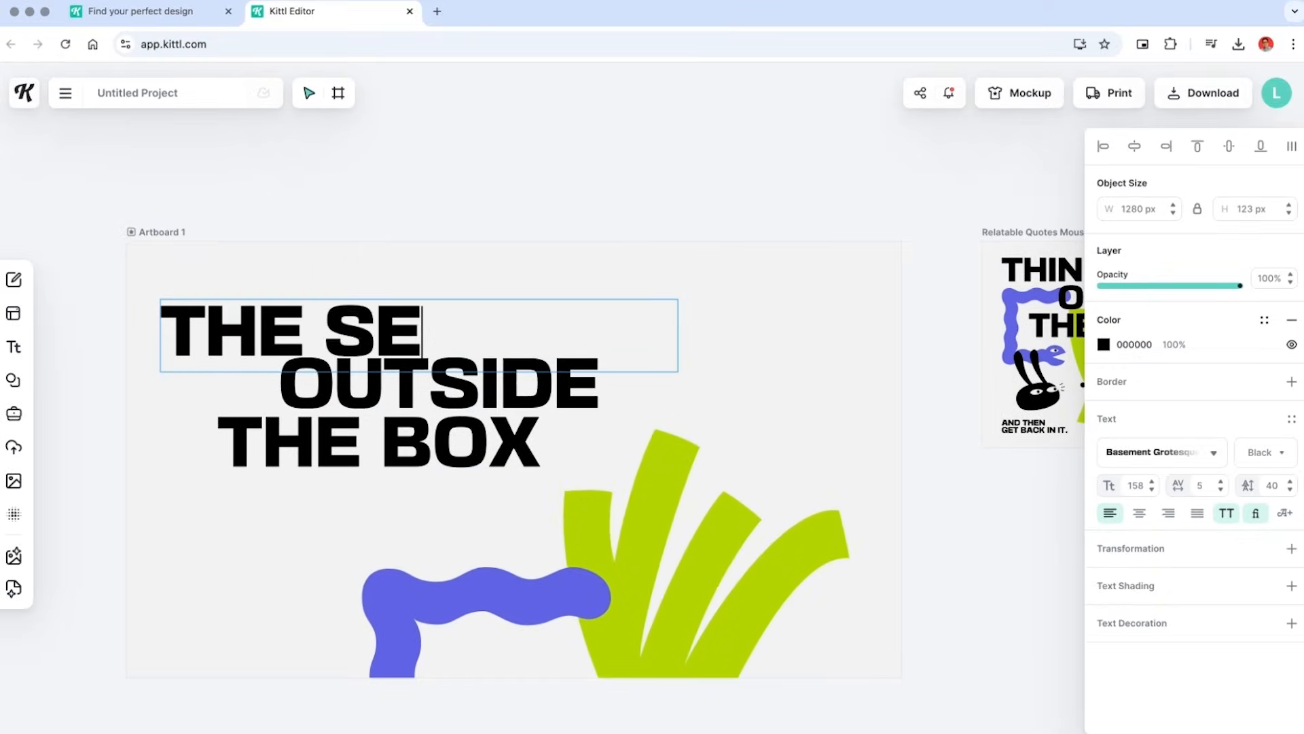
double_click(519, 397)
text(LIFE OF)
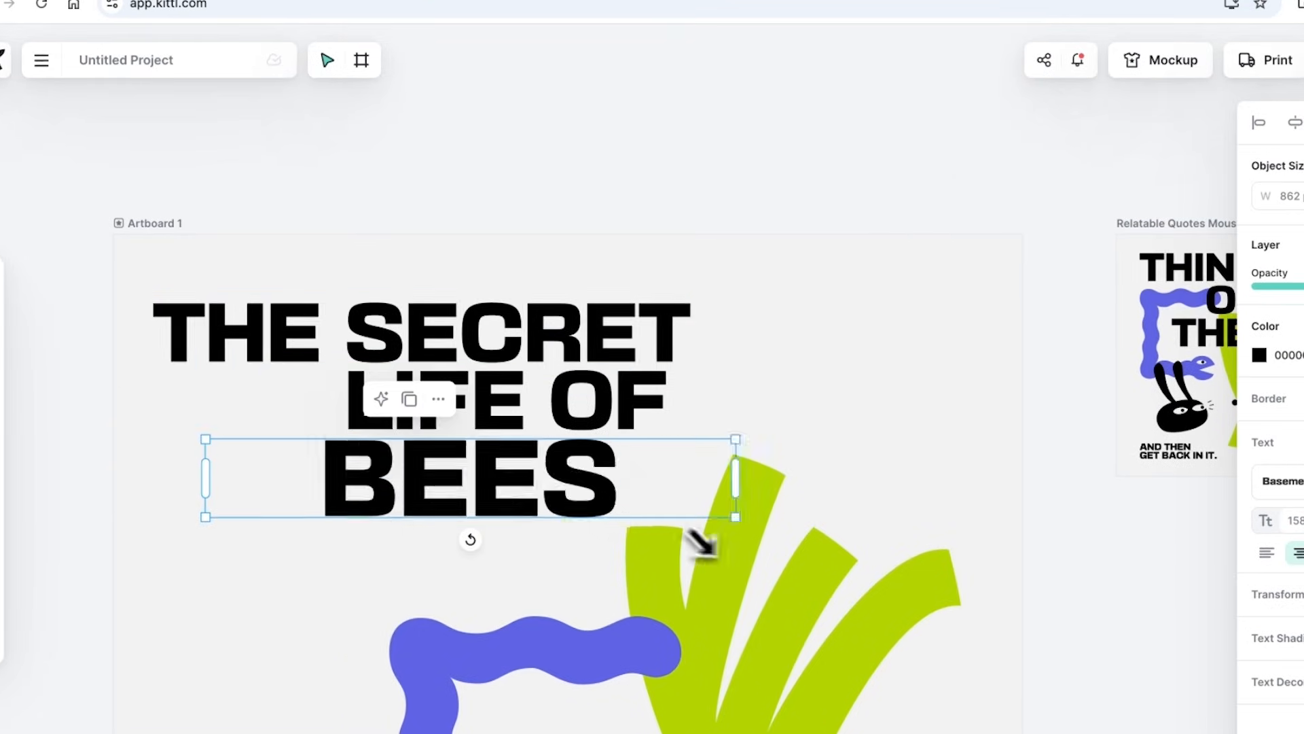
drag(603, 475, 516, 480)
- Search the stock photos for BEES and look through the pictures
click(29, 514)
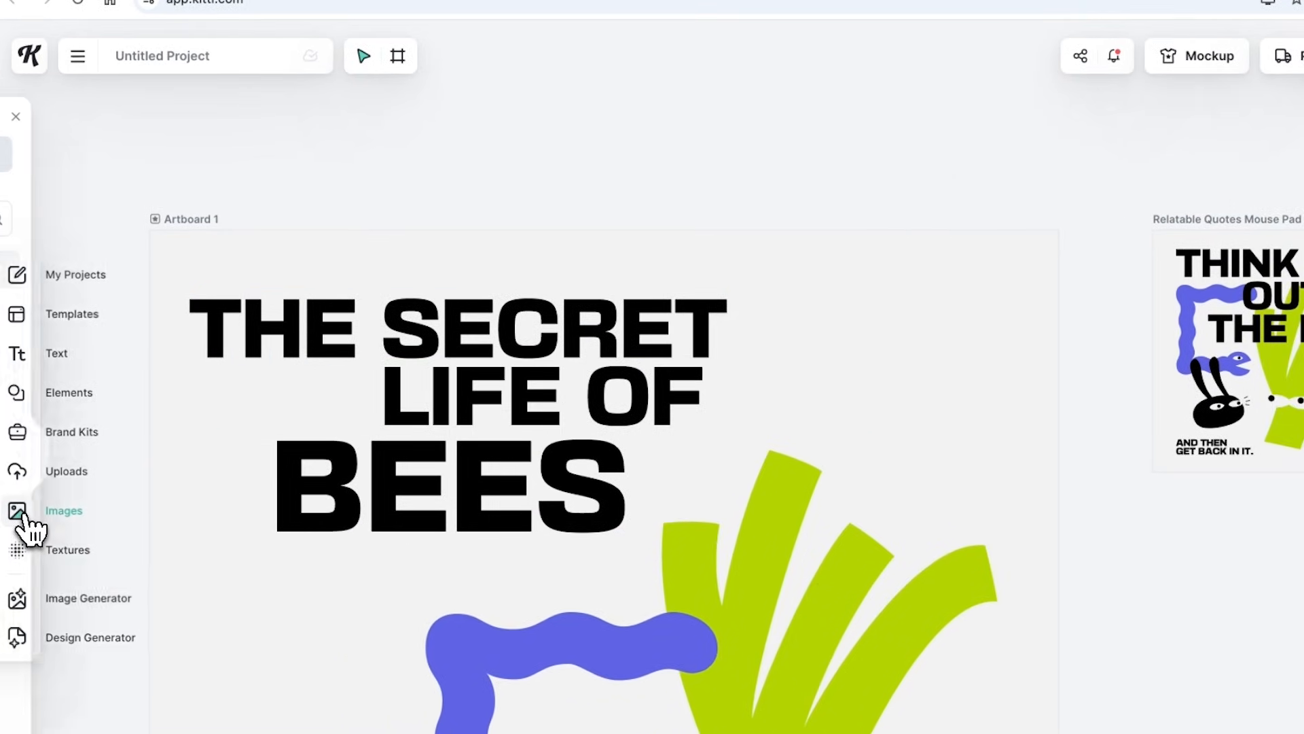
text(BE)
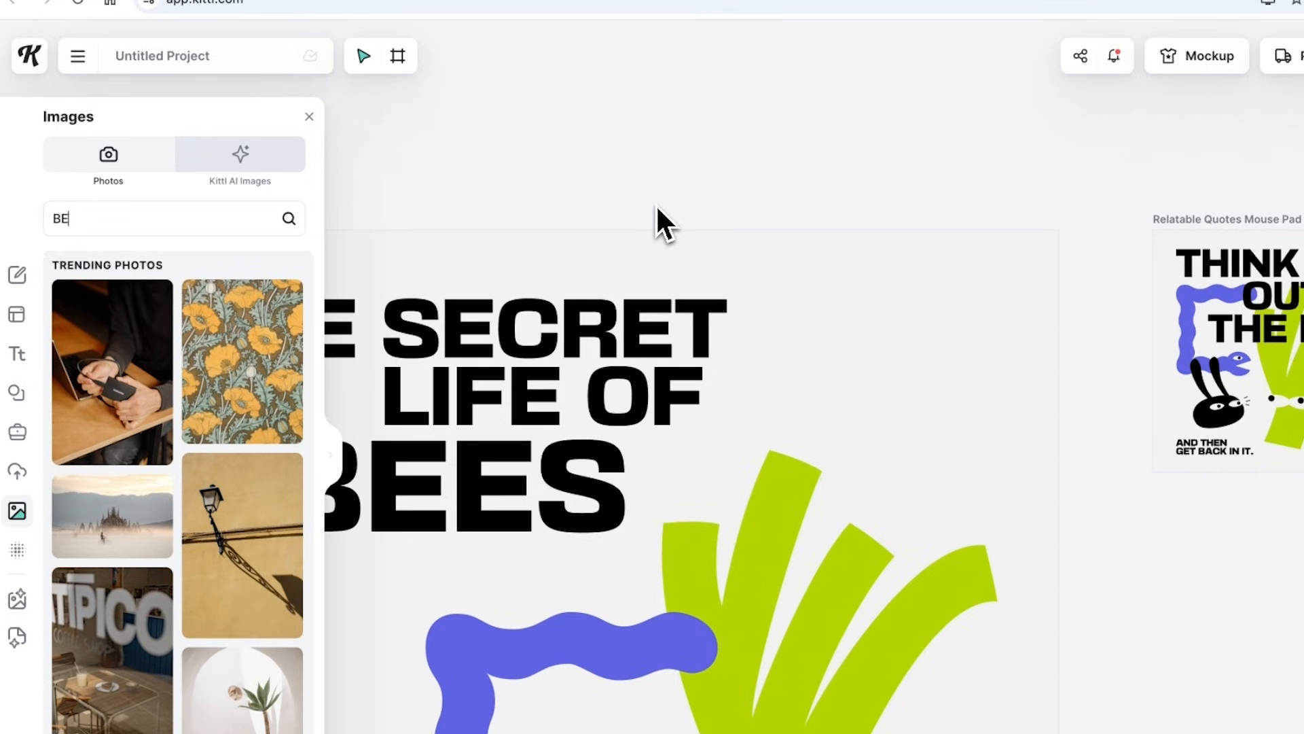
text(ES)
key(Return)
scroll(189, 415, down, 5)
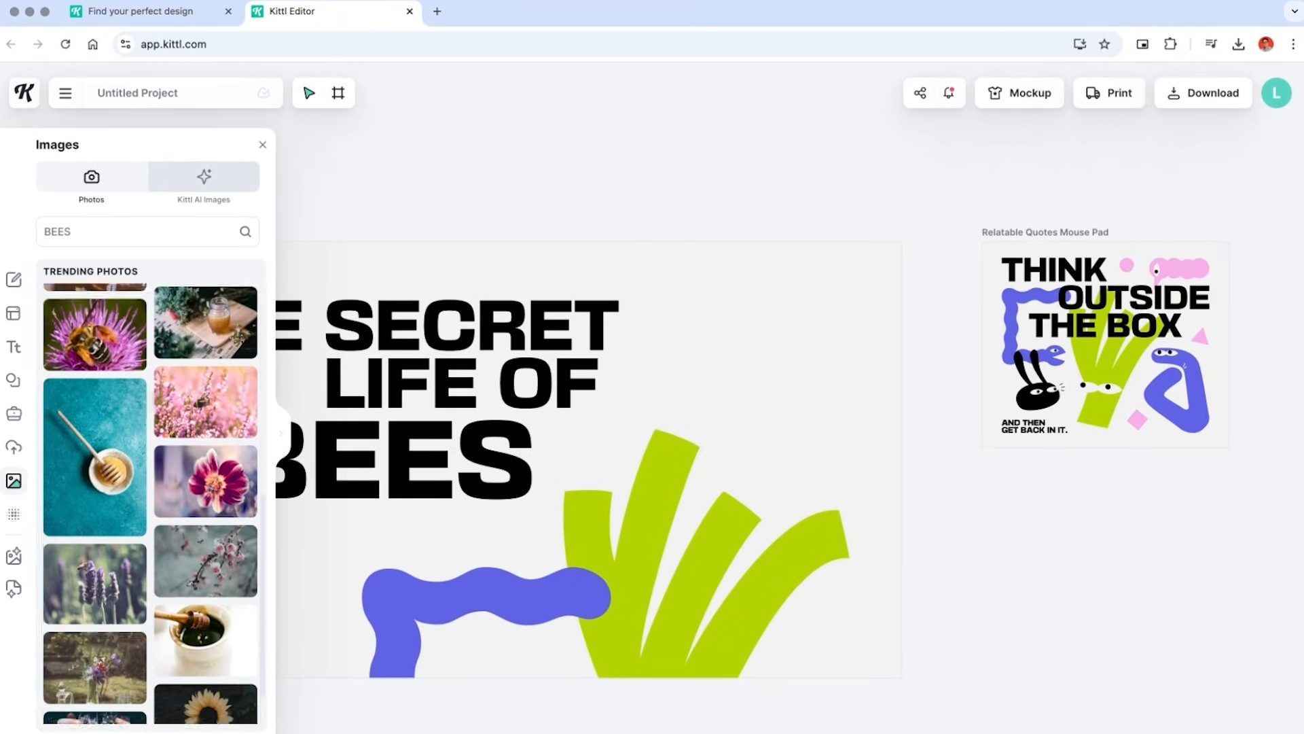
scroll(189, 414, down, 2)
- Search the Kittl AI Images collection for BEES and look through the illustrations
click(199, 204)
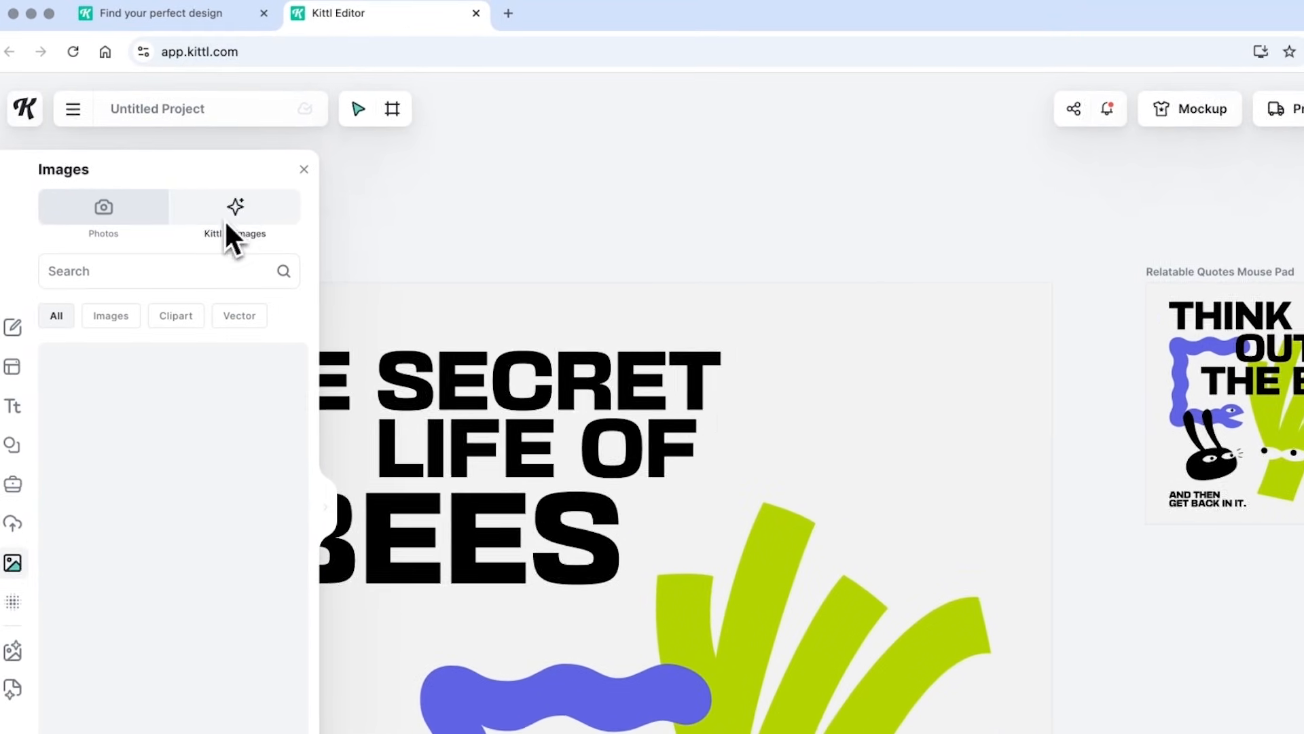
key(Return)
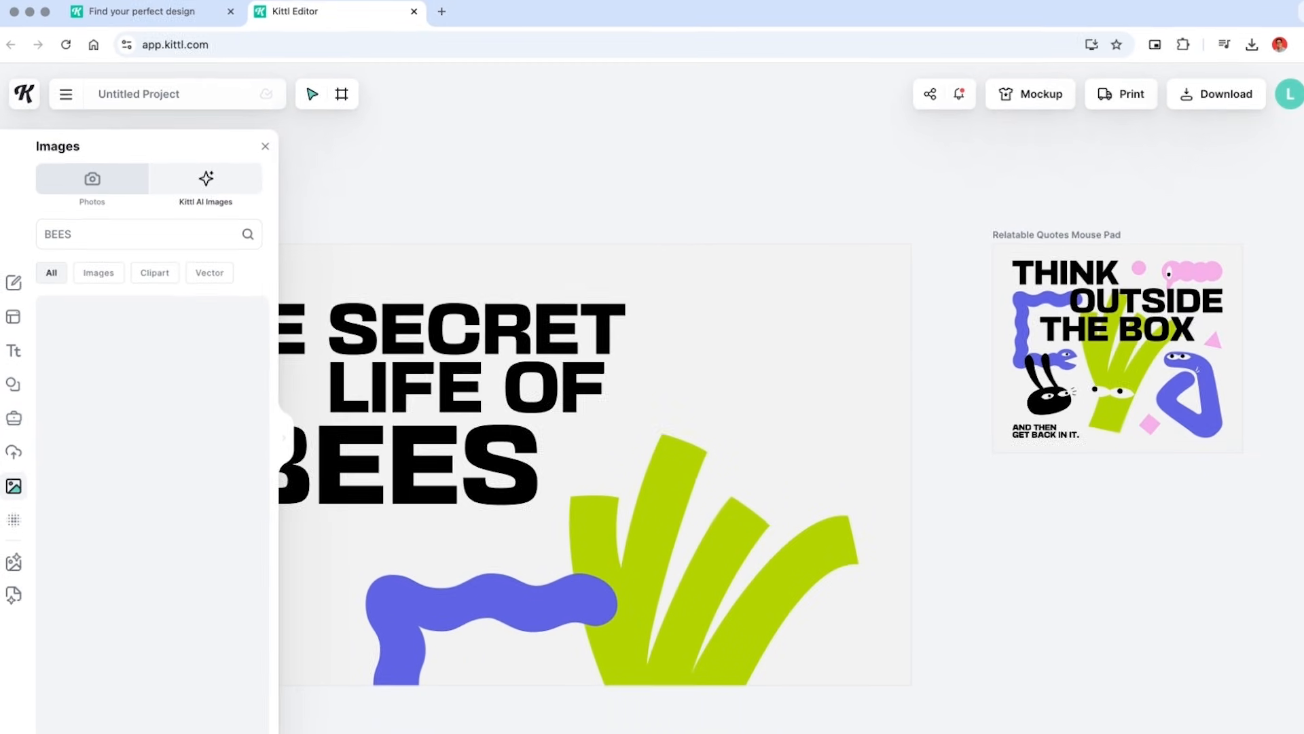
scroll(172, 479, down, 3)
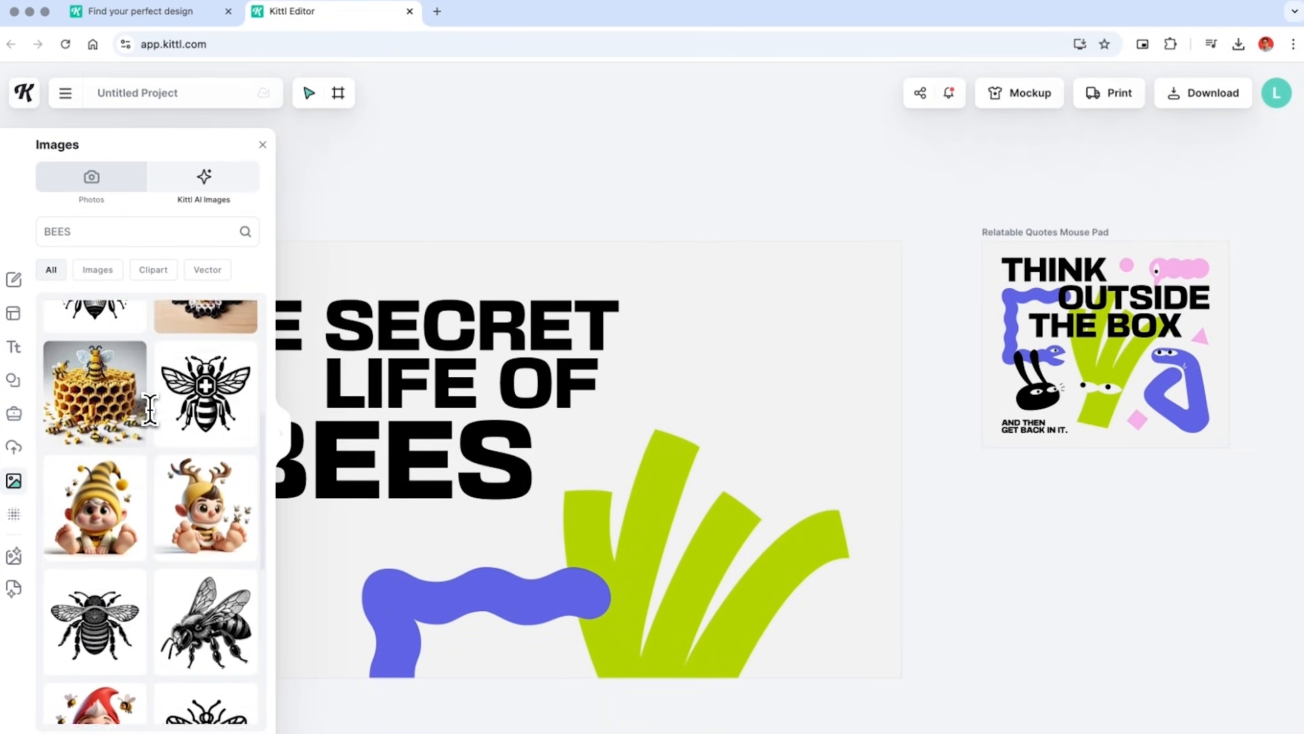
scroll(150, 408, down, 10)
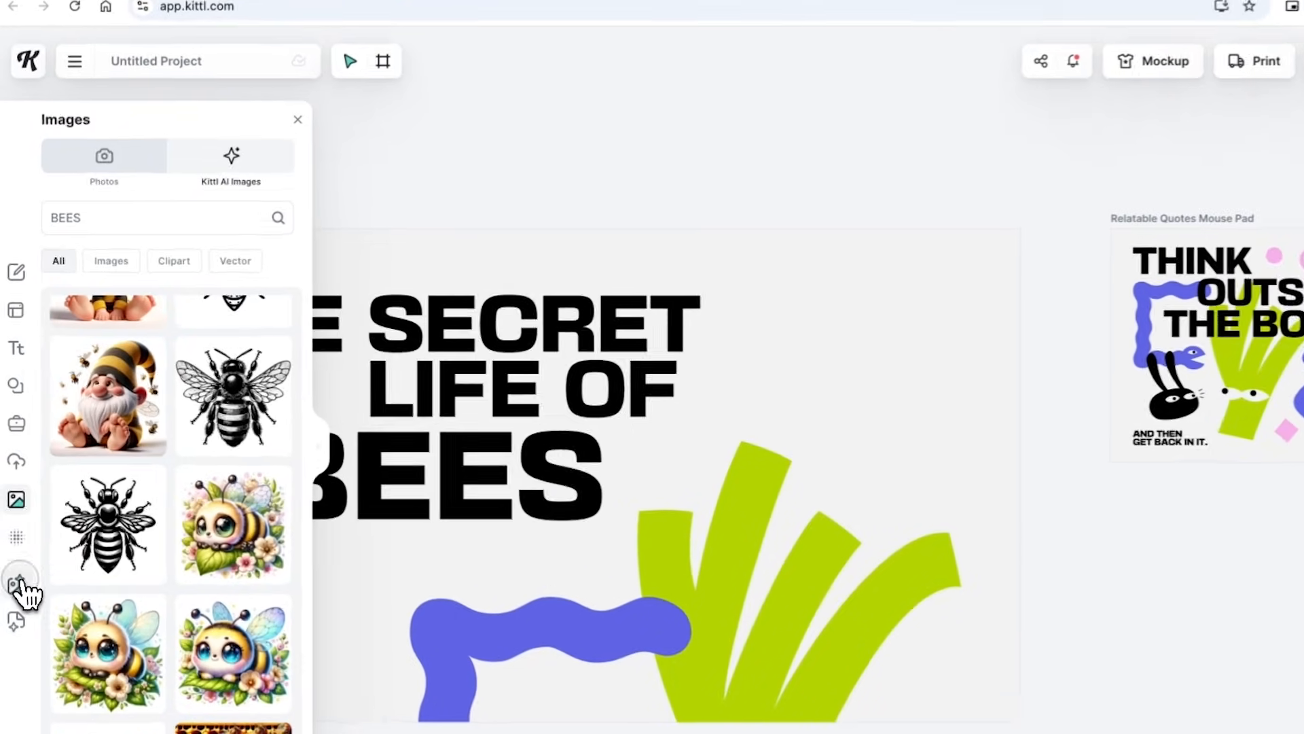
- Generate an image with the AI Image Generator in Turbo mode from the prompt "illustration of a bee flying"
click(15, 557)
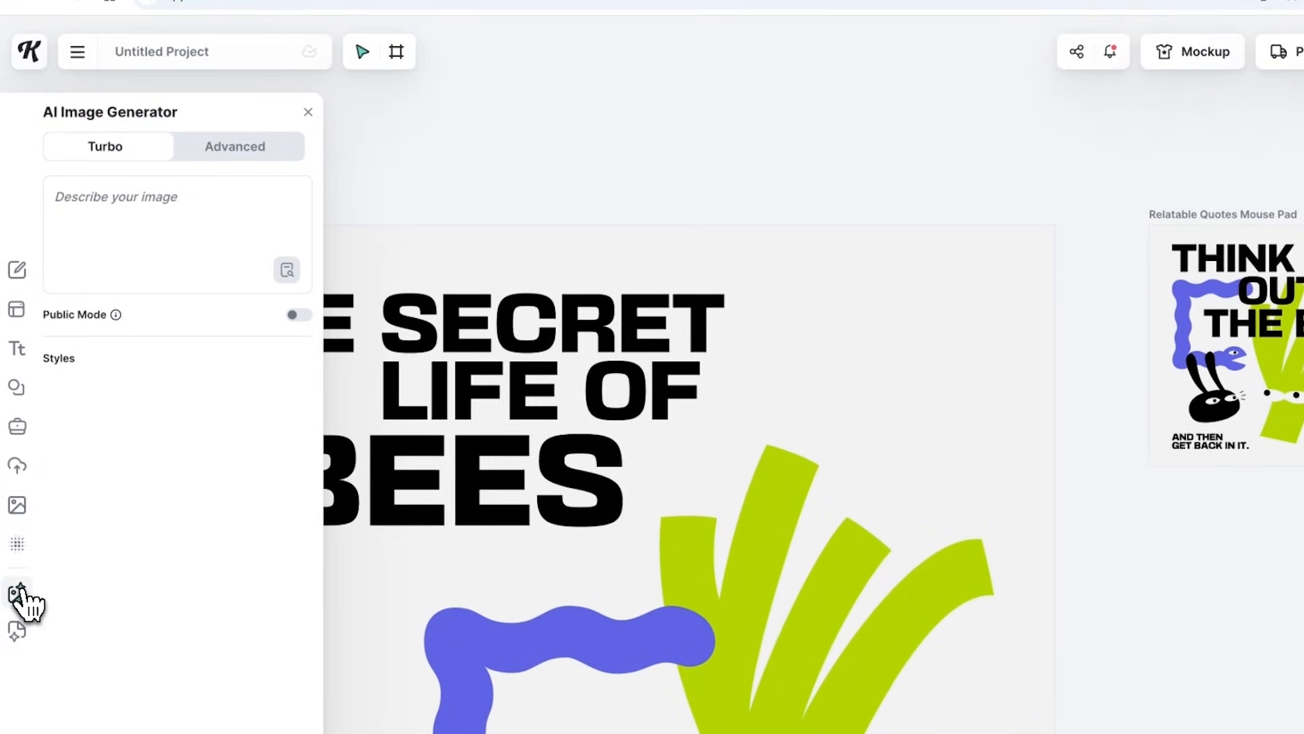
click(181, 212)
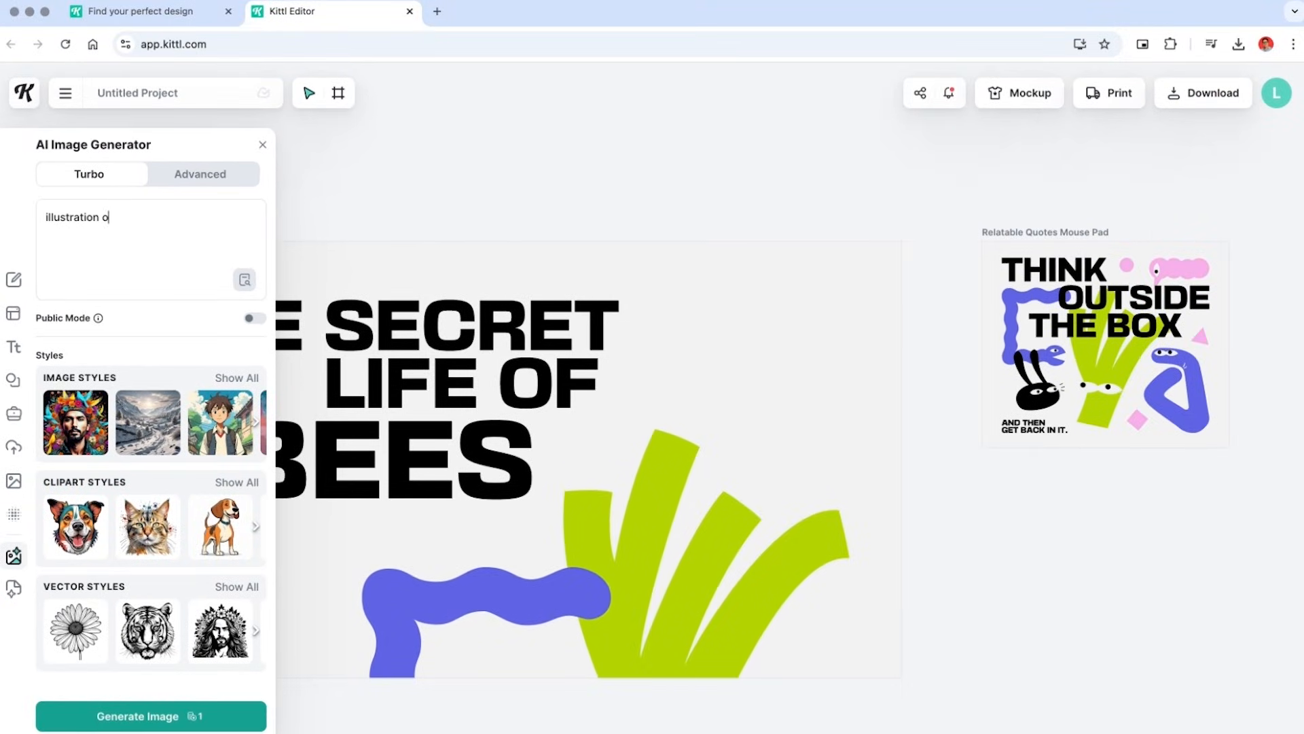
key(Return)
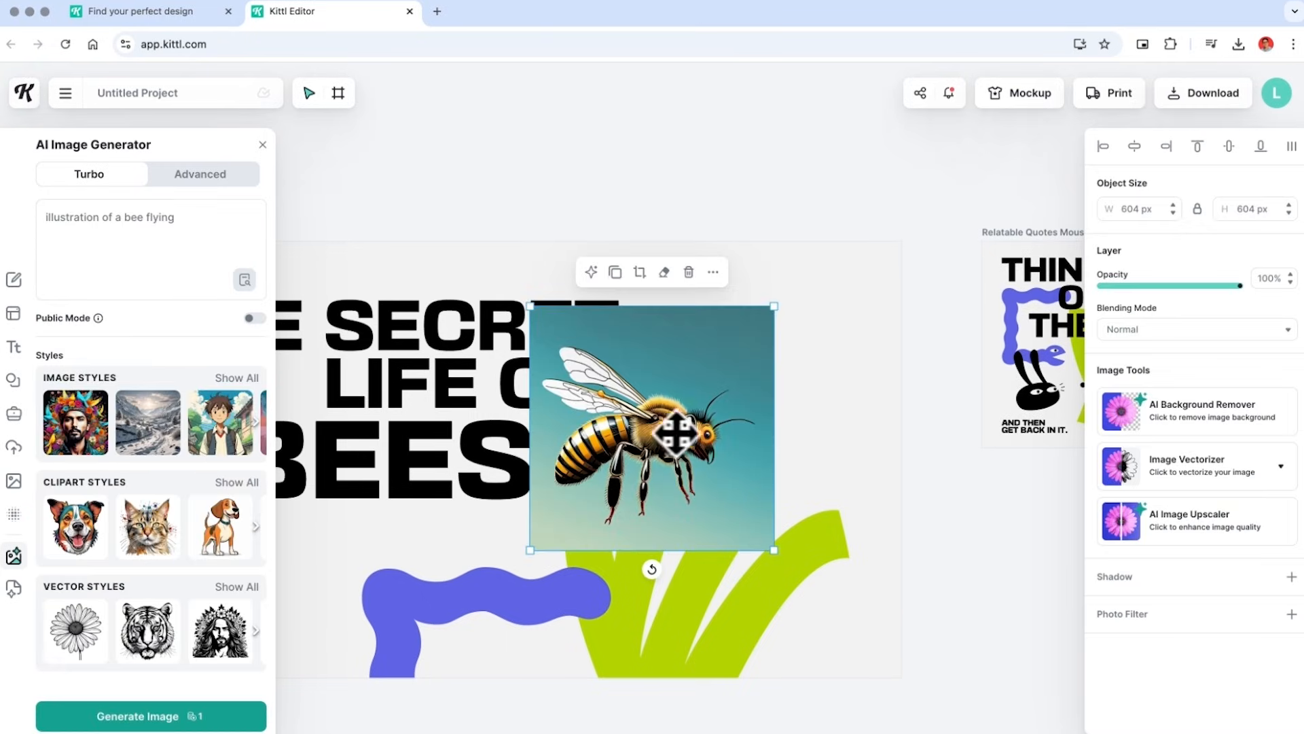
- Remove the bee image's background and vectorize it with 2 colors
click(1148, 411)
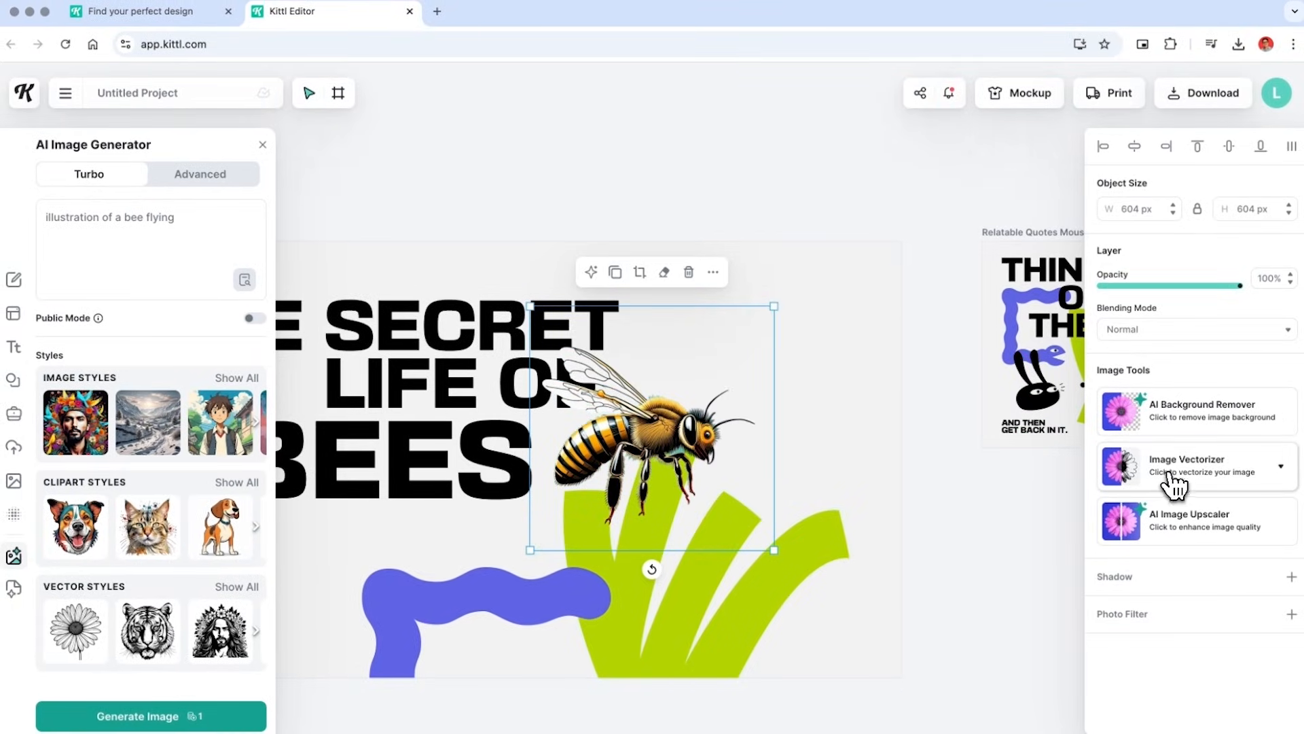
click(1173, 484)
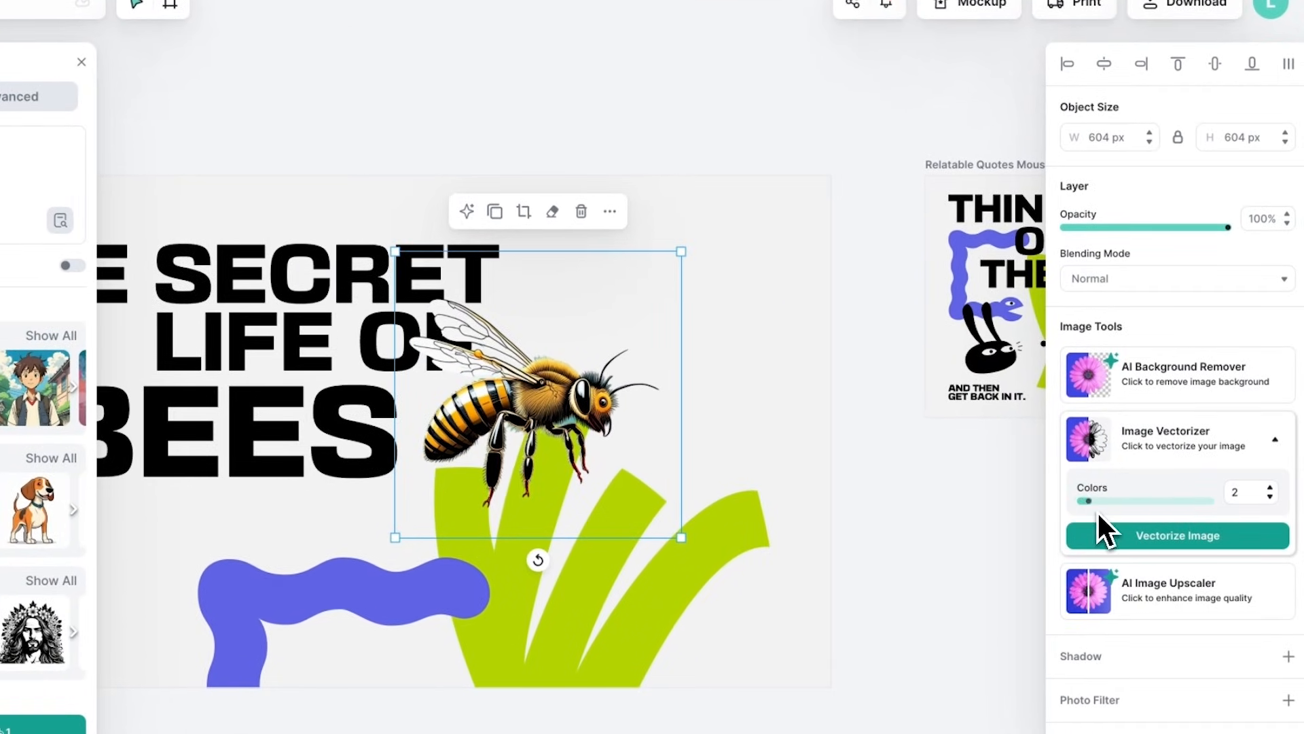
click(1117, 536)
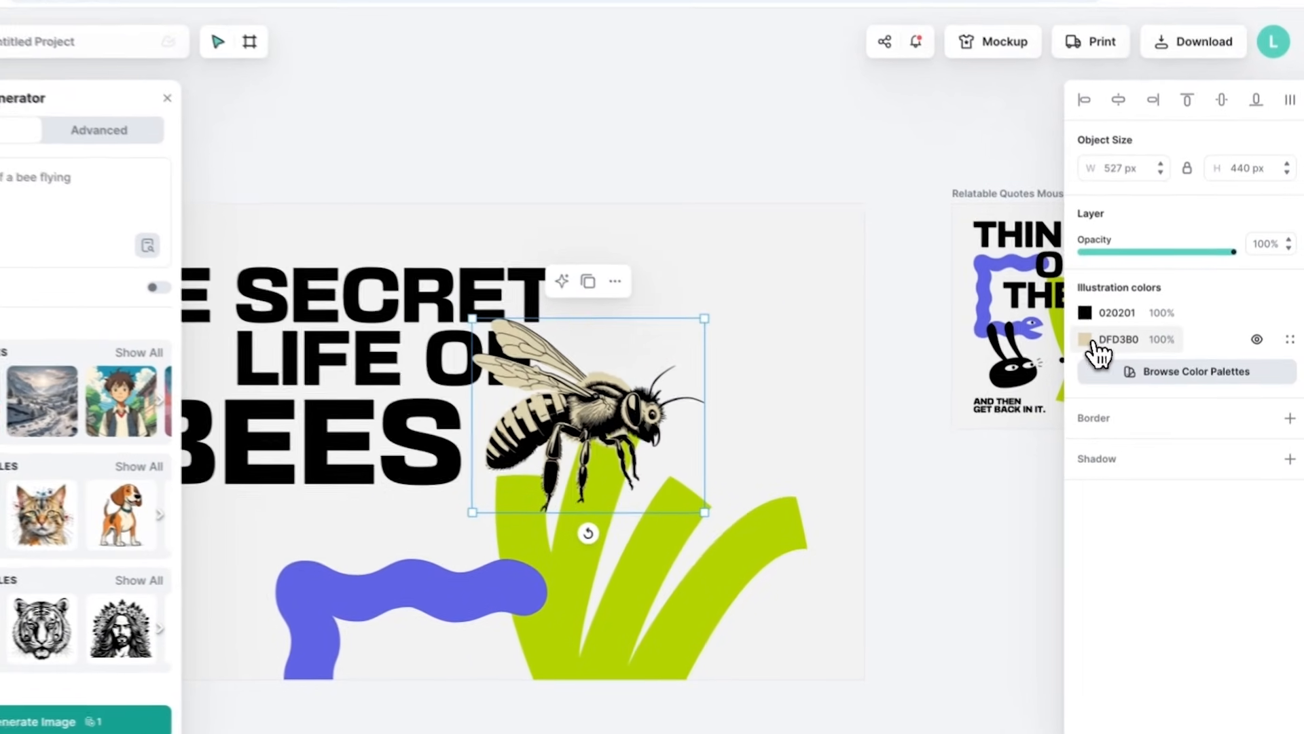
- Recolor the vectorized bee with the document colors, blue 5F64E4 for the black and light gray F2F2F2 for the beige
click(1079, 321)
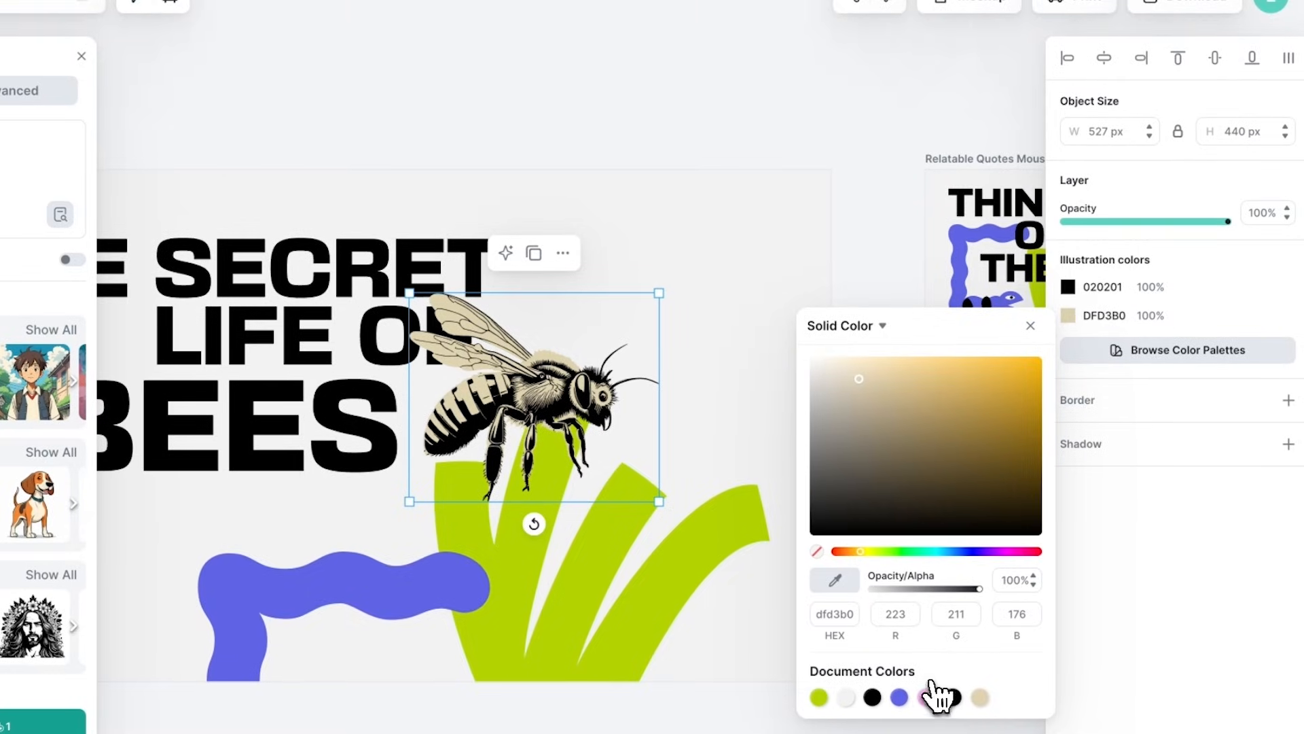
click(927, 696)
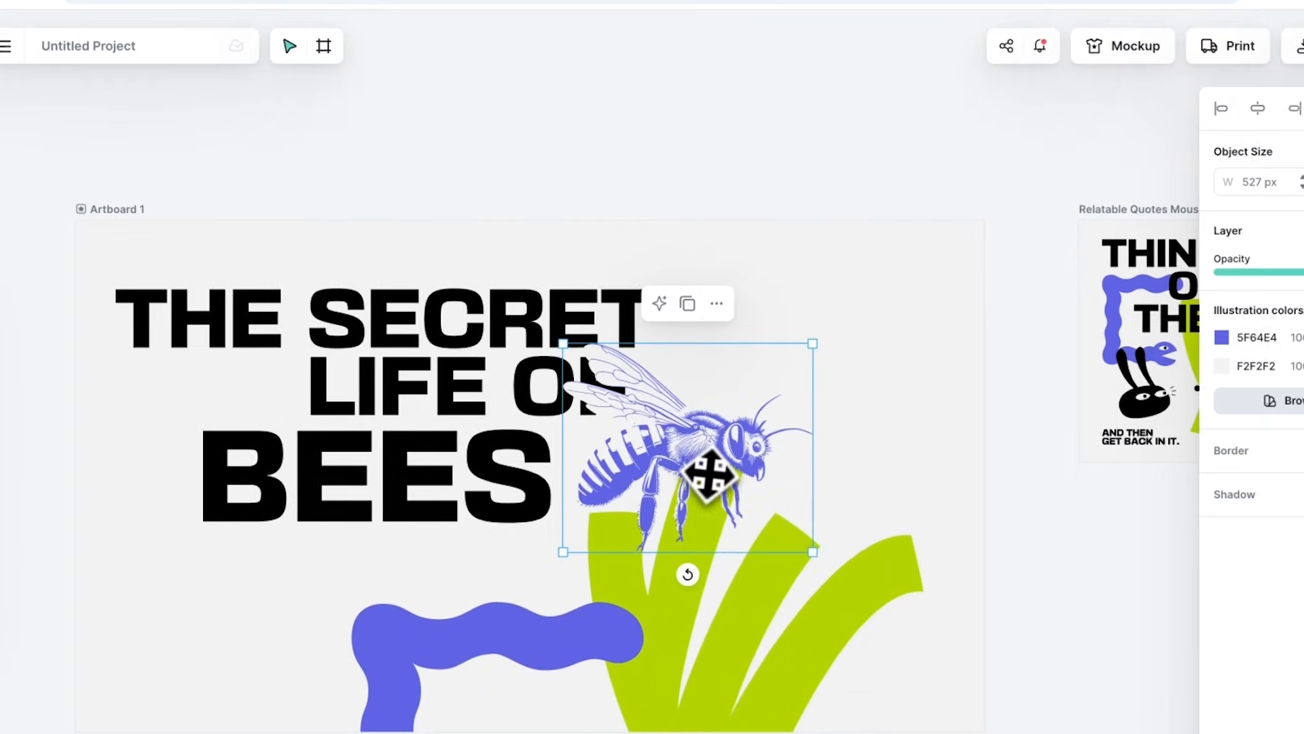
- Flip the bee horizontally, enlarge it to about 958 px wide and position it over the green hand beside the title
right_click(708, 463)
click(764, 656)
drag(812, 553, 1017, 722)
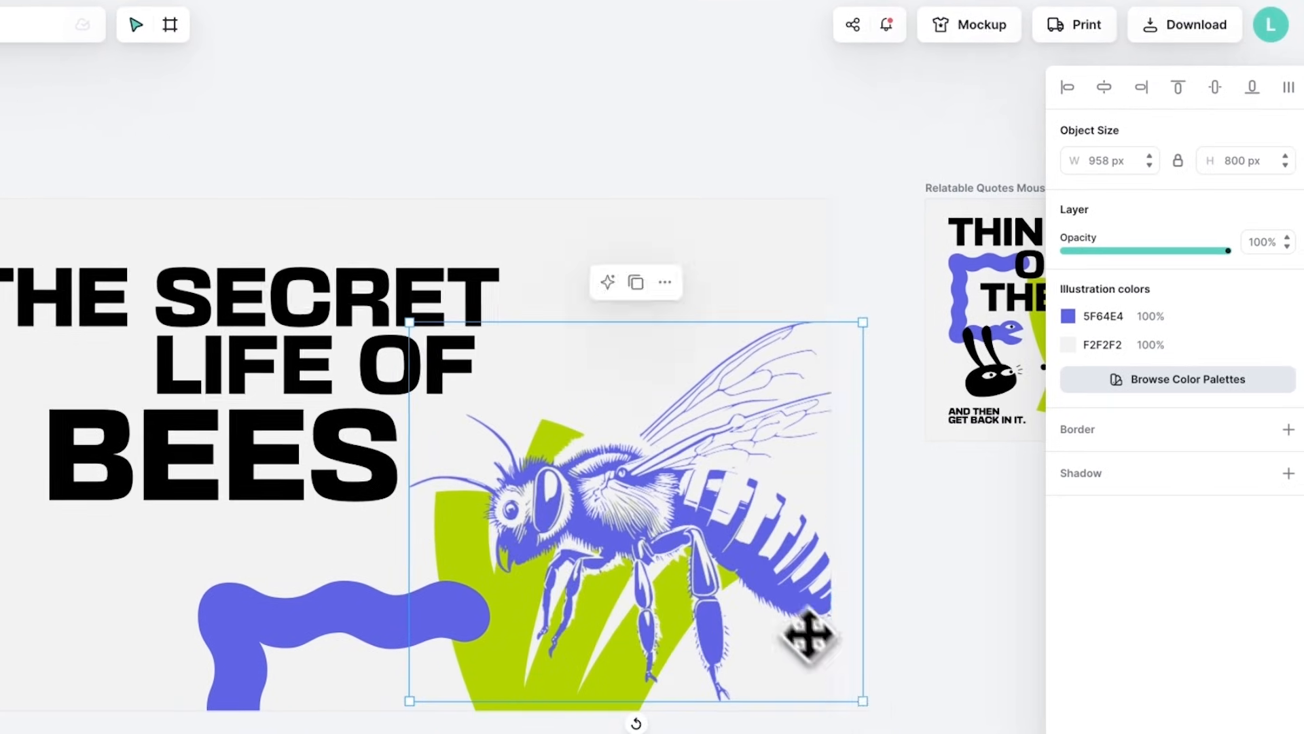
drag(808, 635, 696, 491)
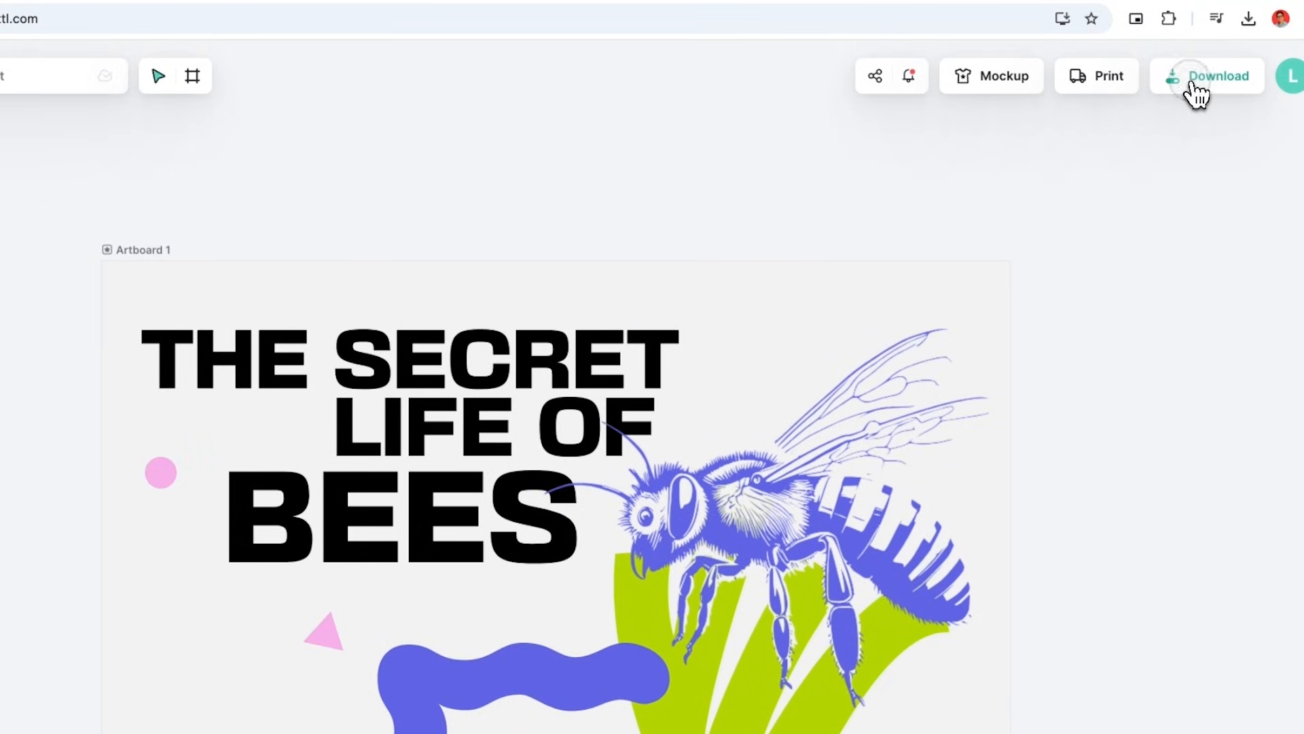
- Open the design's download options and choose JPEG as the file type
click(1192, 80)
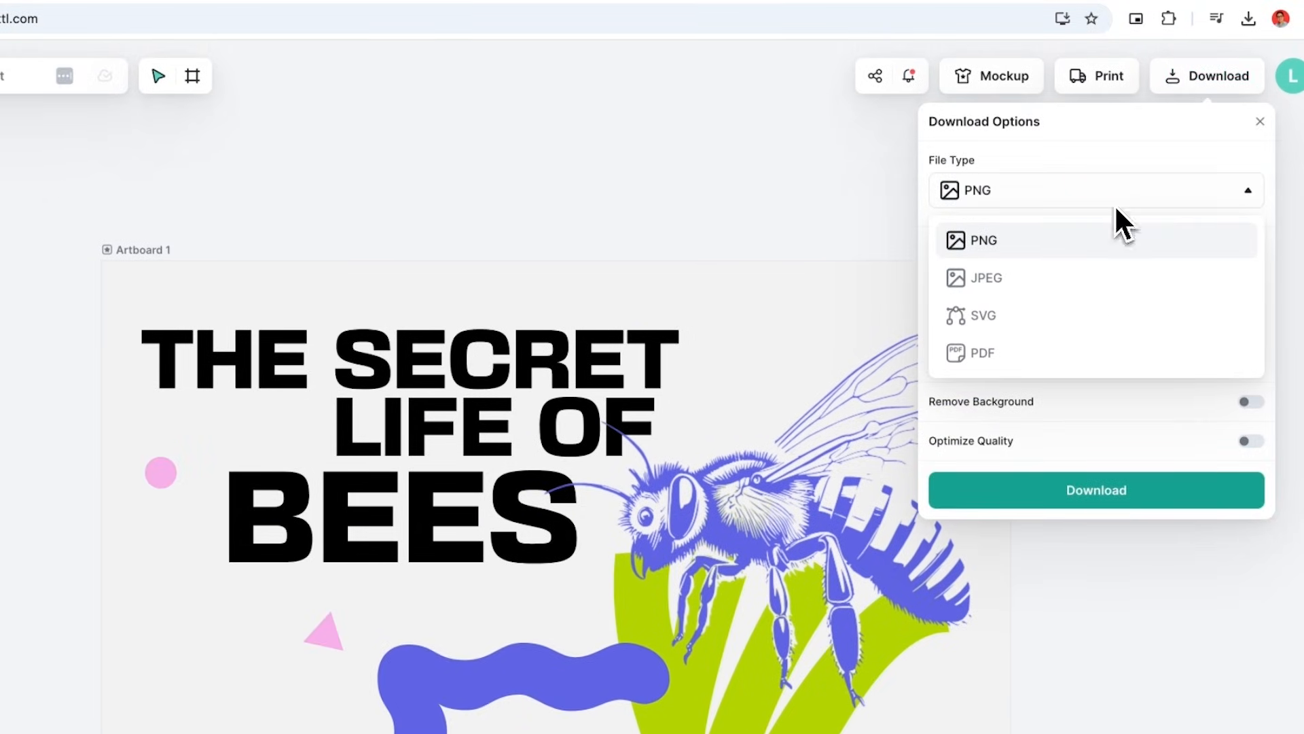
click(1087, 275)
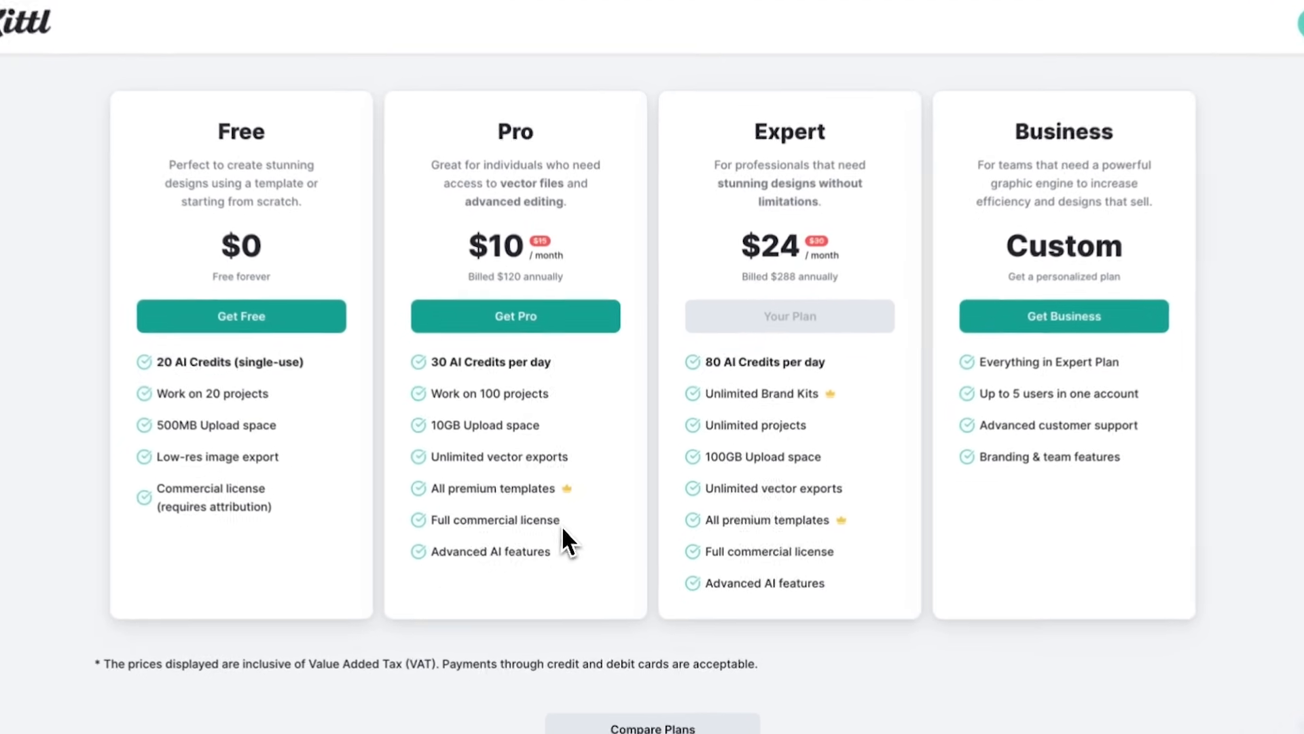
- Examine the Full commercial license feature of the Pro plan and the Advanced AI features of the Expert plan
drag(571, 547, 449, 544)
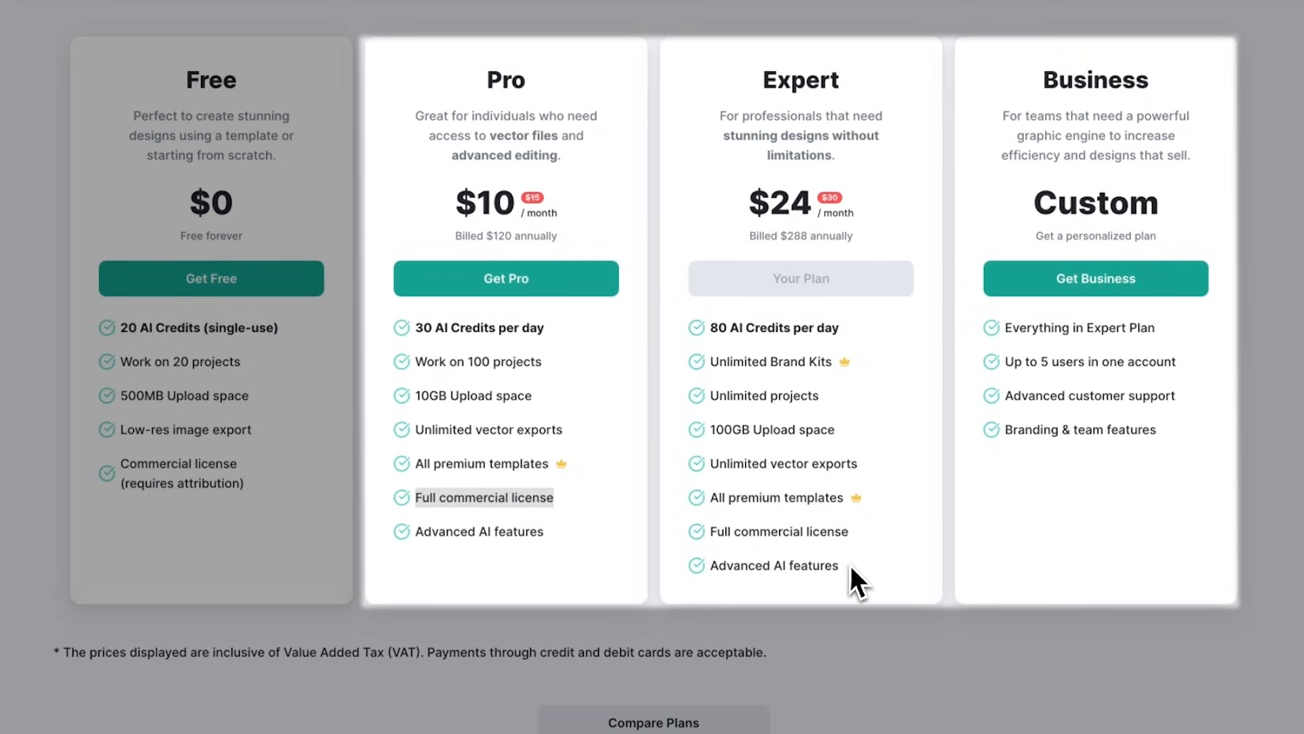
drag(851, 565, 716, 567)
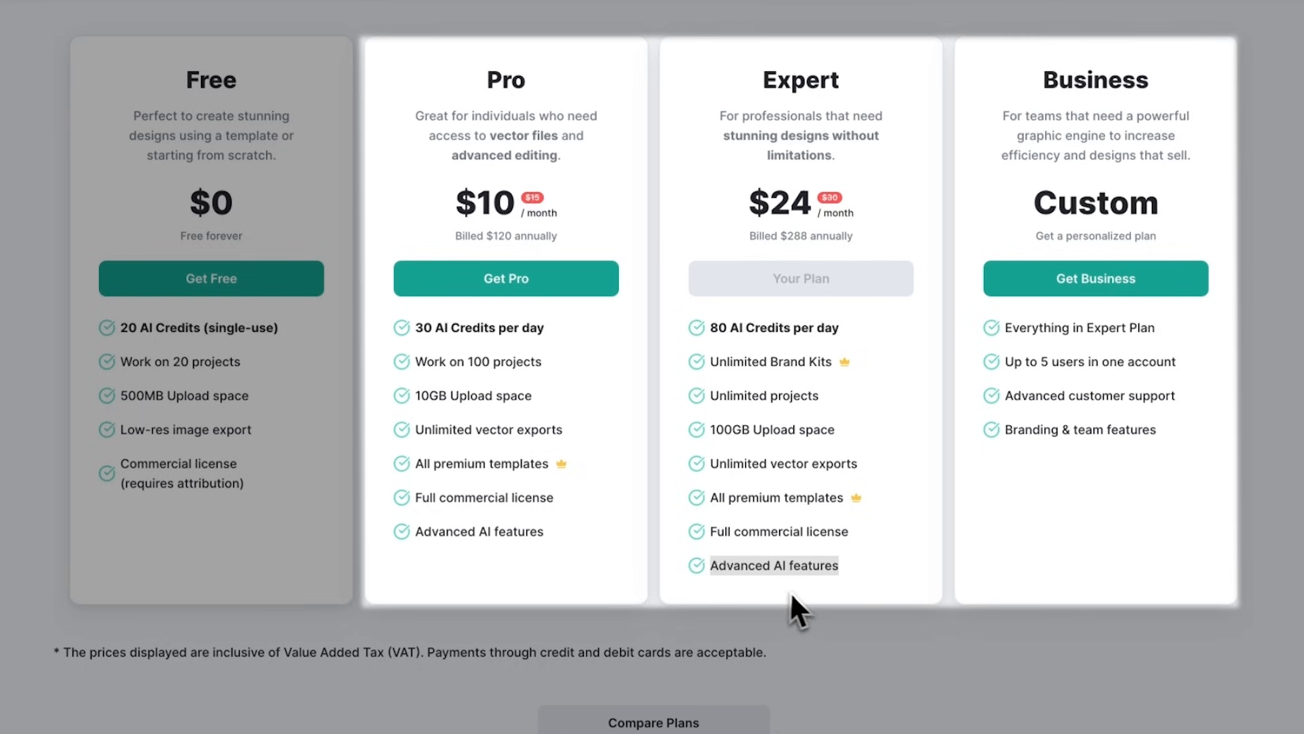
click(819, 596)
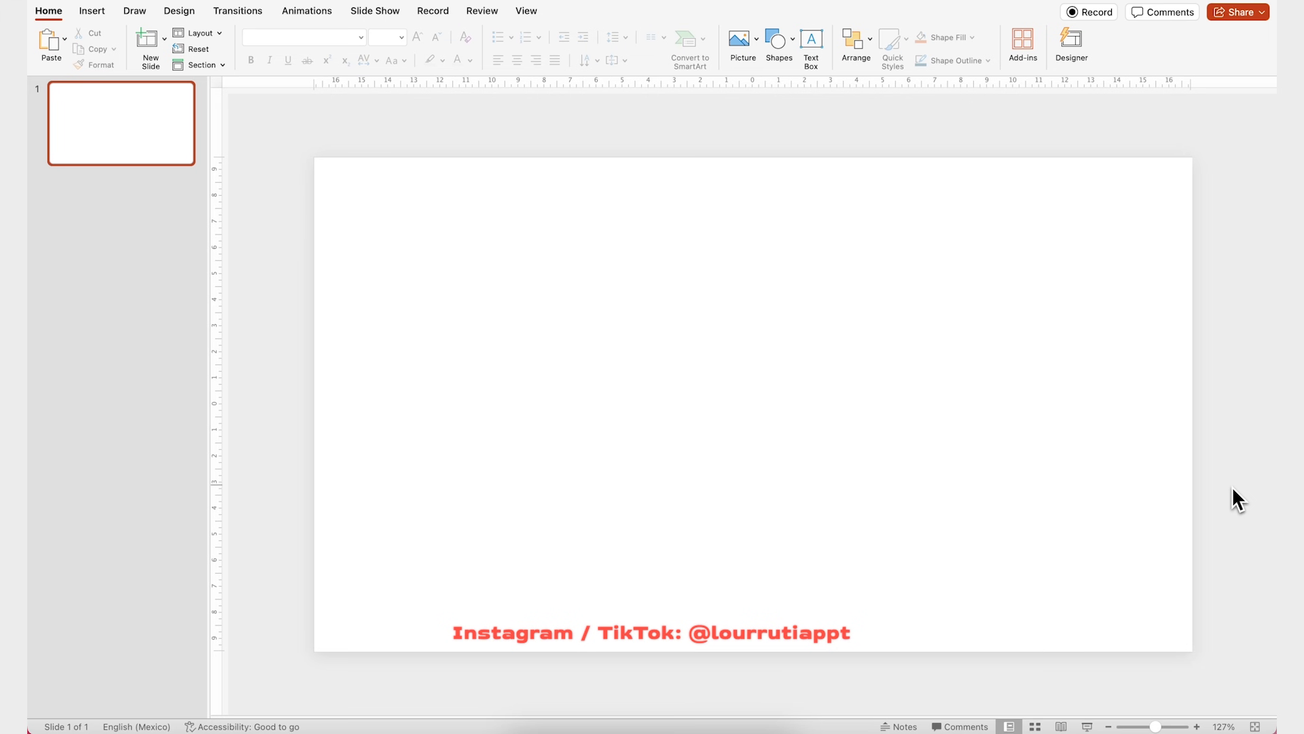
- Switch to PowerPoint and paste the copied painting of the bridge over the water lilies onto the blank slide
key(super+v)
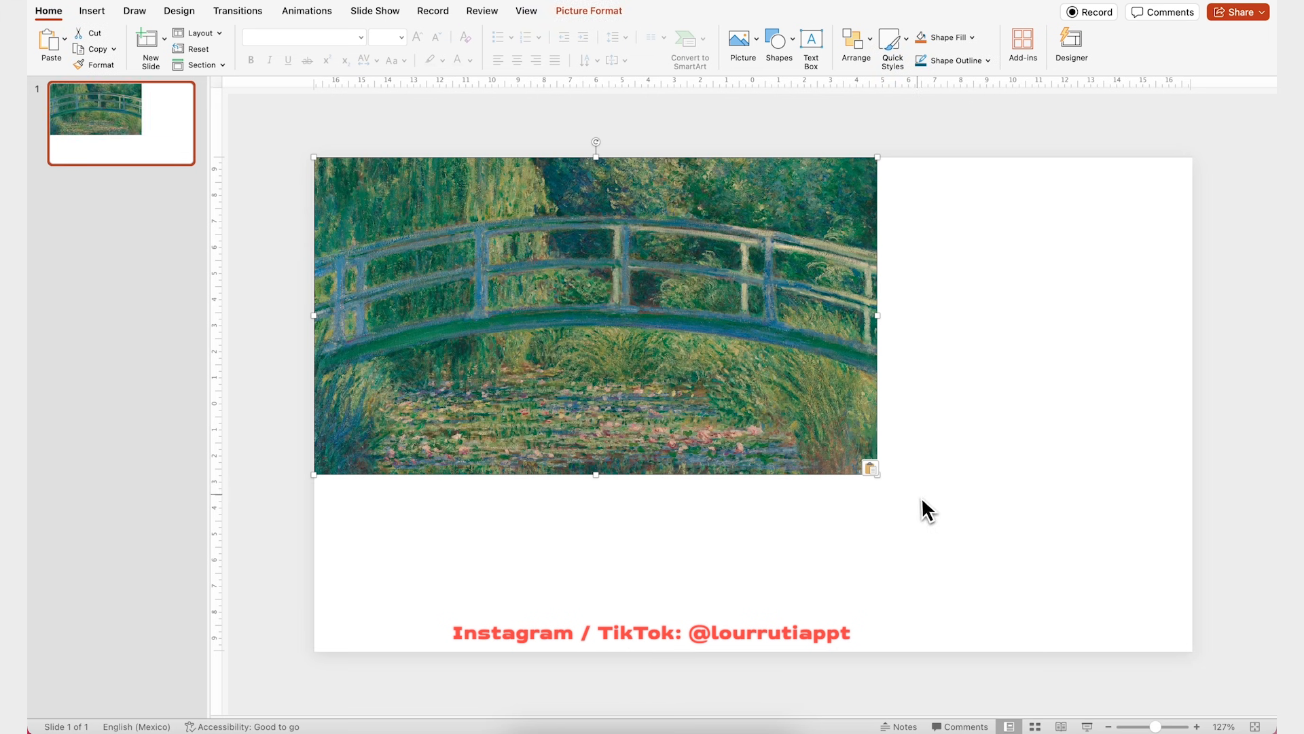
- Enlarge the painting to fill the whole slide and draw a rectangle that covers it completely
drag(878, 475, 1196, 651)
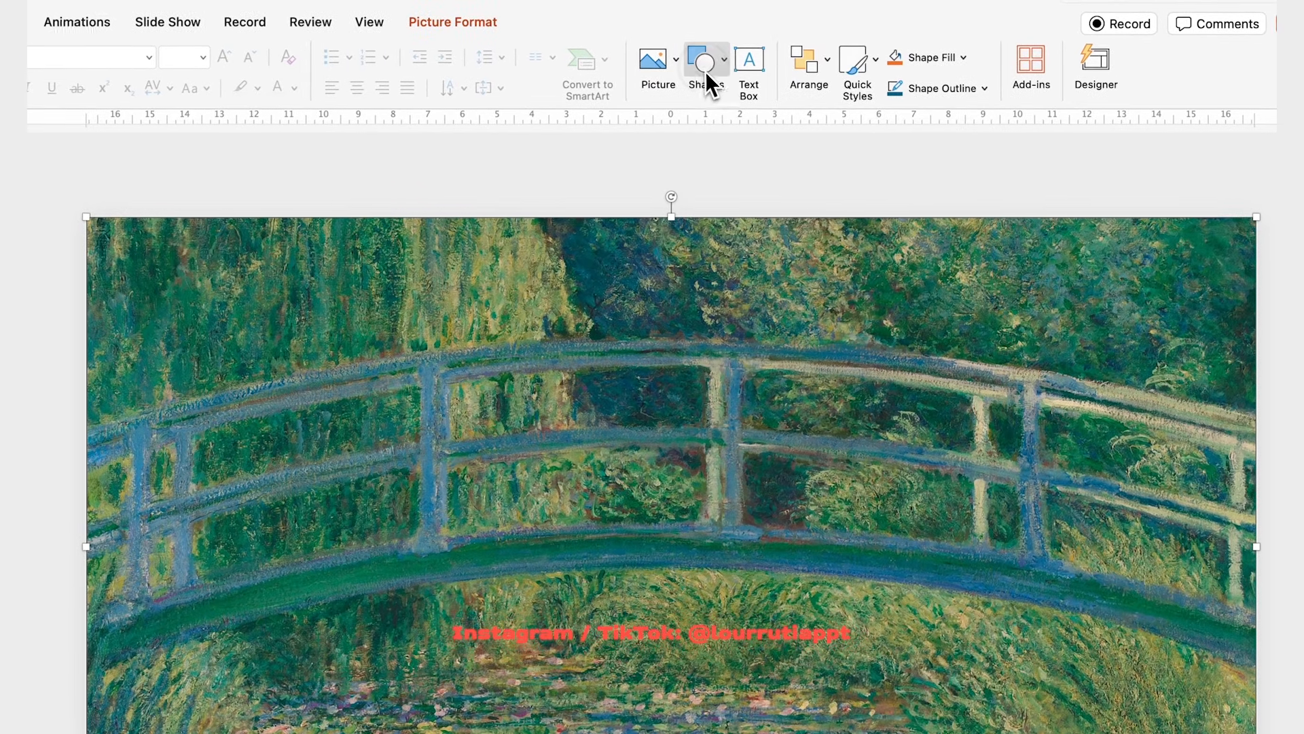
click(707, 67)
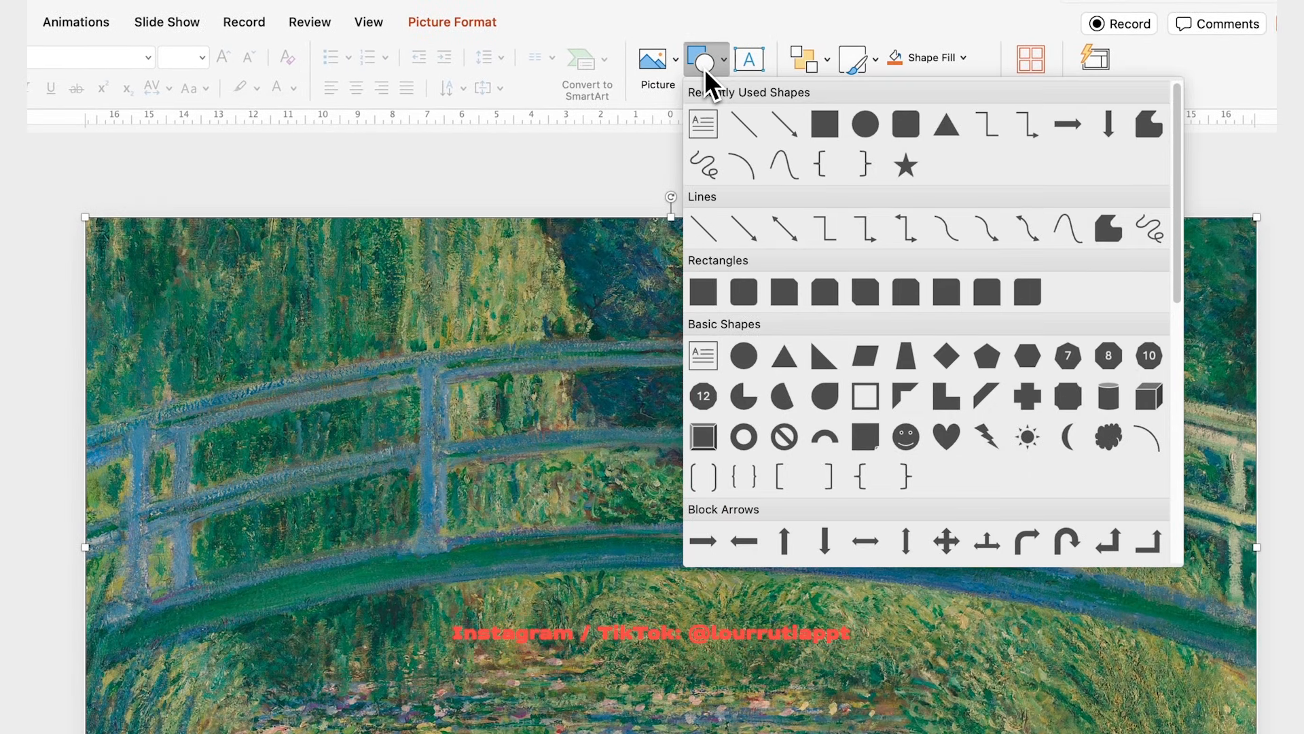
click(825, 125)
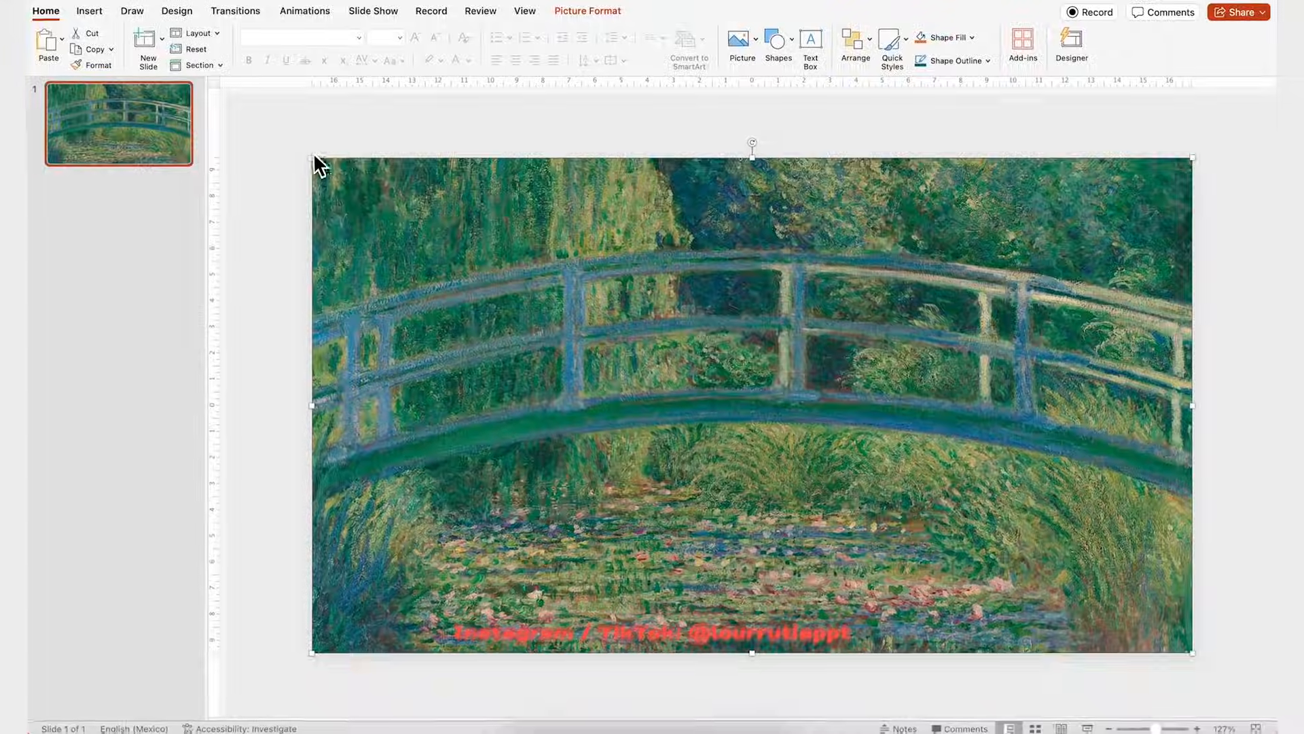
drag(85, 218, 300, 424)
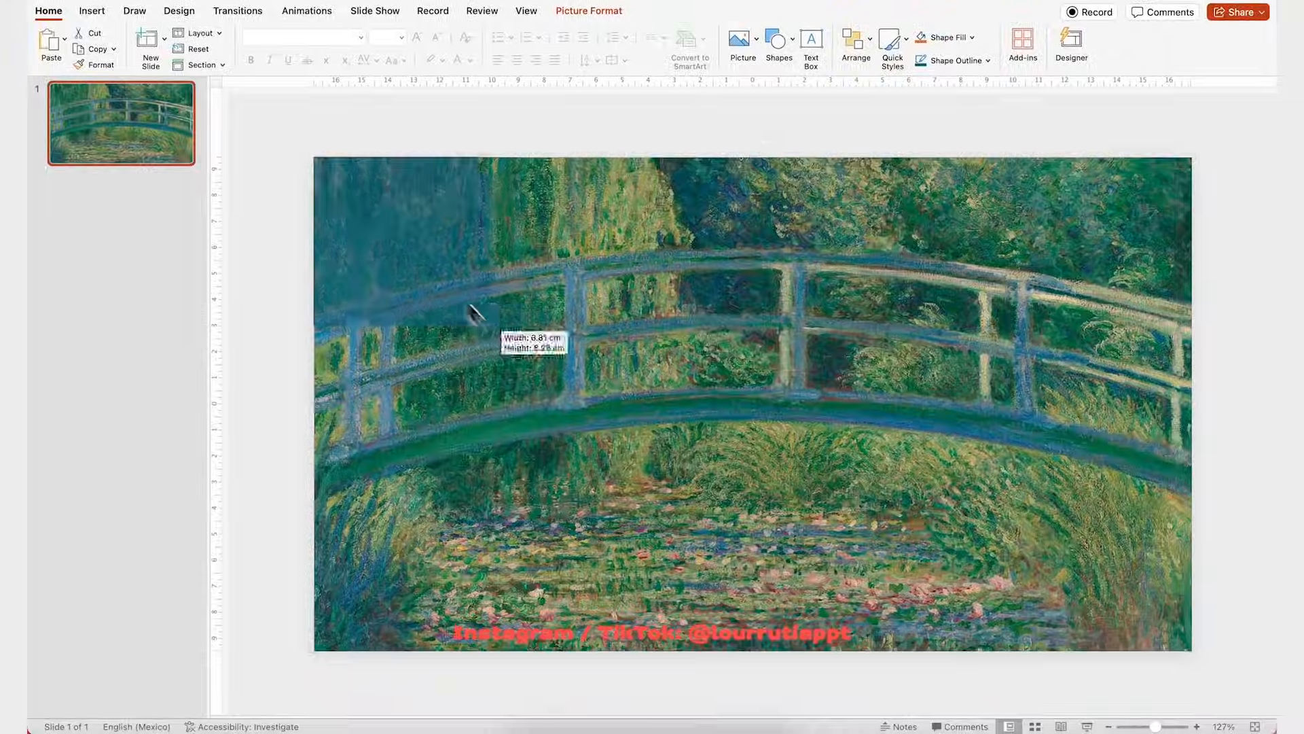
drag(476, 314, 1192, 649)
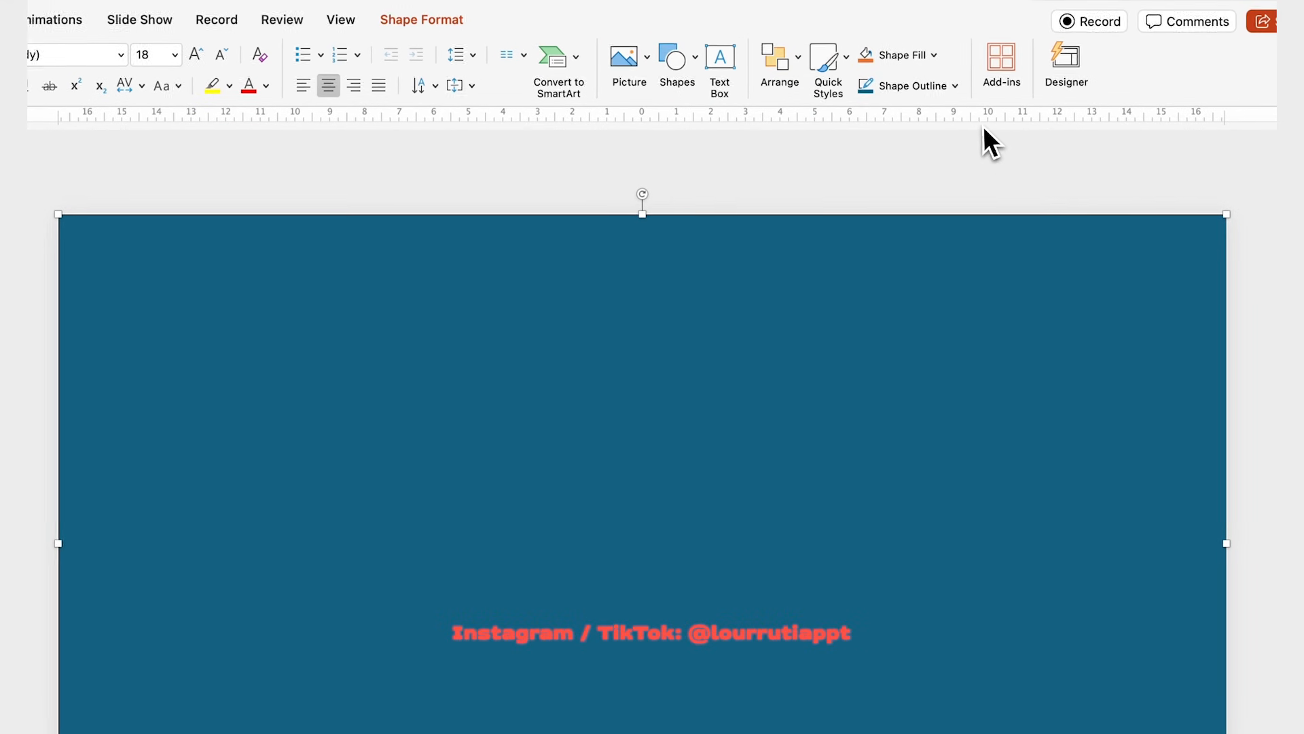
- Remove the rectangle's outline and fill the shape with black
click(988, 61)
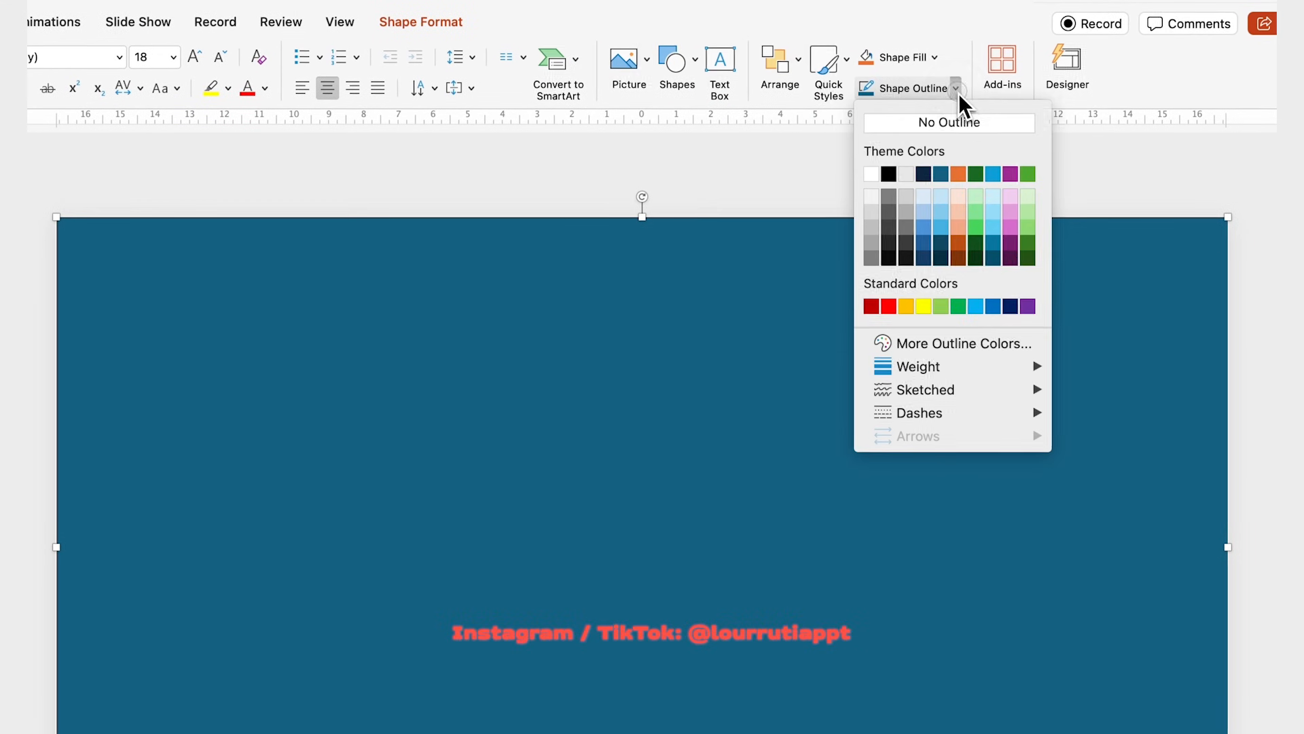
click(948, 122)
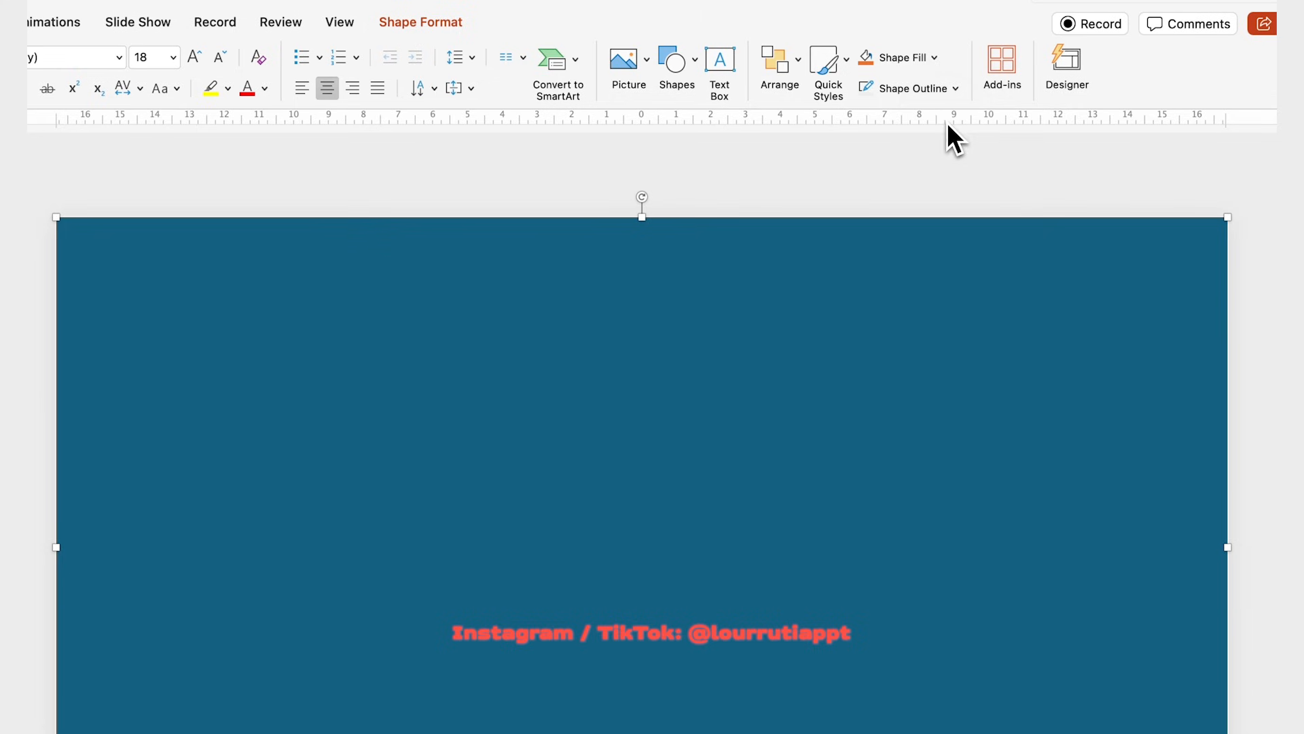
click(935, 60)
click(888, 143)
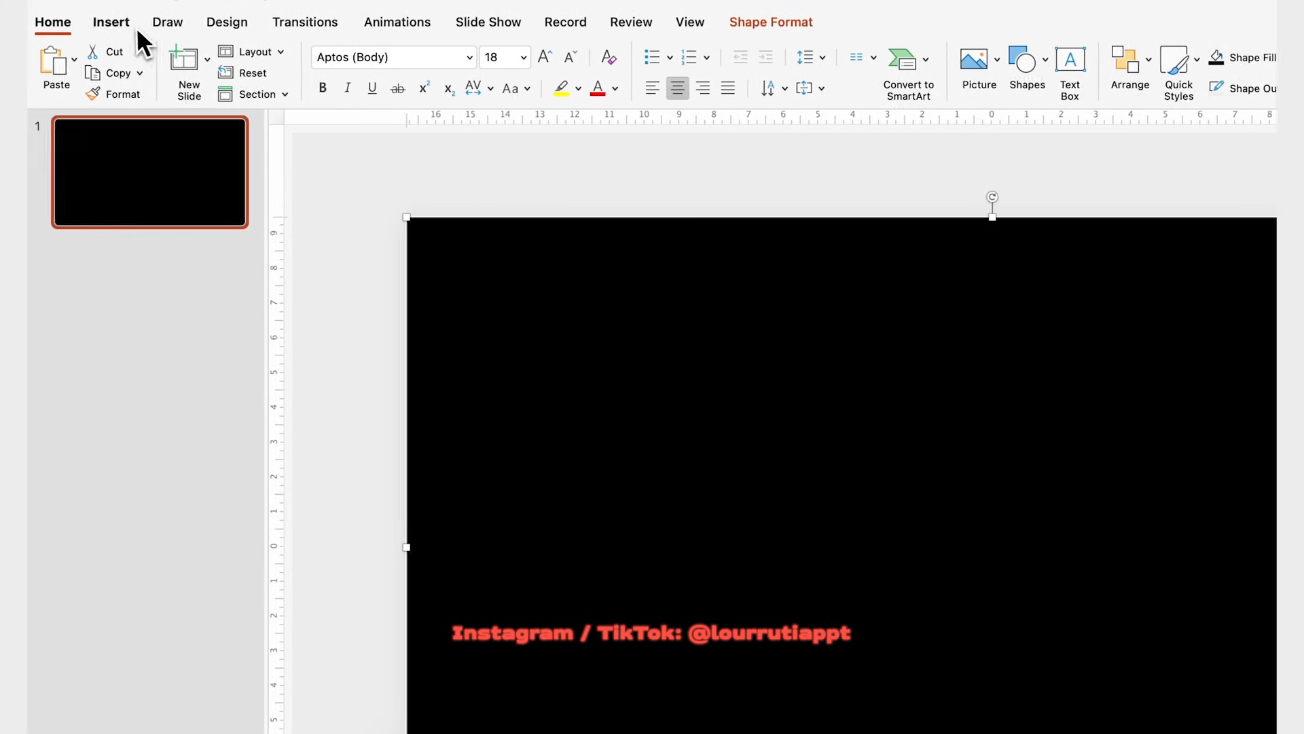
- Draw a text box about 30 cm wide across the middle of the black rectangle
click(80, 23)
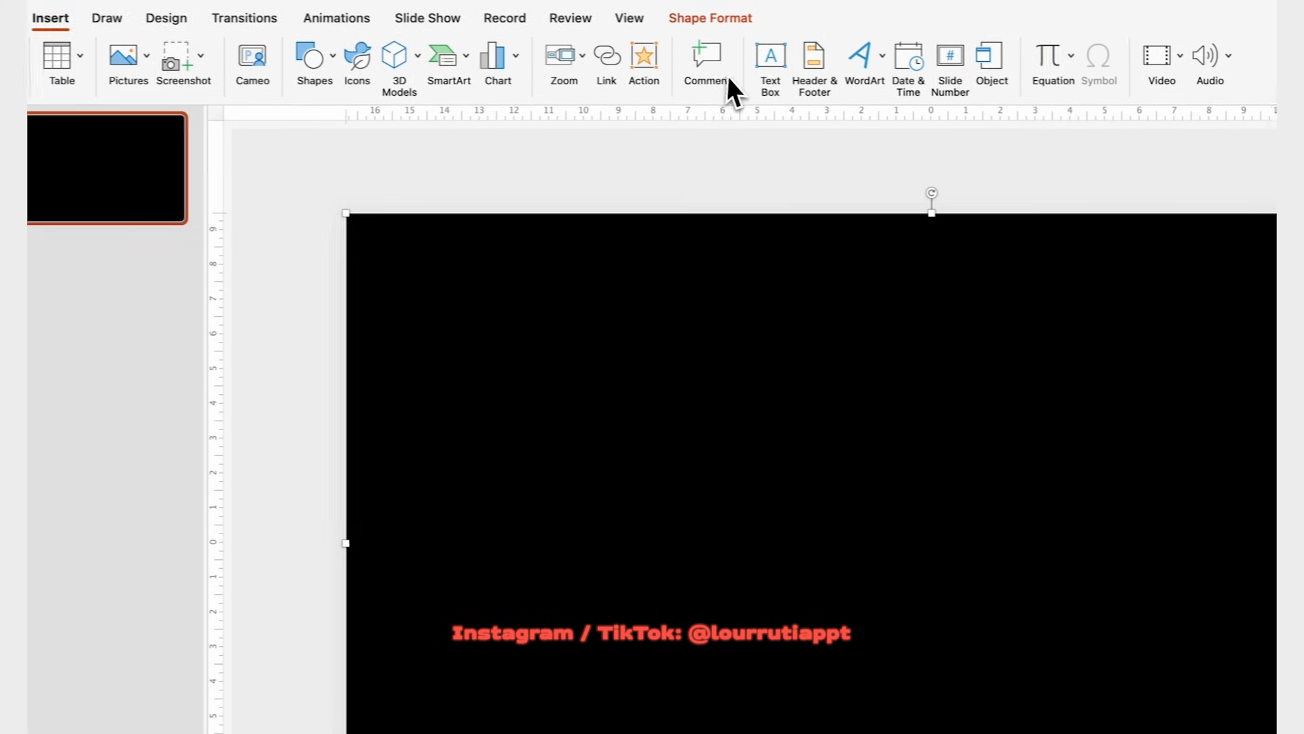
click(727, 63)
drag(382, 376, 1303, 733)
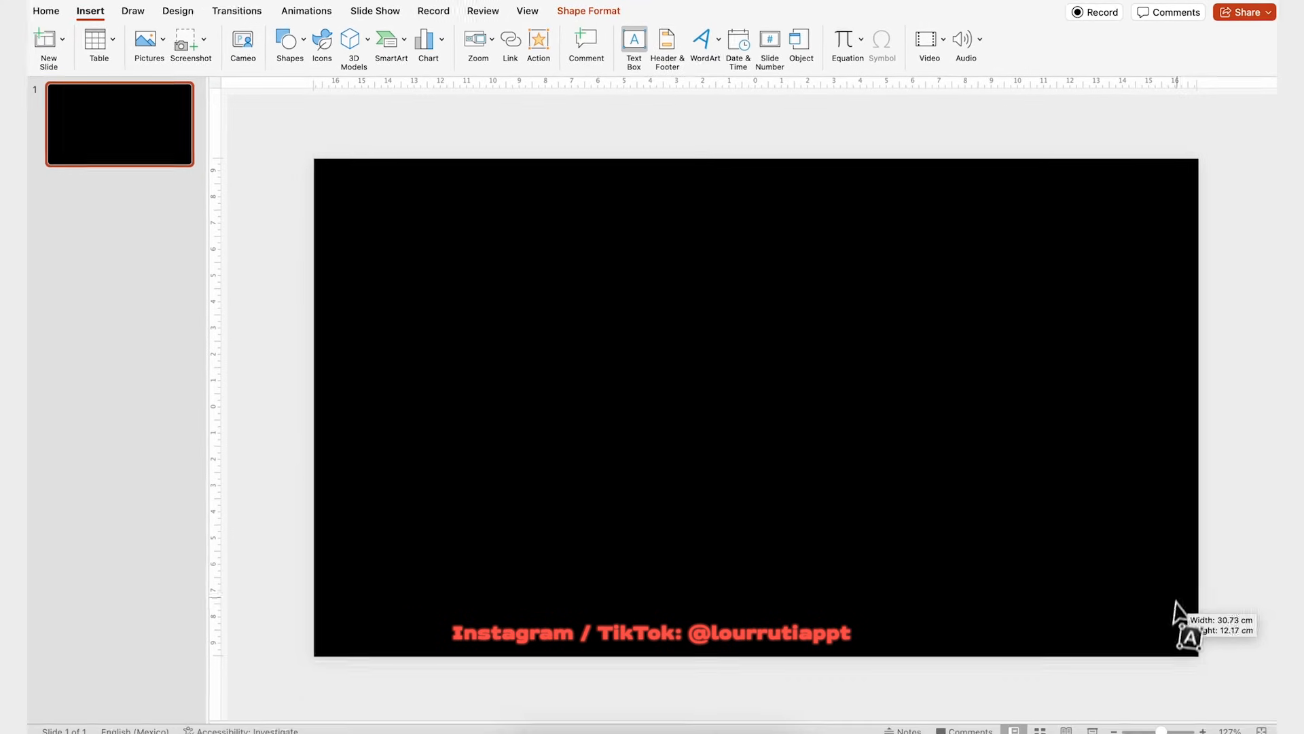
drag(1158, 560, 1157, 561)
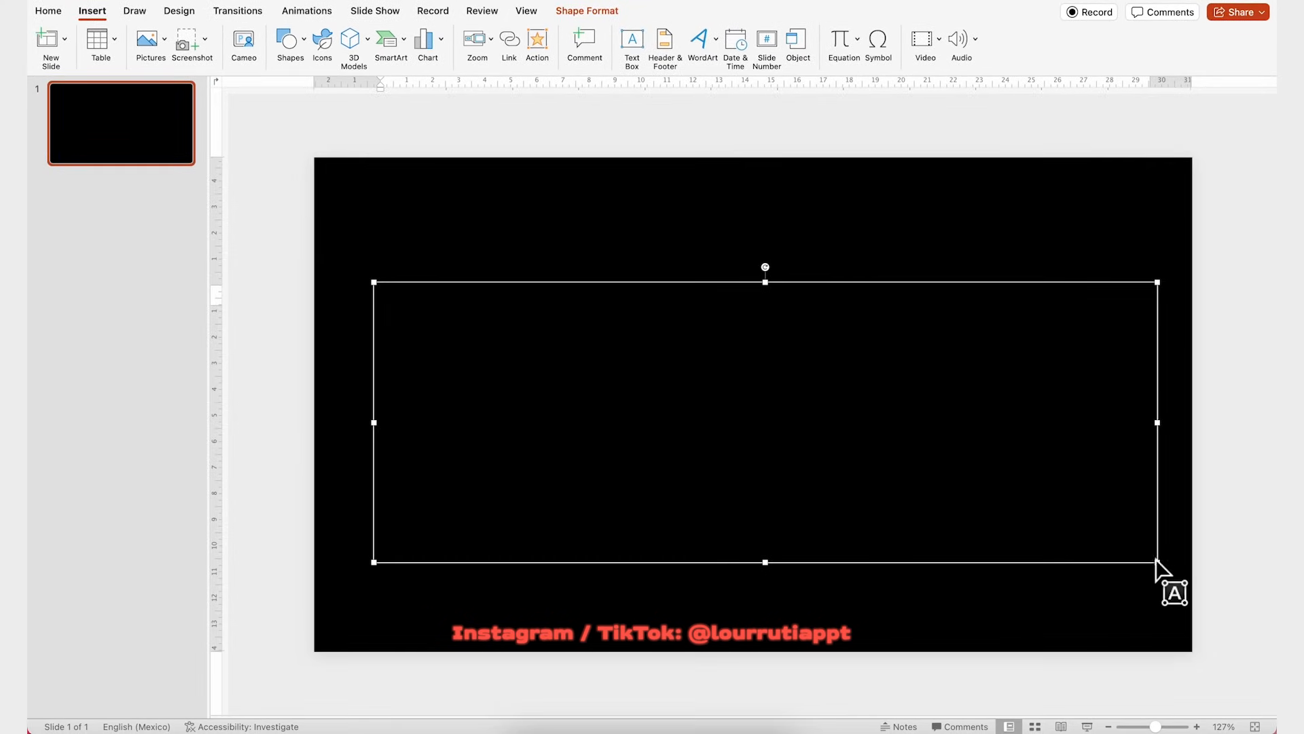
- Format the empty text box with the Anton font at size 200, centred alignment and white text colour
click(40, 19)
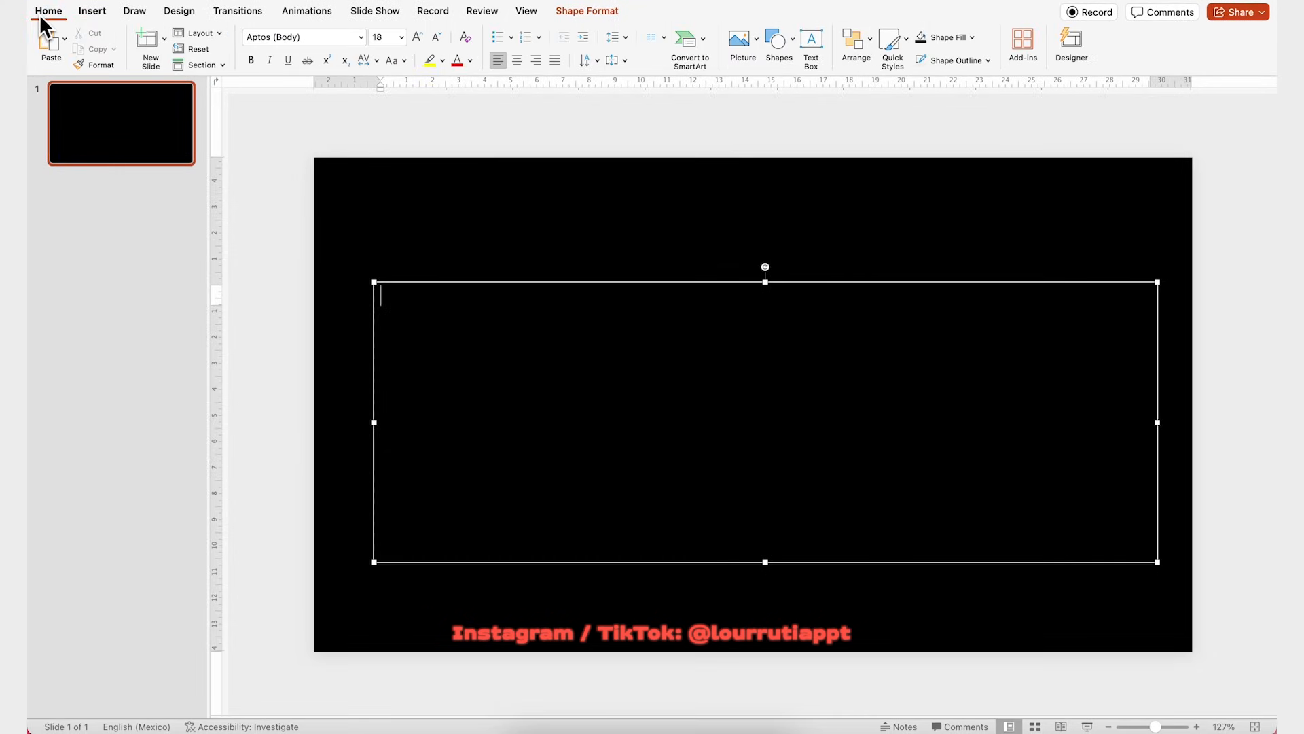
click(328, 38)
text(Anton)
key(Return)
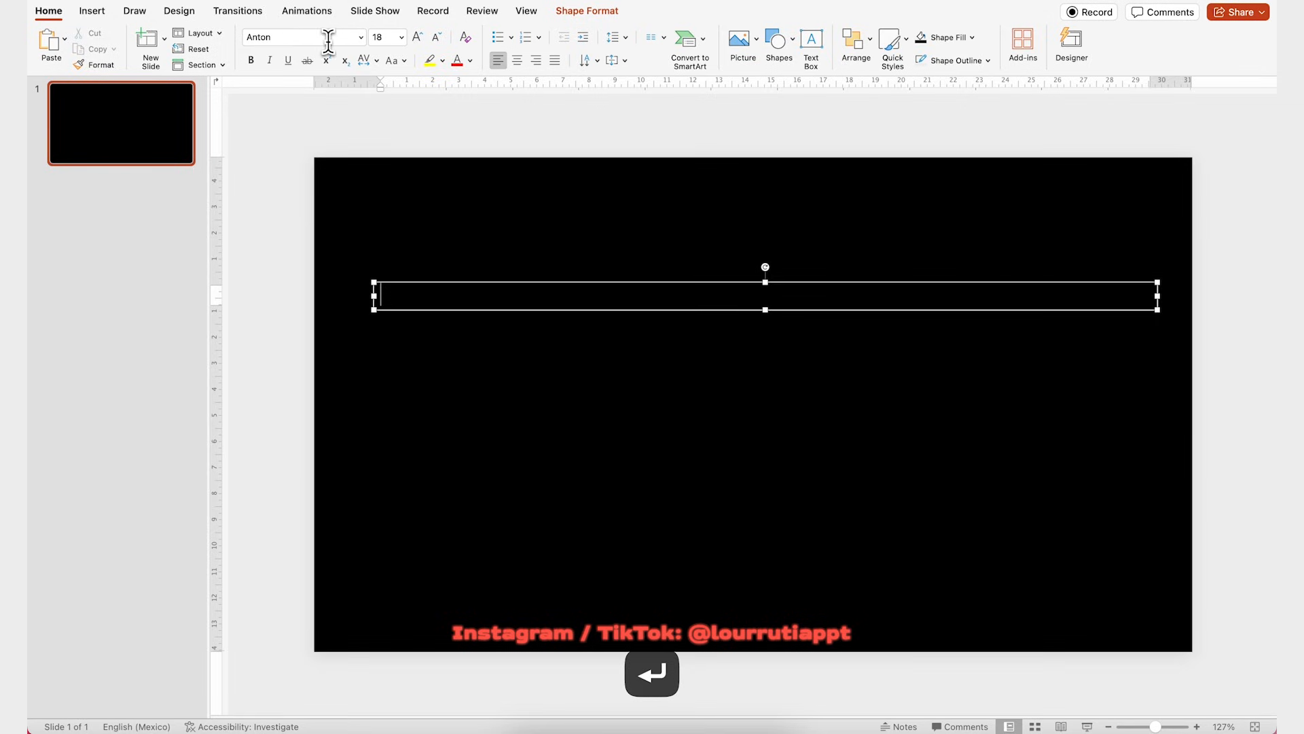
click(383, 37)
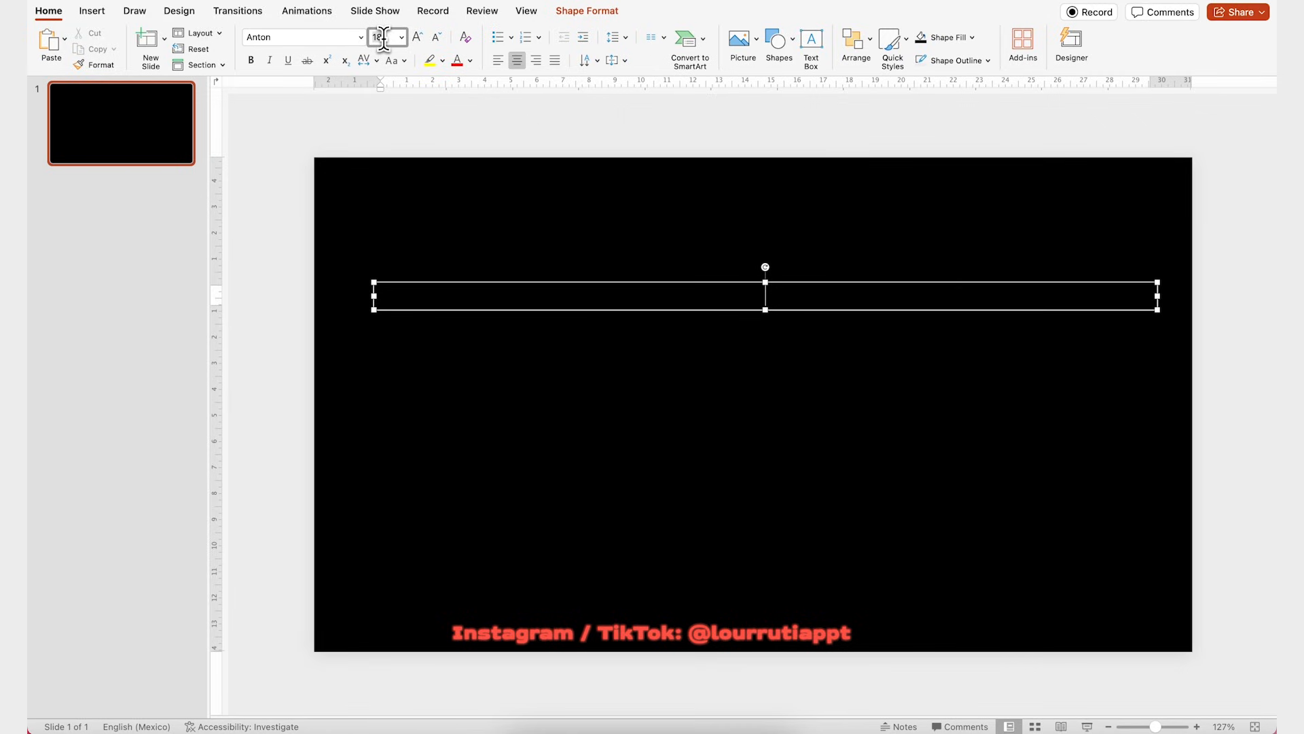
key(Return)
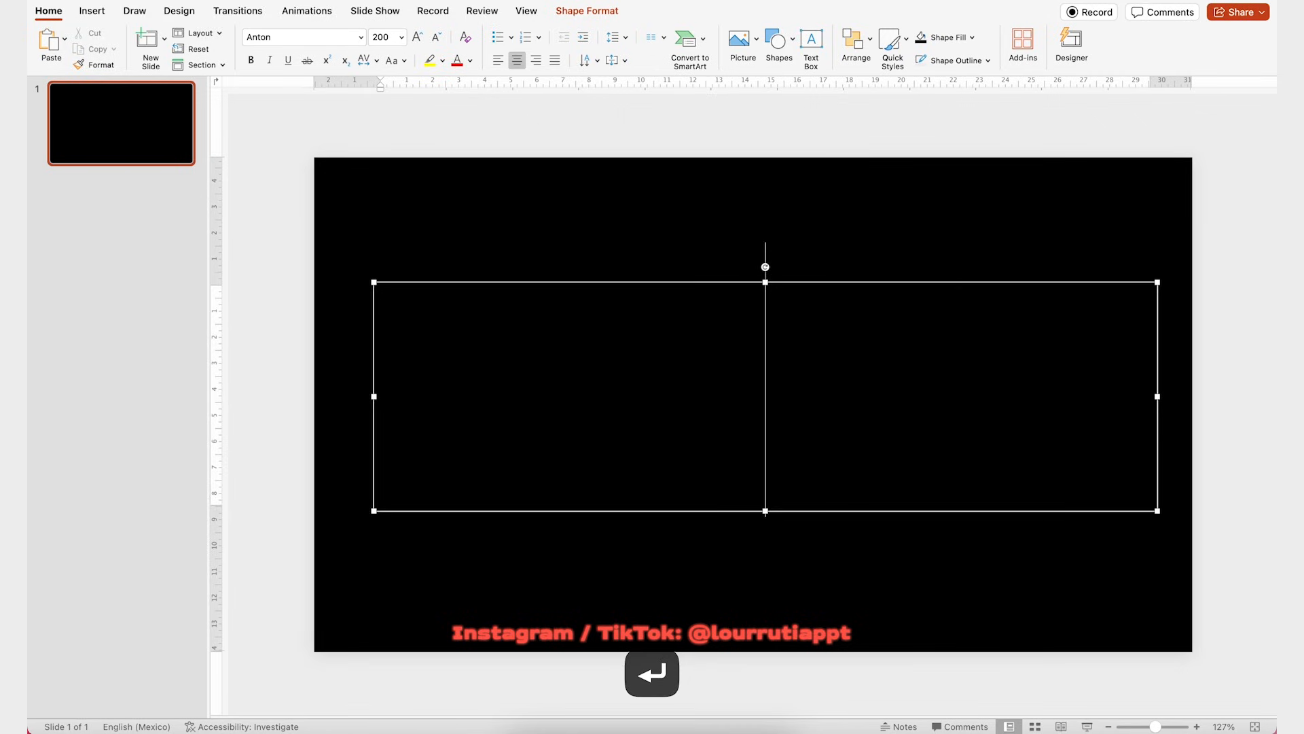
click(470, 62)
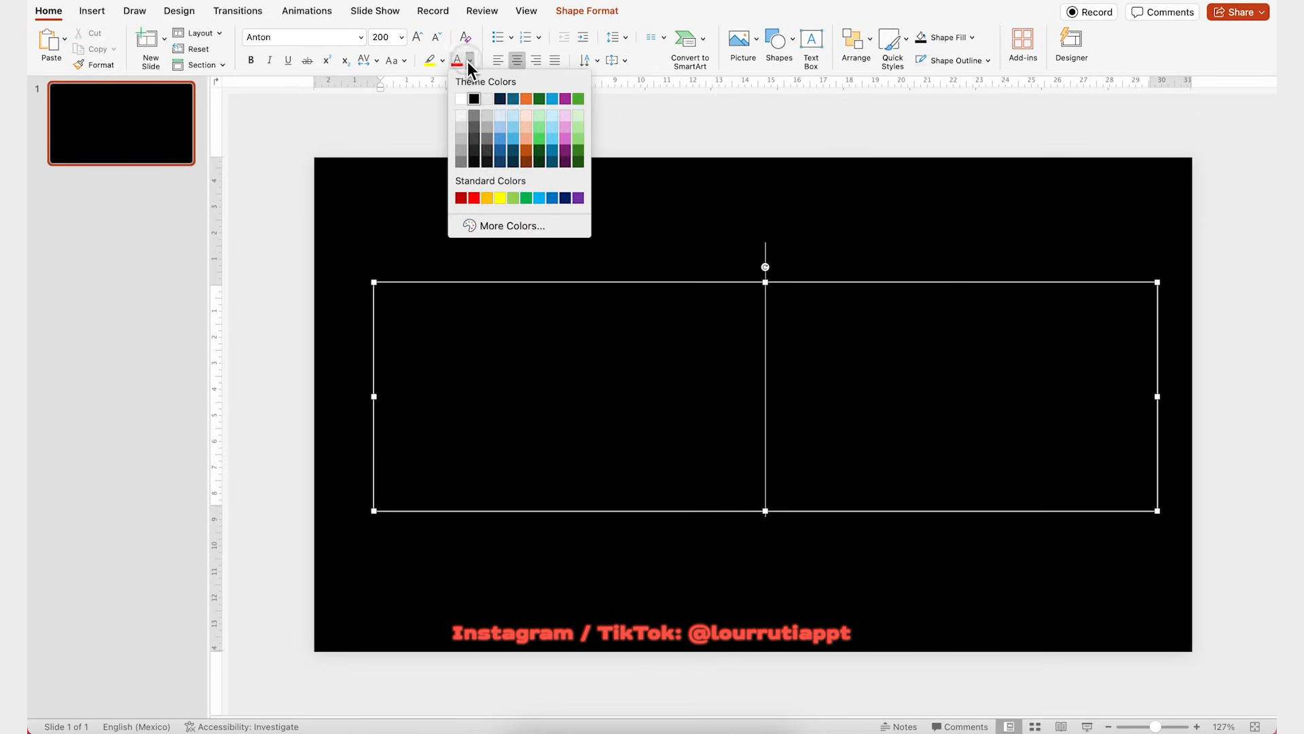
click(465, 98)
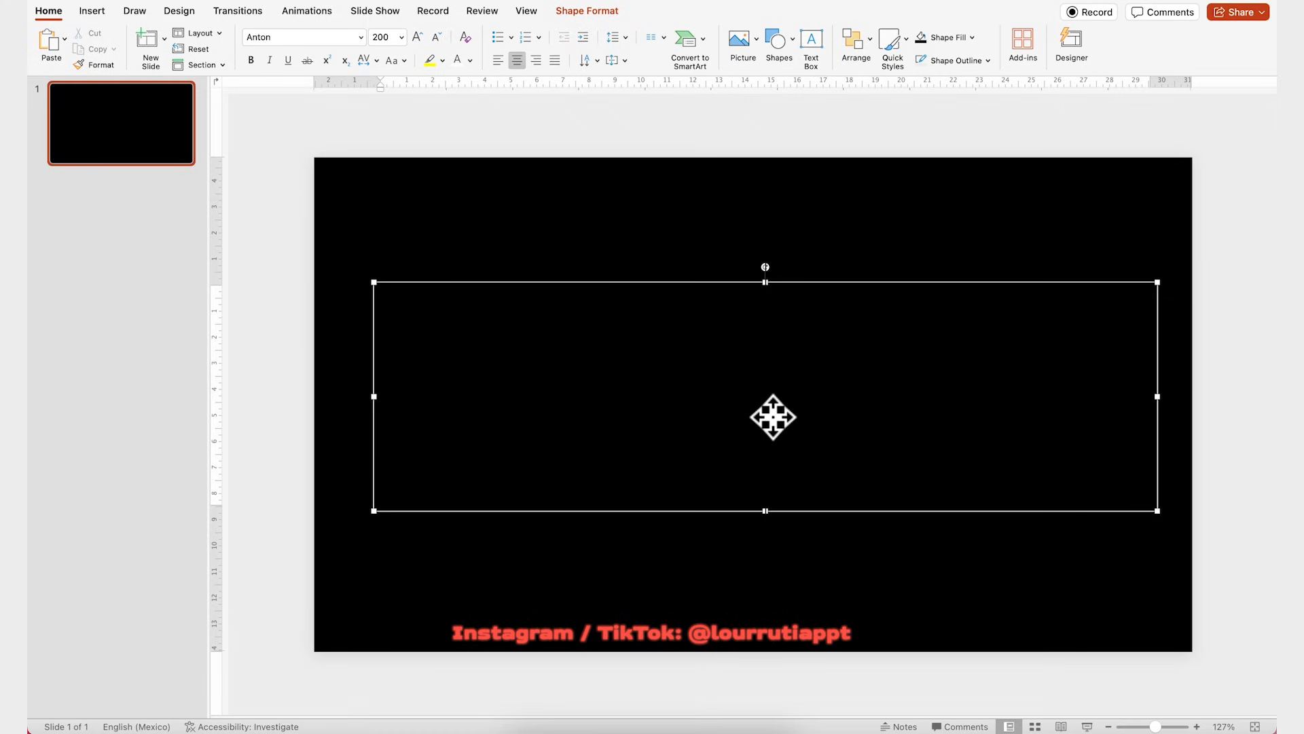
- Enter the title MONET, increase its font size to 288 and centre it on the slide
text(MONET)
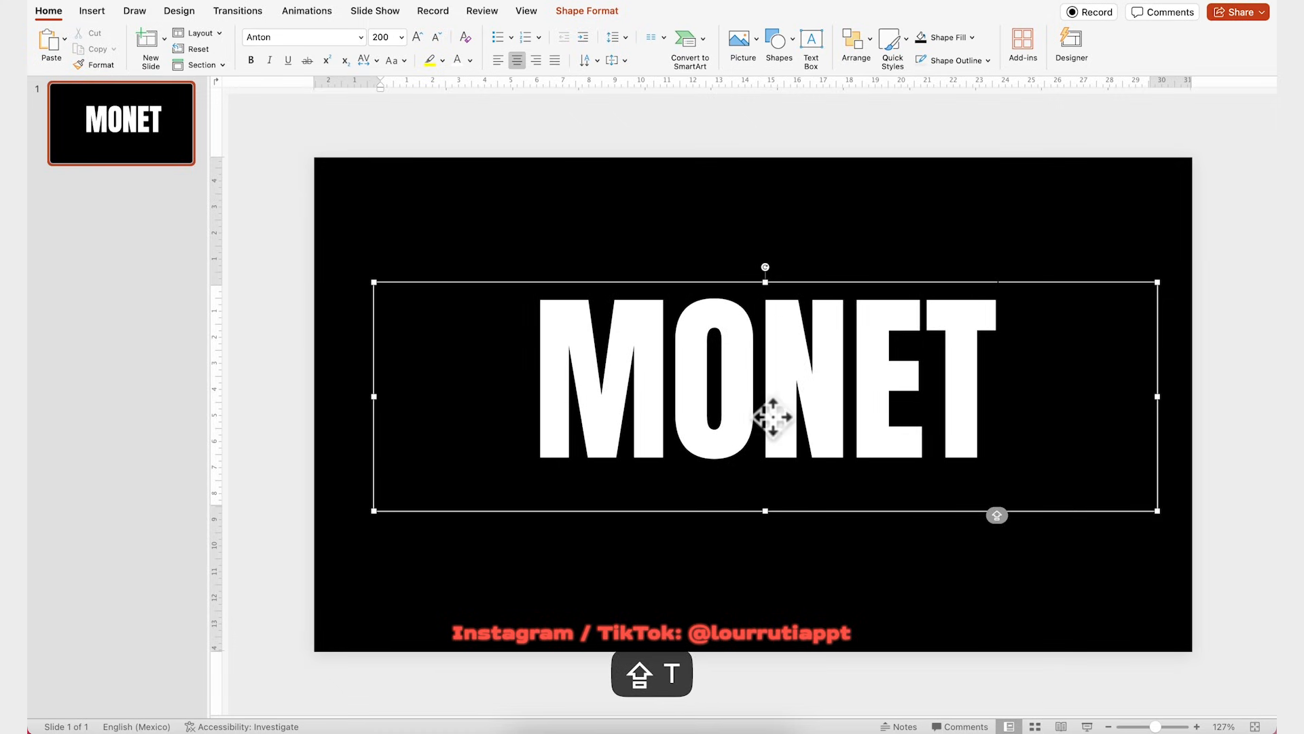
double_click(706, 418)
click(417, 37)
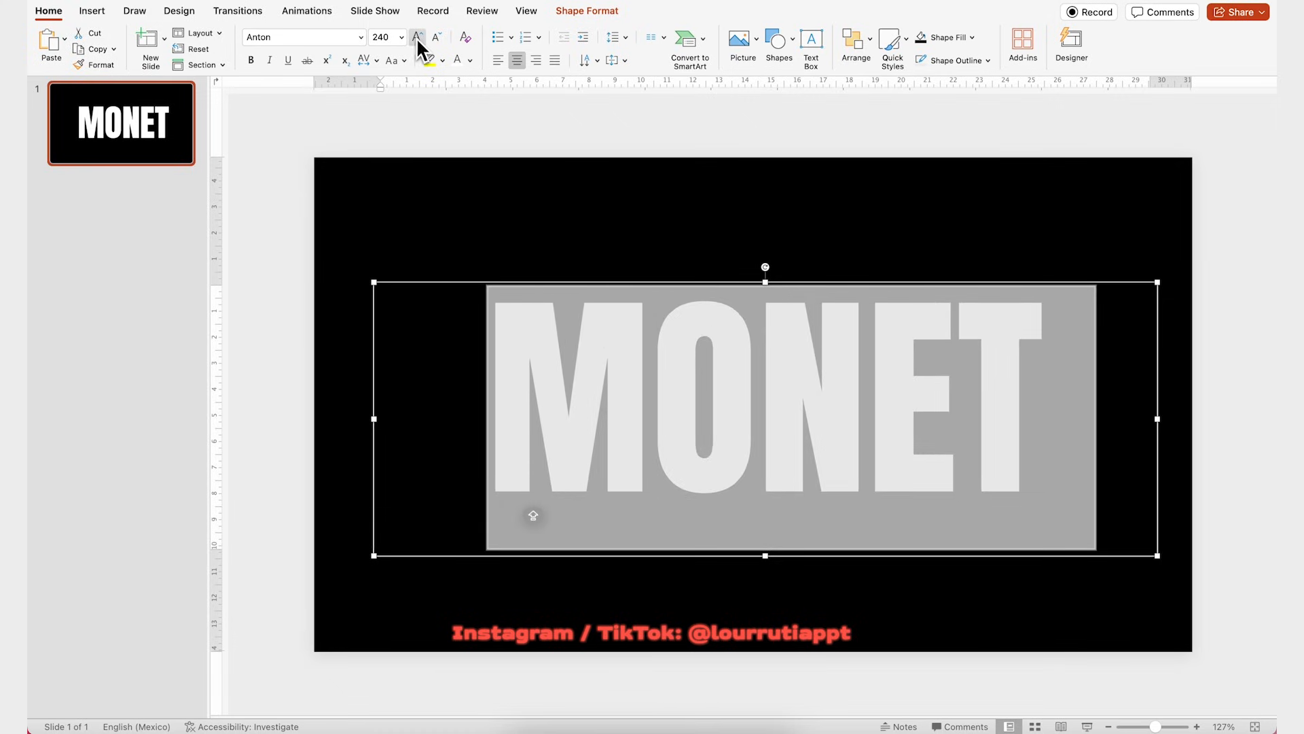
click(418, 39)
click(1237, 322)
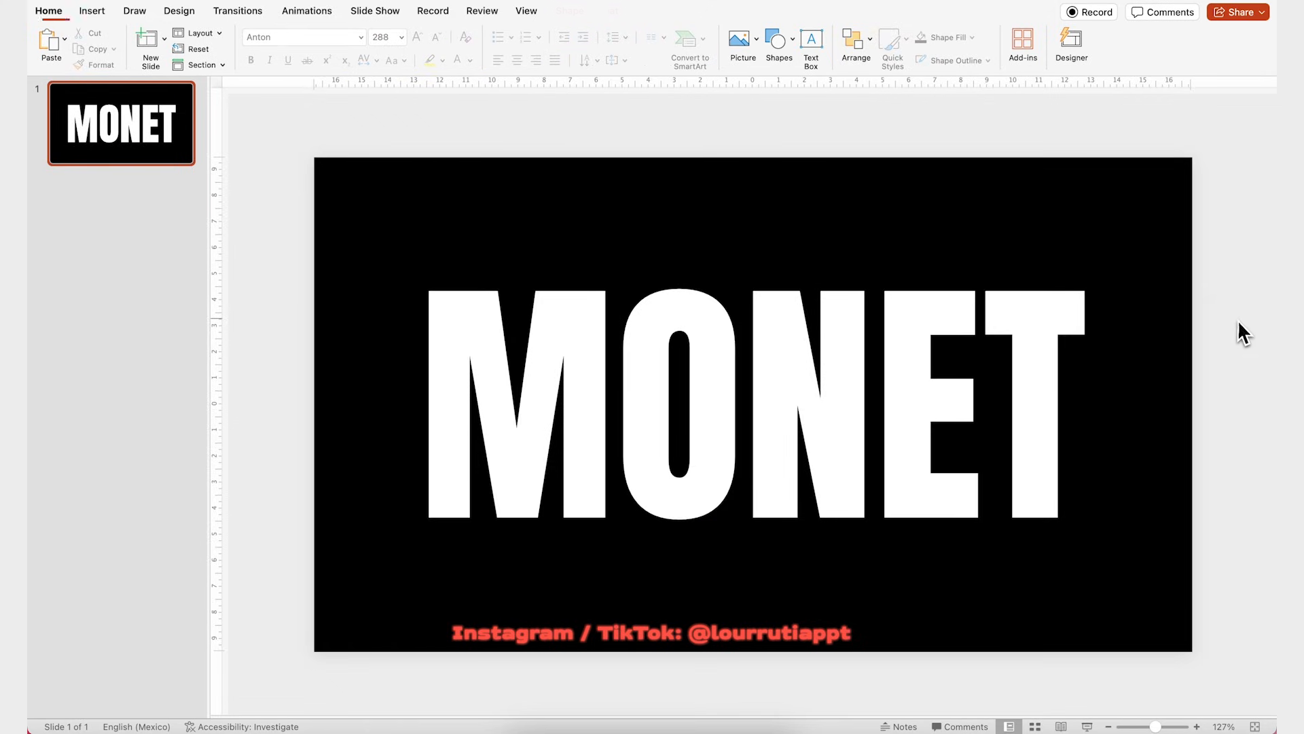
- Merge the black rectangle with the MONET text using Combine to cut the letters out of the shape
click(1146, 214)
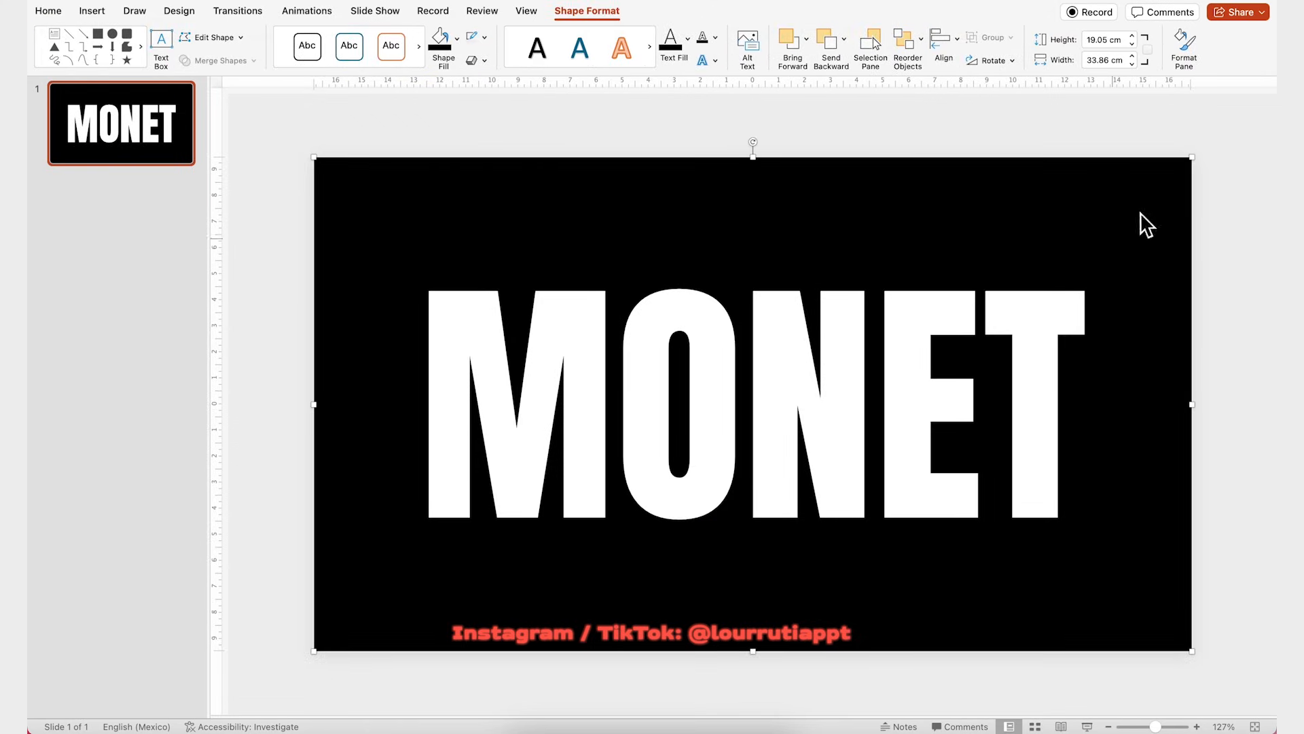
shift+click(974, 348)
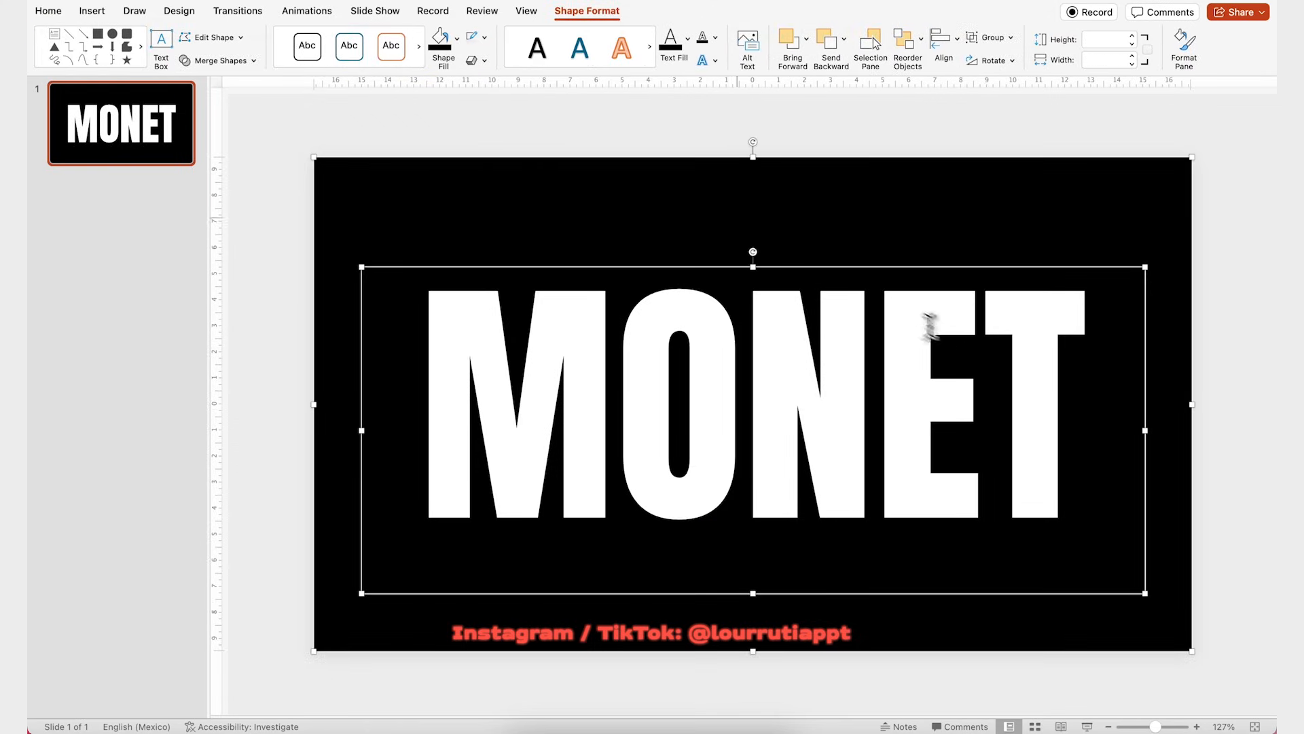
click(231, 61)
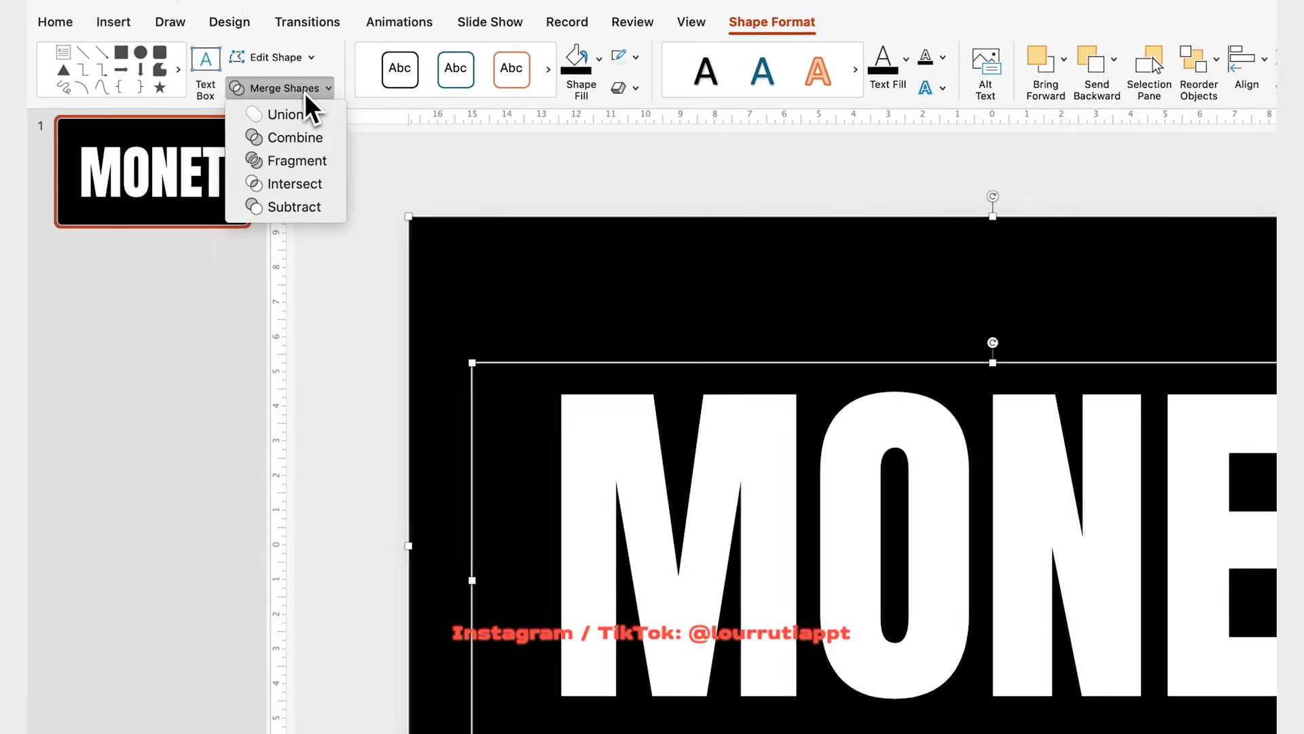
click(304, 141)
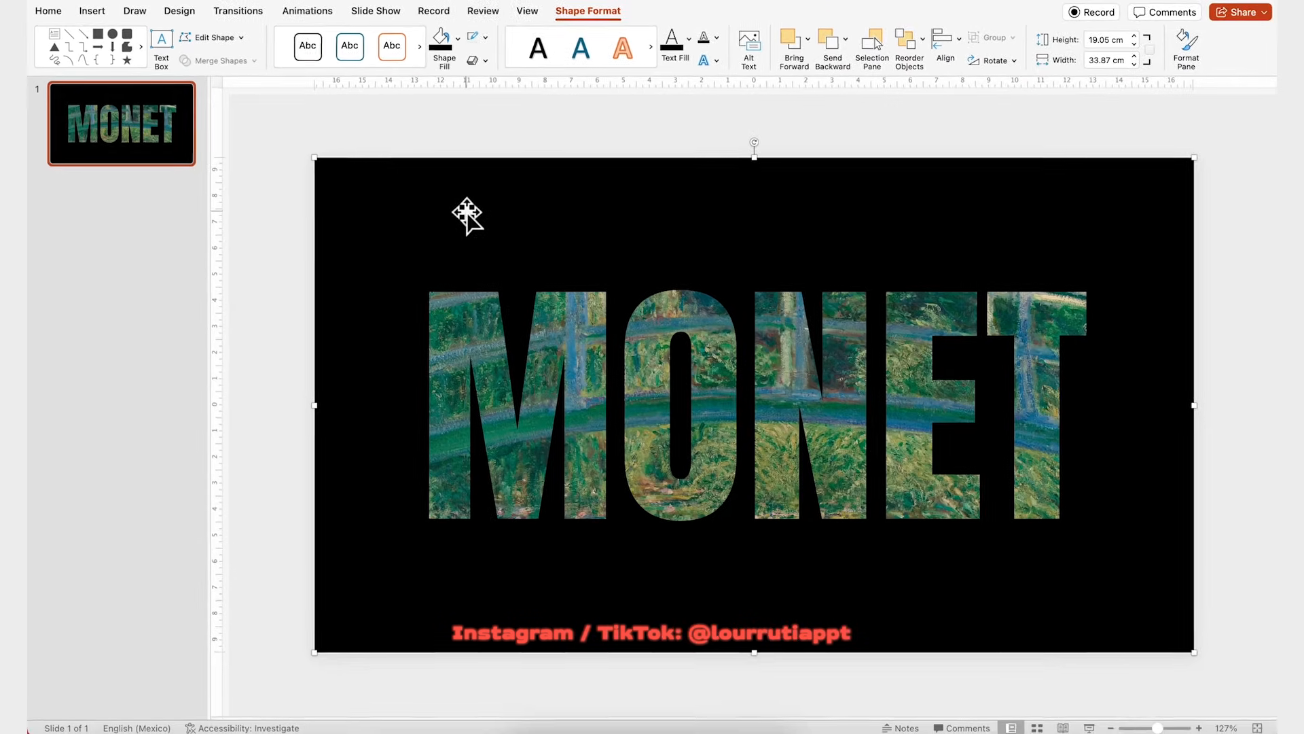
- Set the fill transparency of the black cut-out shape to 30%
right_click(520, 241)
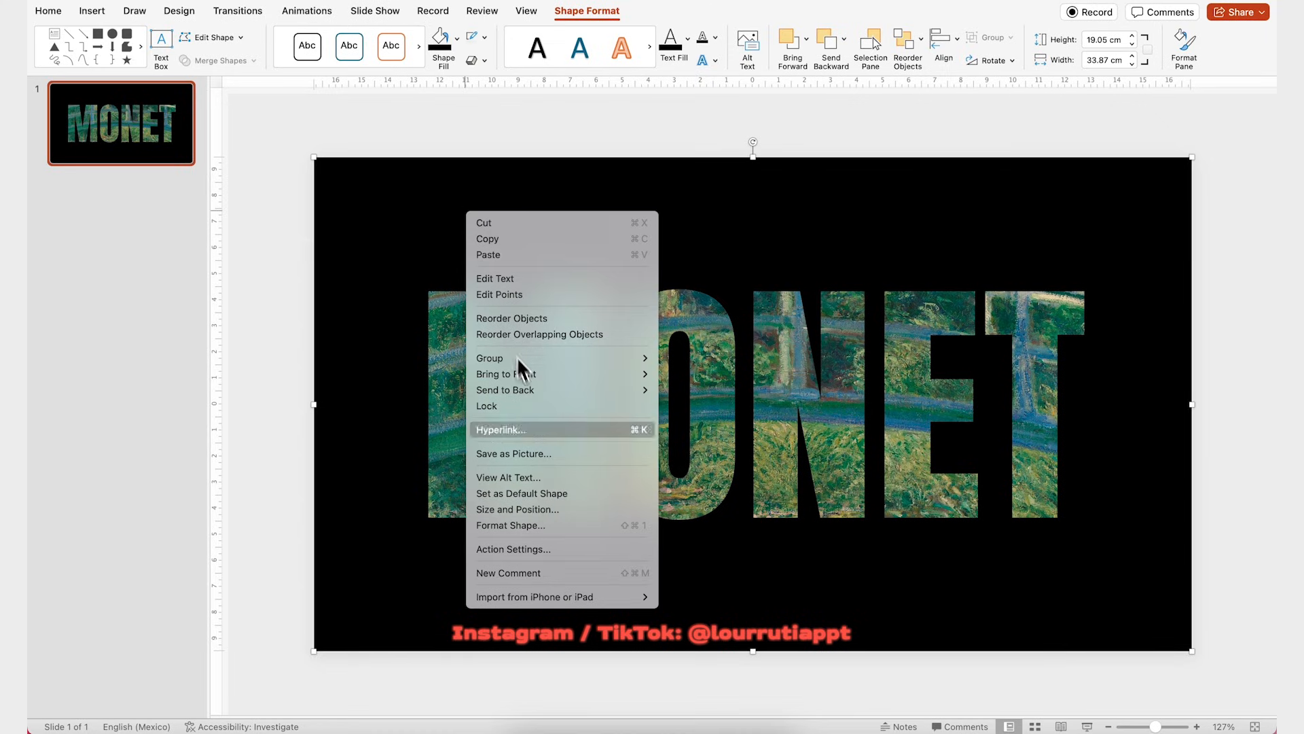
click(570, 526)
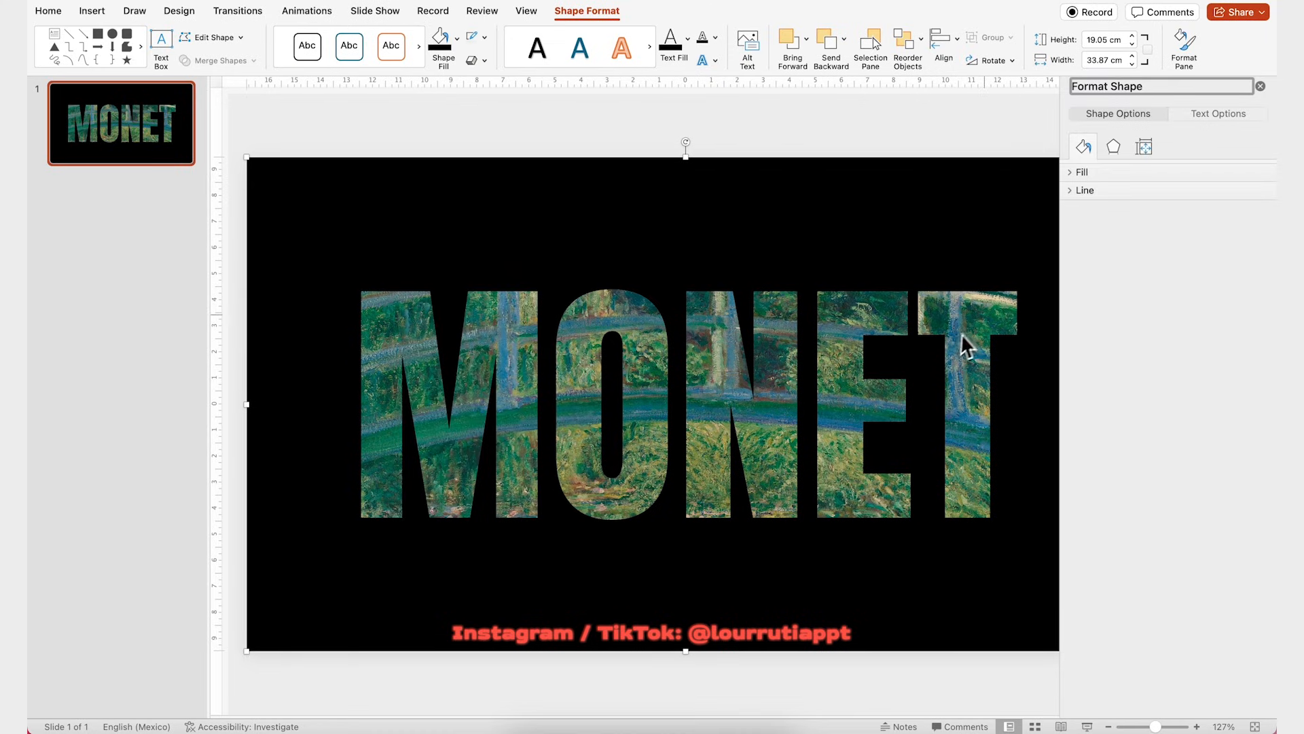
click(1074, 173)
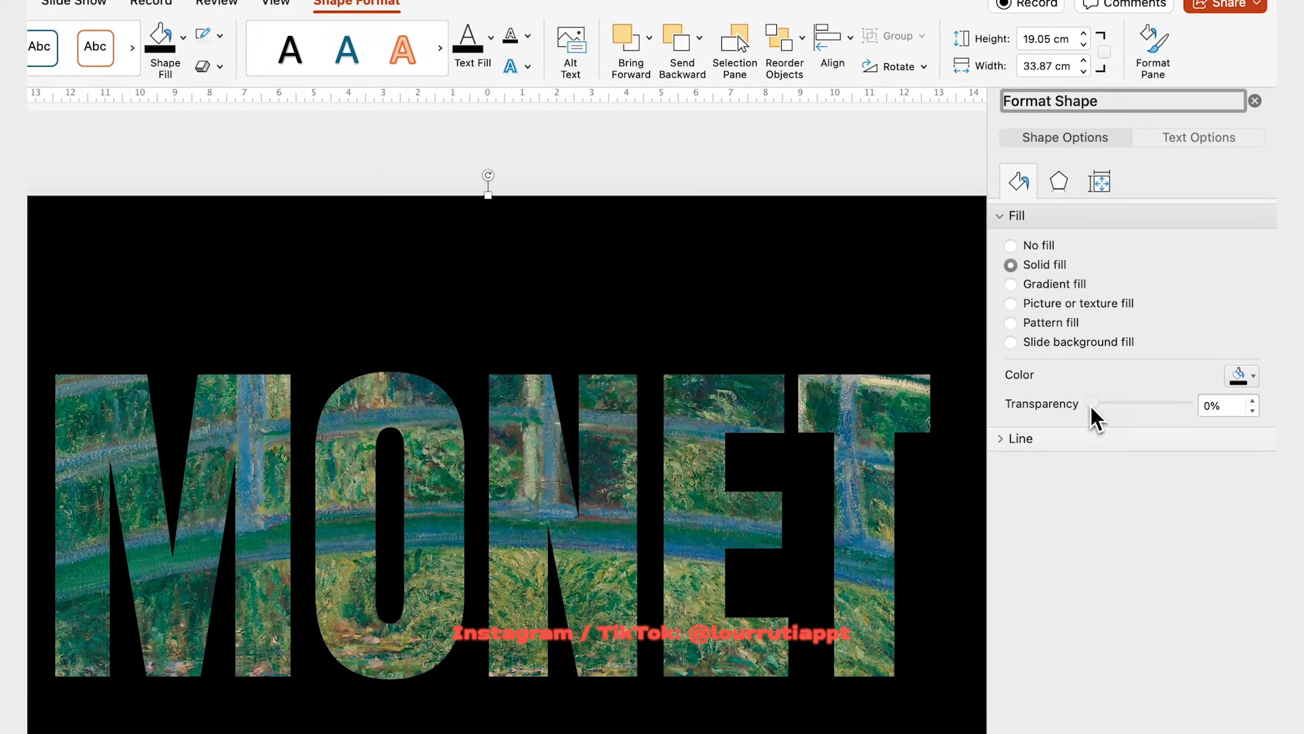
drag(1090, 405, 1118, 401)
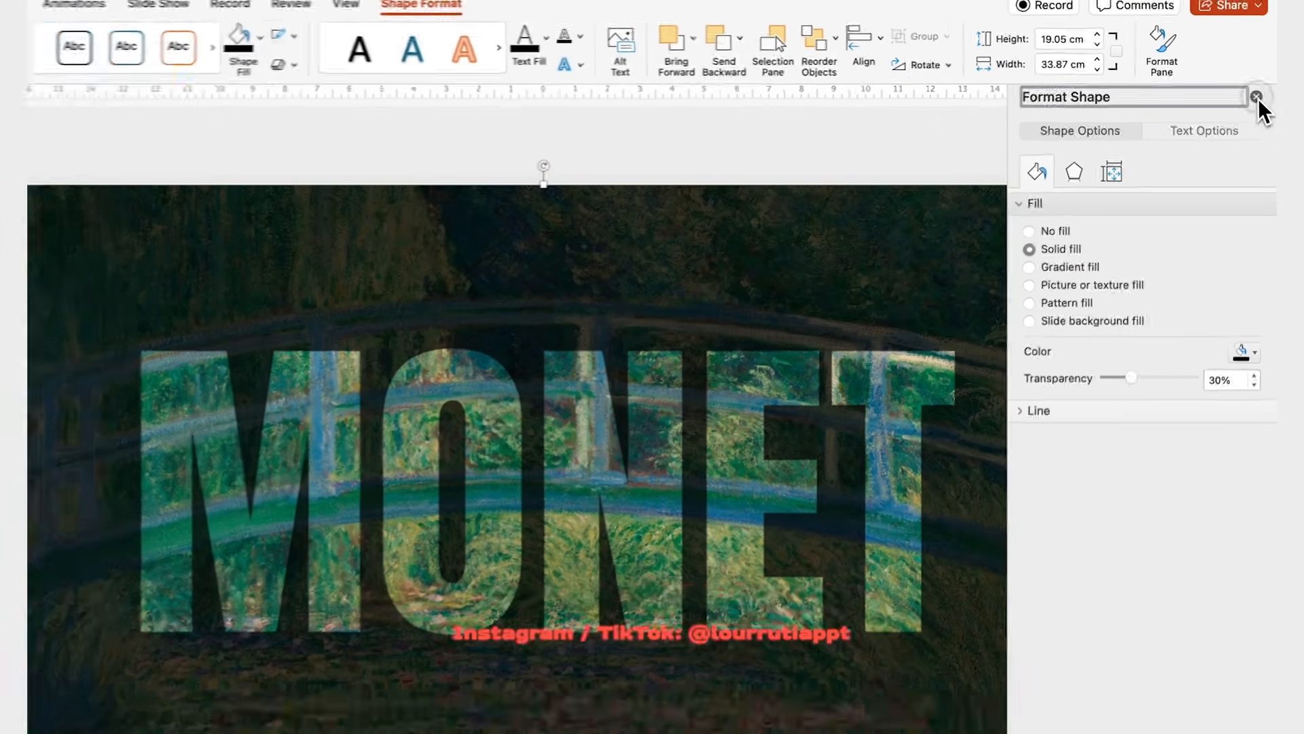
click(1257, 97)
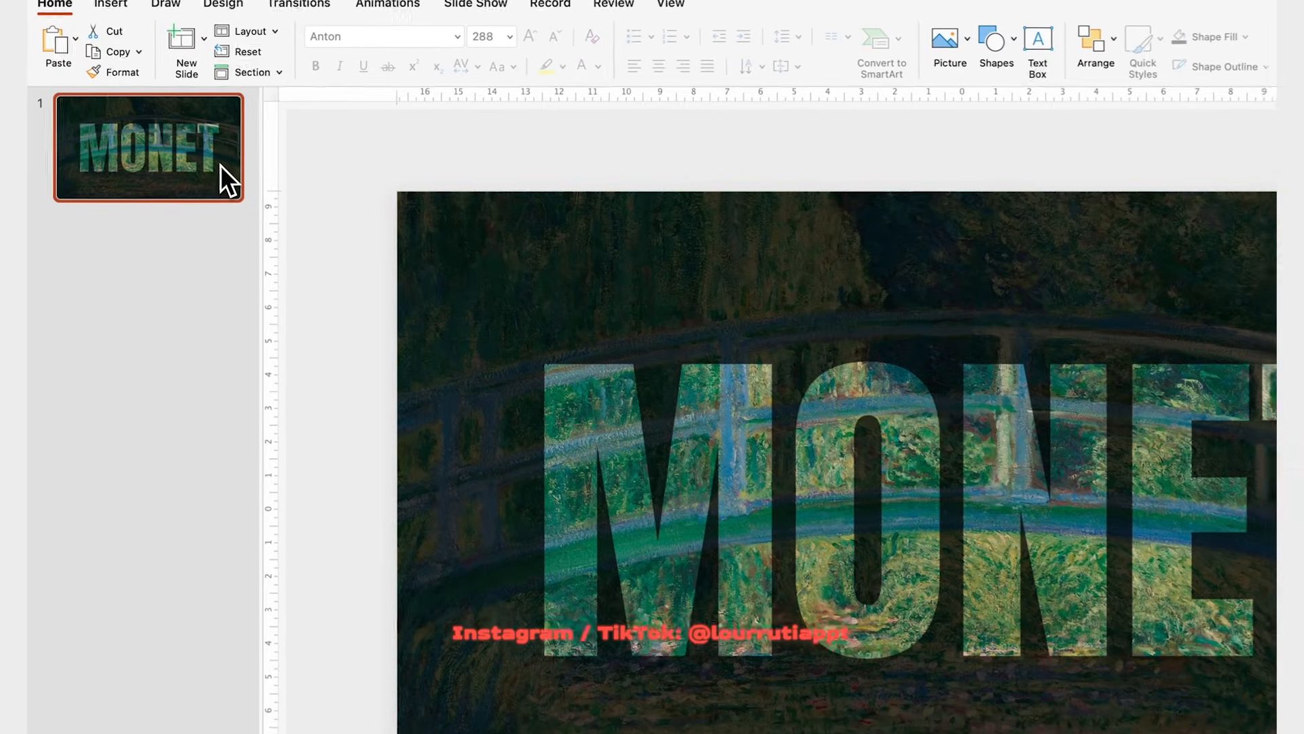
- Duplicate the MONET slide and enlarge the copy's cut-out shape until its letters lie above the slide and its solid area covers the painting
key(super+shift+d)
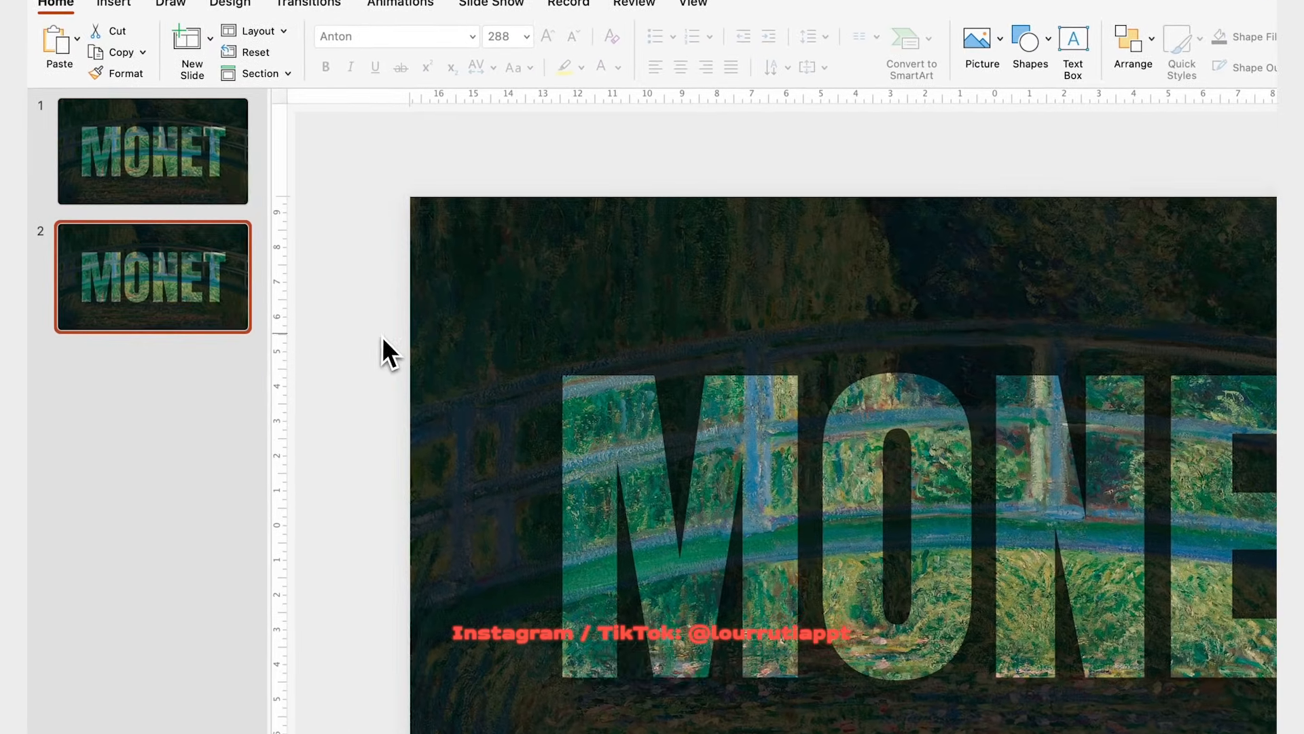
scroll(382, 337, down, 10)
scroll(296, 275, down, 3)
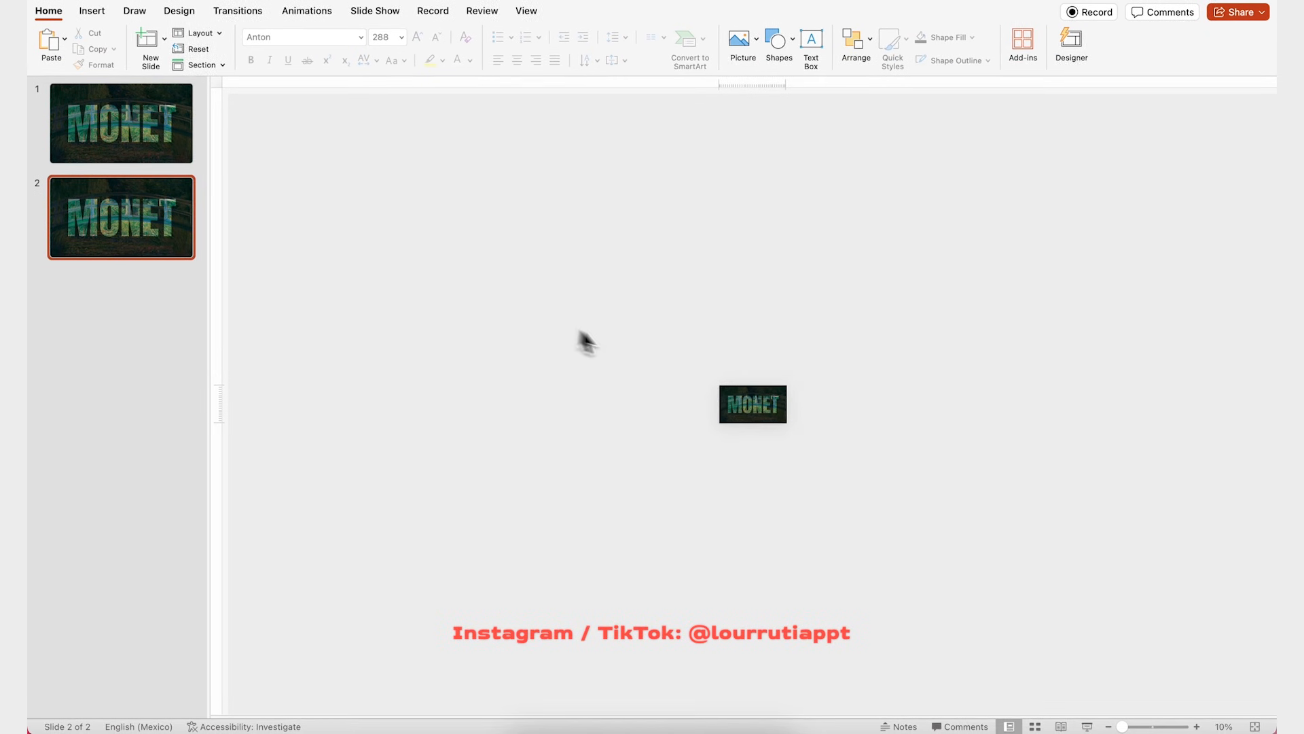
click(738, 387)
drag(753, 385, 755, 272)
drag(787, 347, 832, 344)
scroll(752, 427, up, 5)
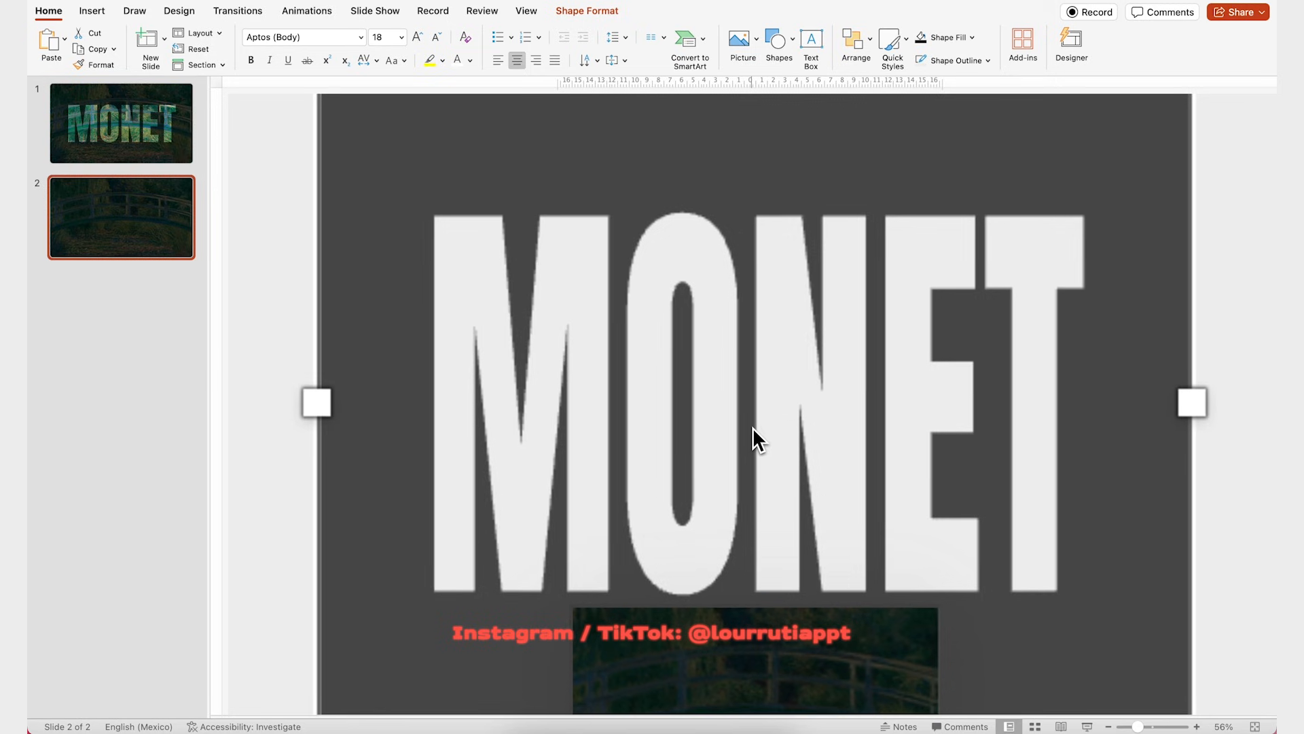
scroll(830, 638, down, 2)
click(830, 635)
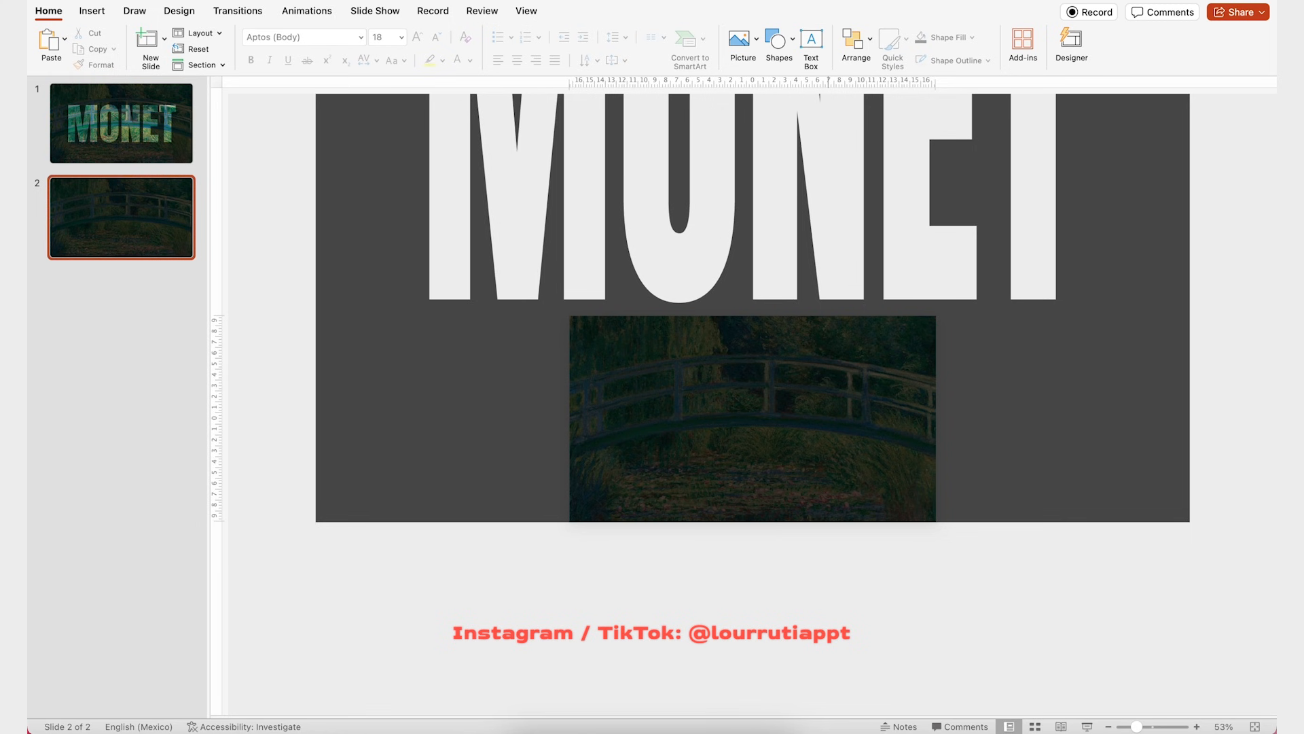
- Paste the Claude Monet portrait and biography paragraph onto the second slide, over the darkened painting
scroll(829, 635, up, 1)
click(1157, 727)
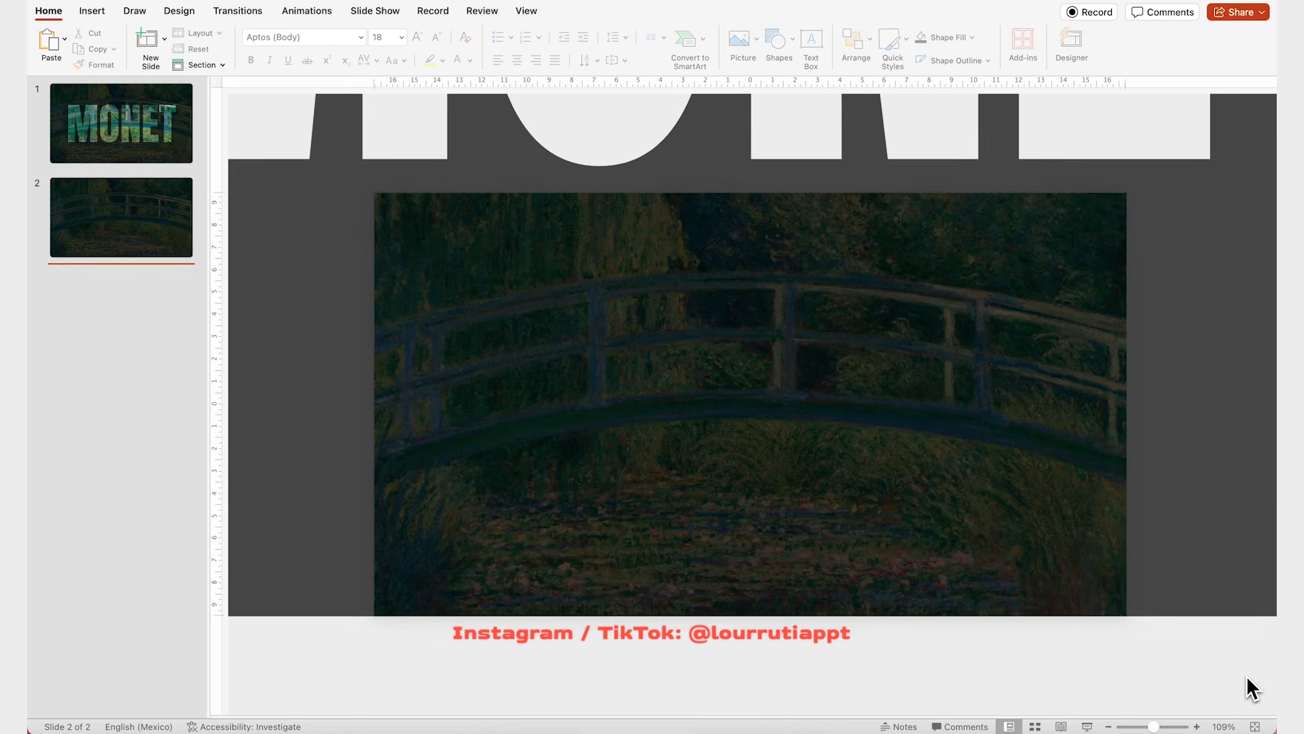
key(super+shift+v)
click(1158, 692)
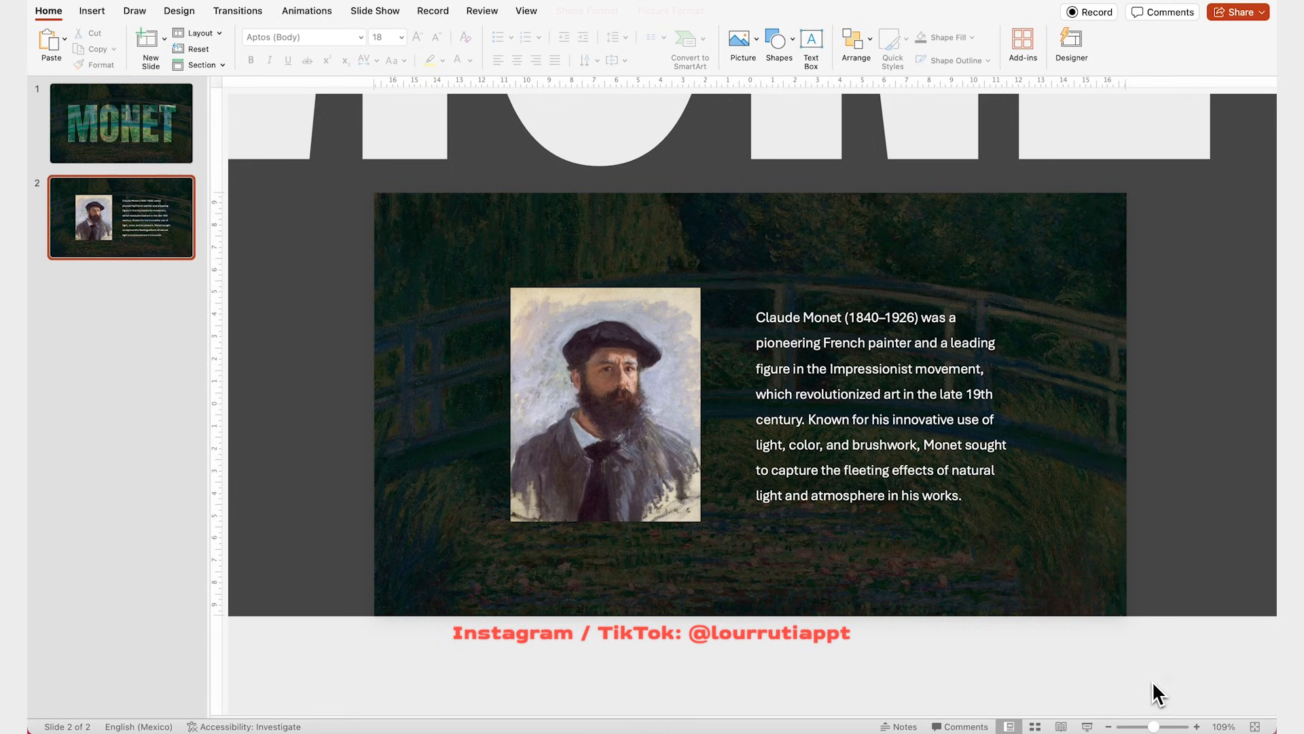
- Copy the grouped Monet portrait and biography from the second slide to the first slide, placing it just below the slide area
click(683, 457)
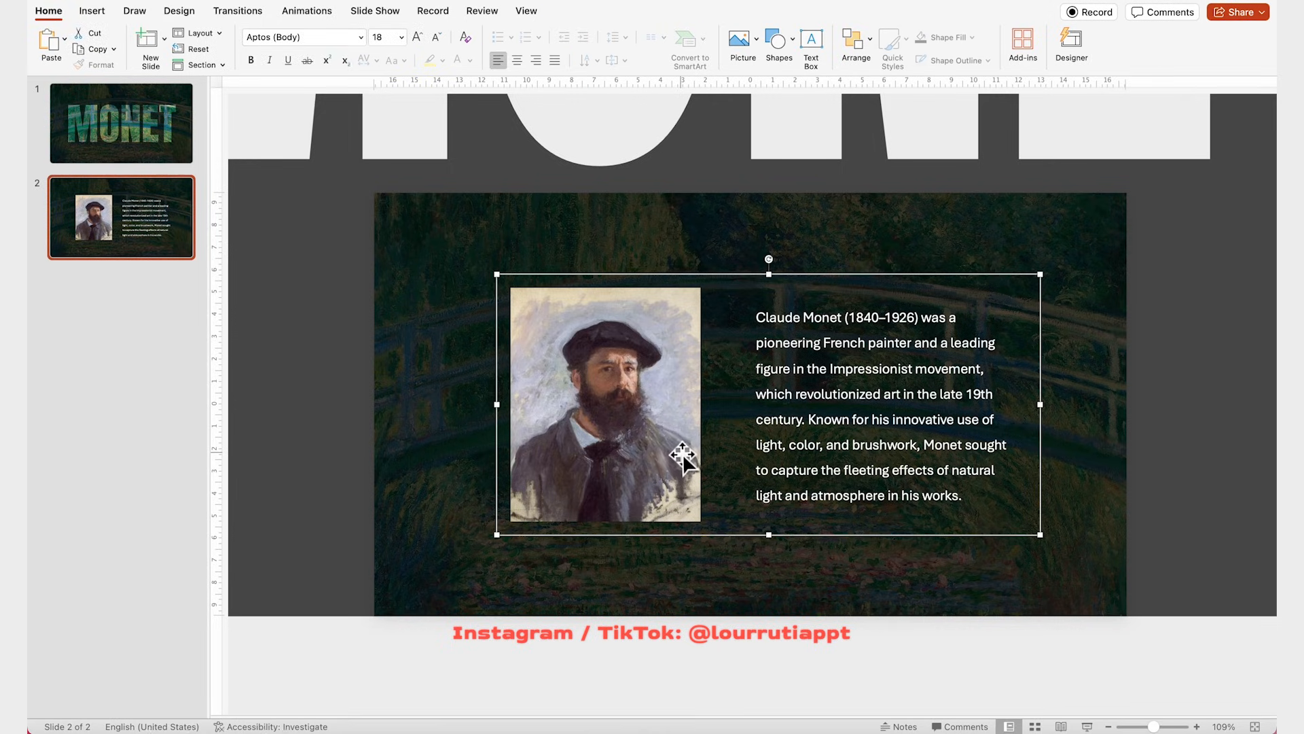
key(super+shift+c)
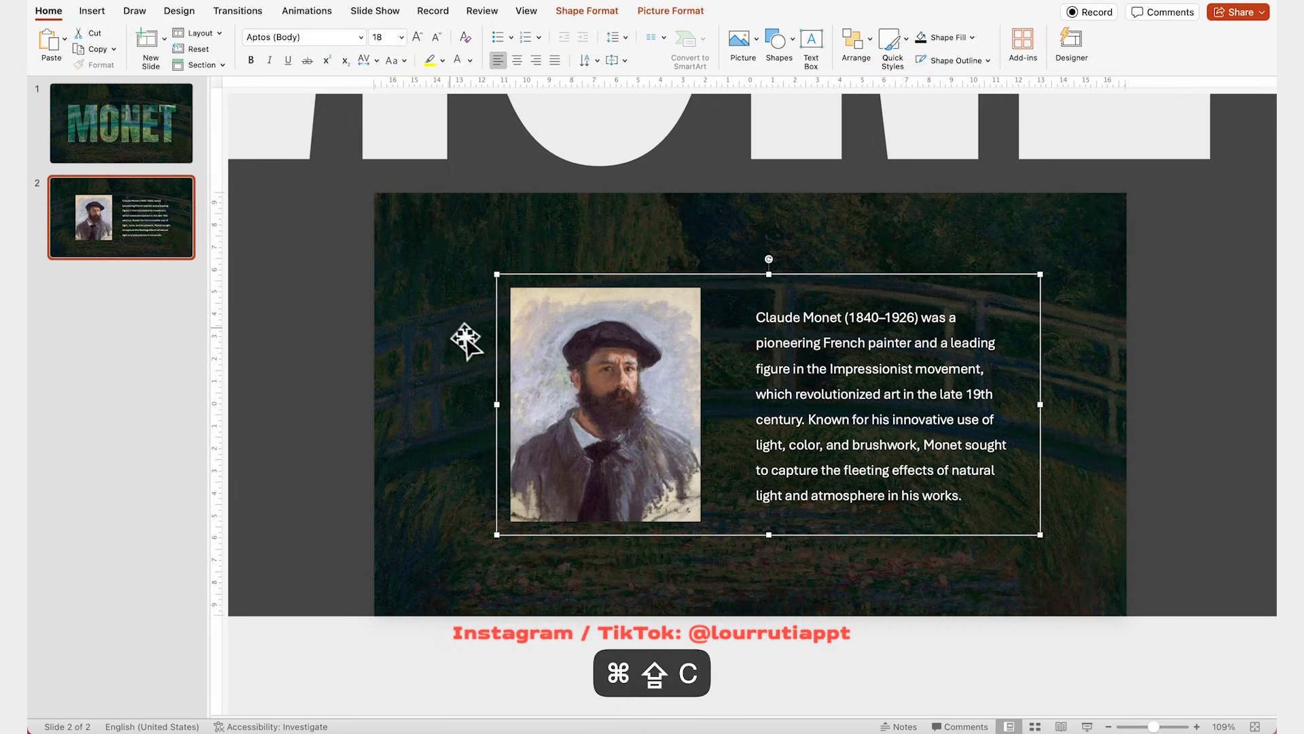
click(182, 154)
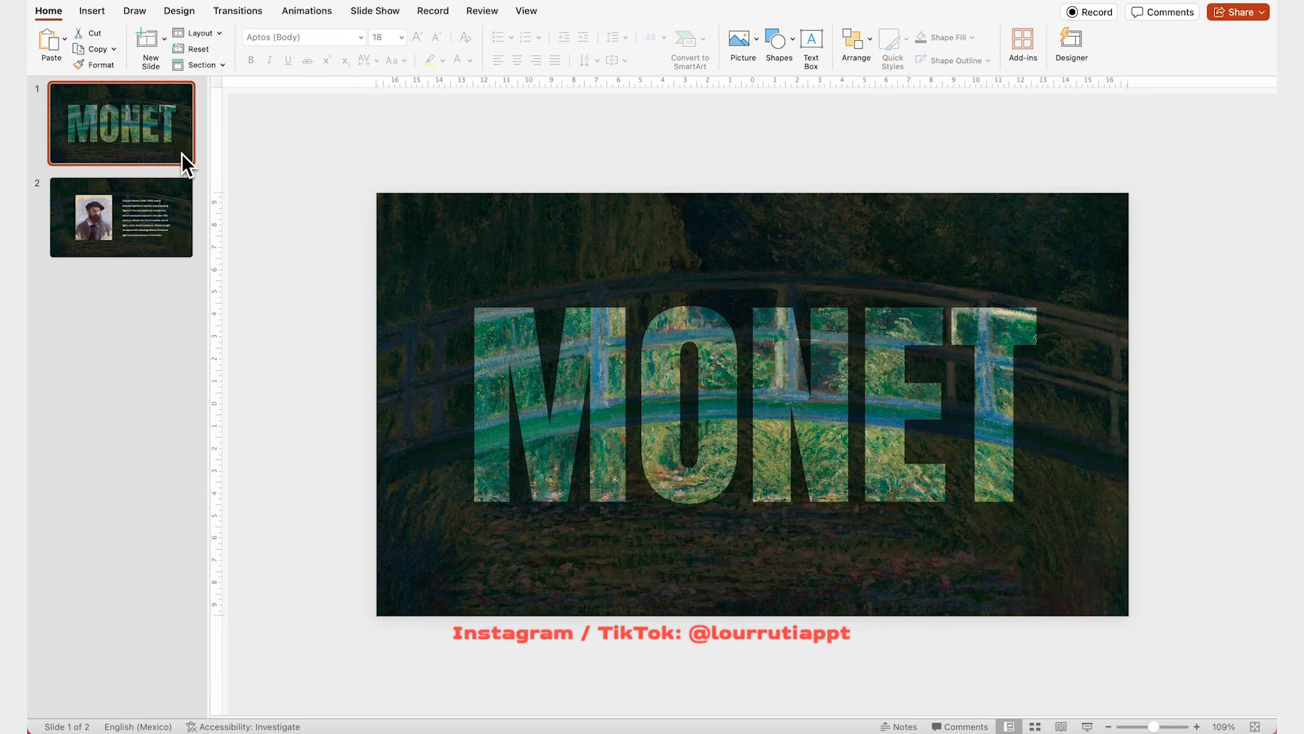
key(super+shift+v)
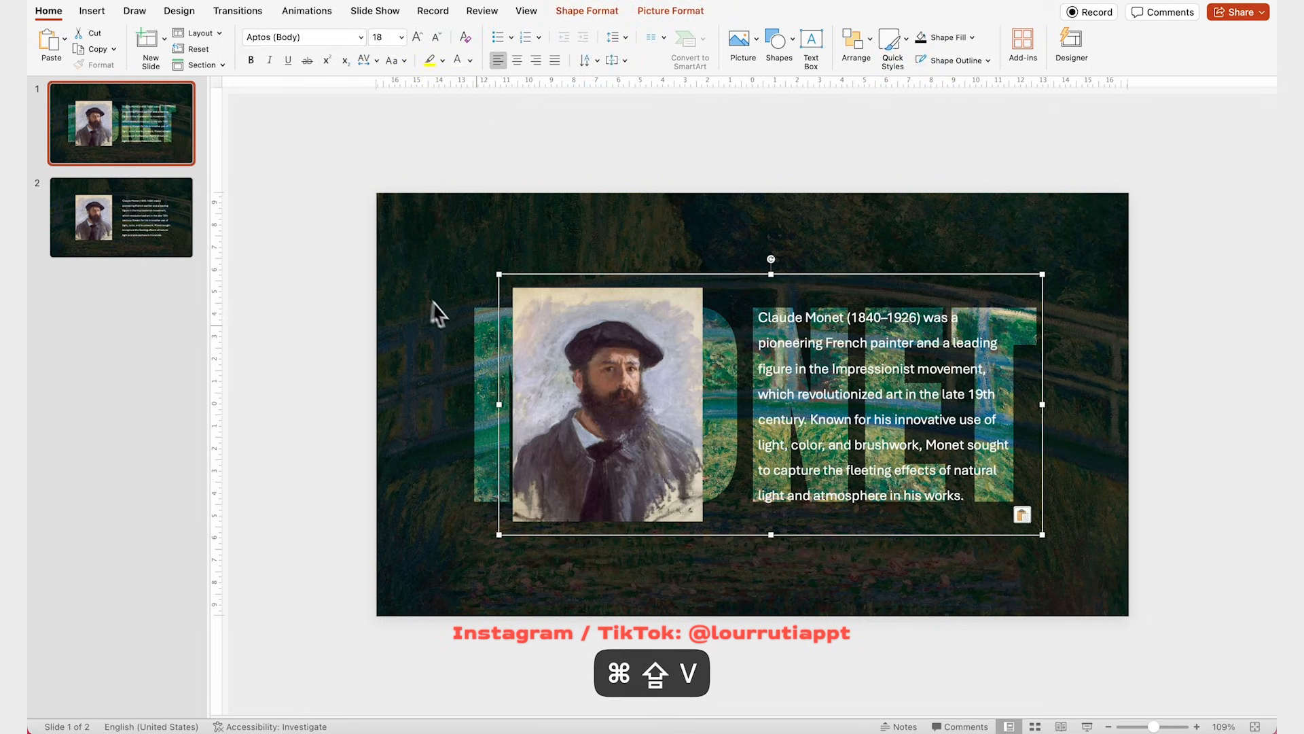
drag(589, 314, 585, 655)
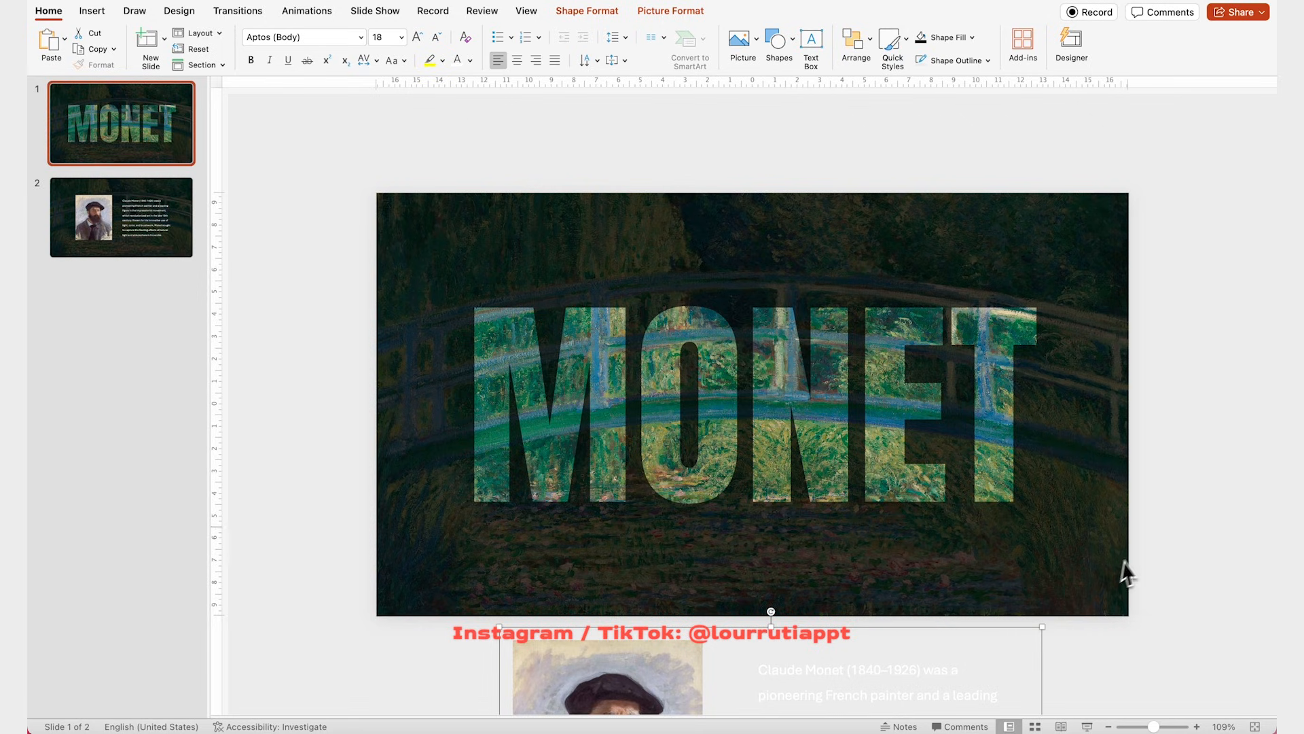
click(1174, 512)
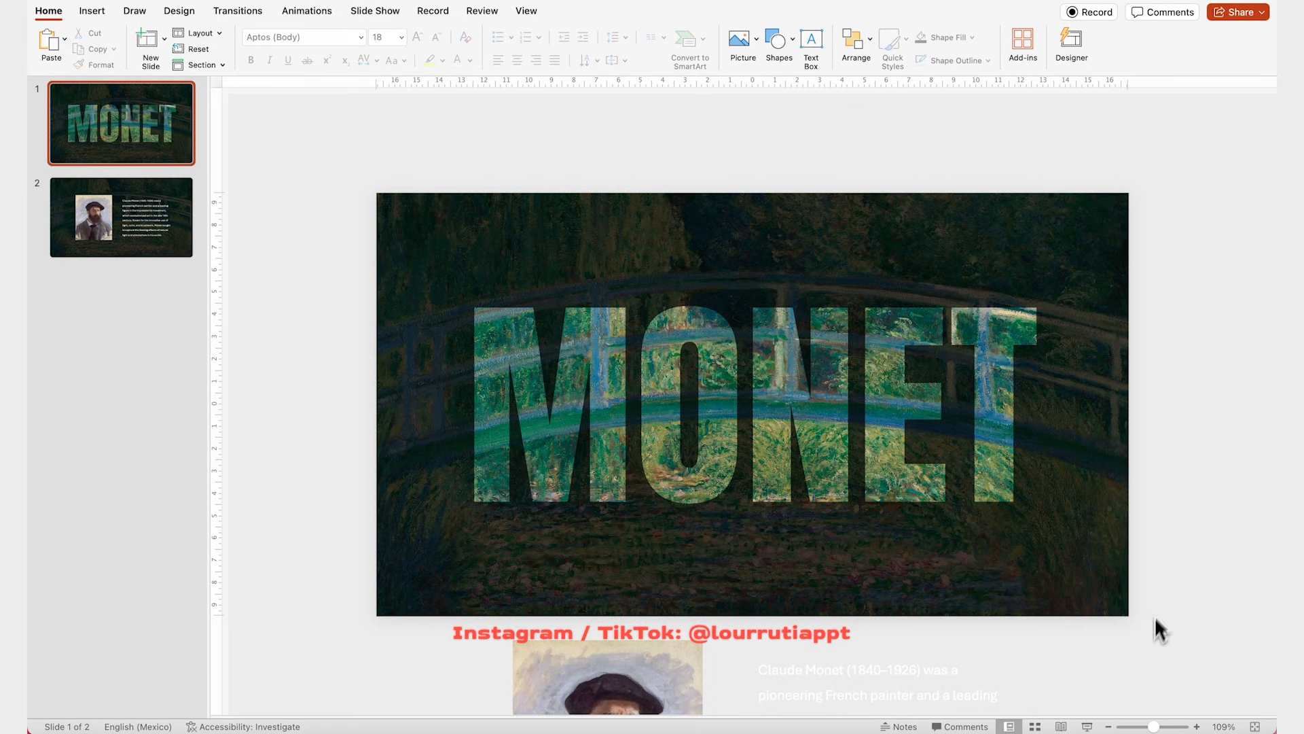
- Apply the Morph transition to the second slide and play the slide show from the MONET title to the biography
click(149, 225)
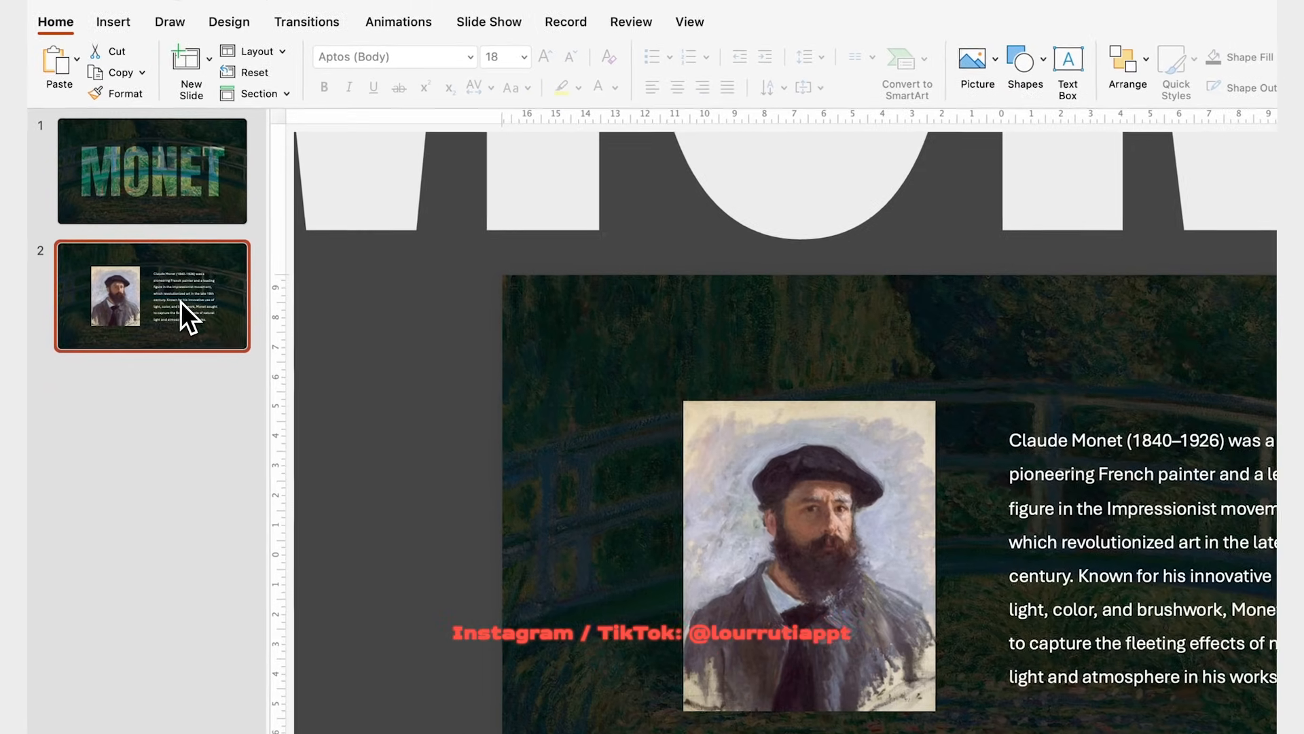
click(333, 23)
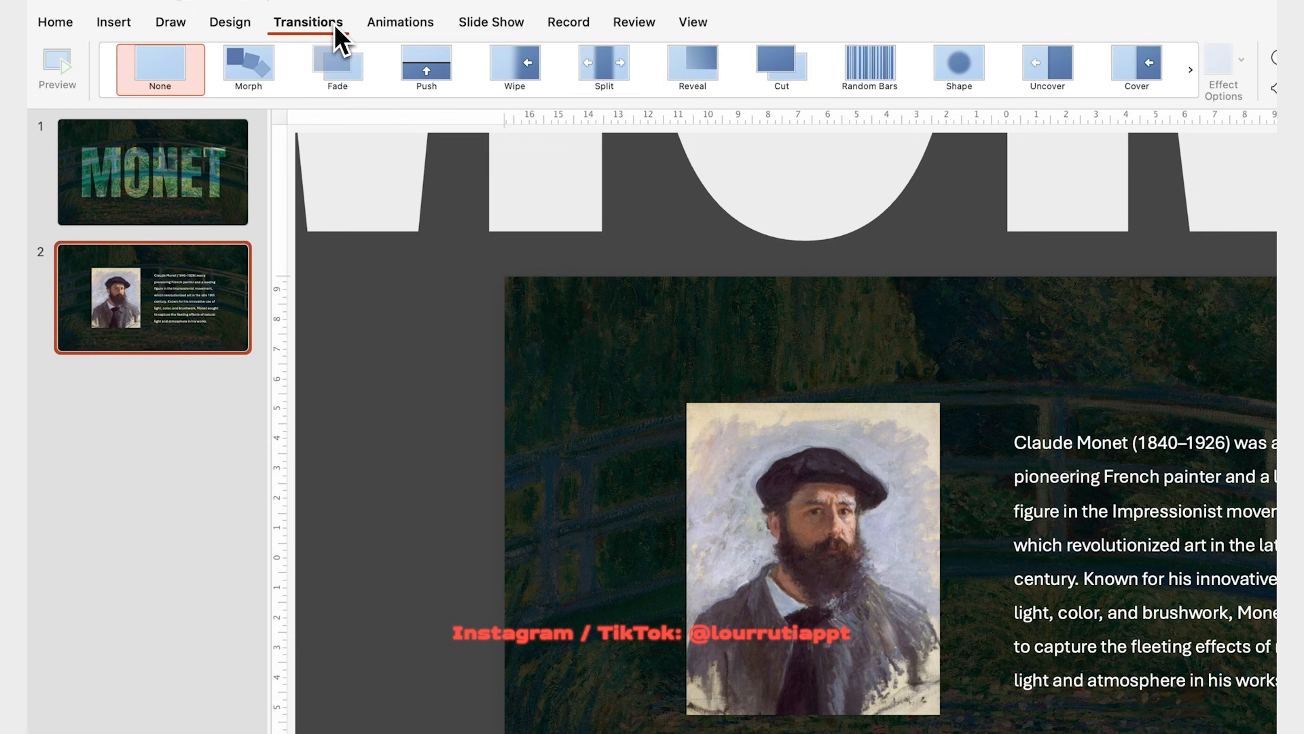
click(249, 68)
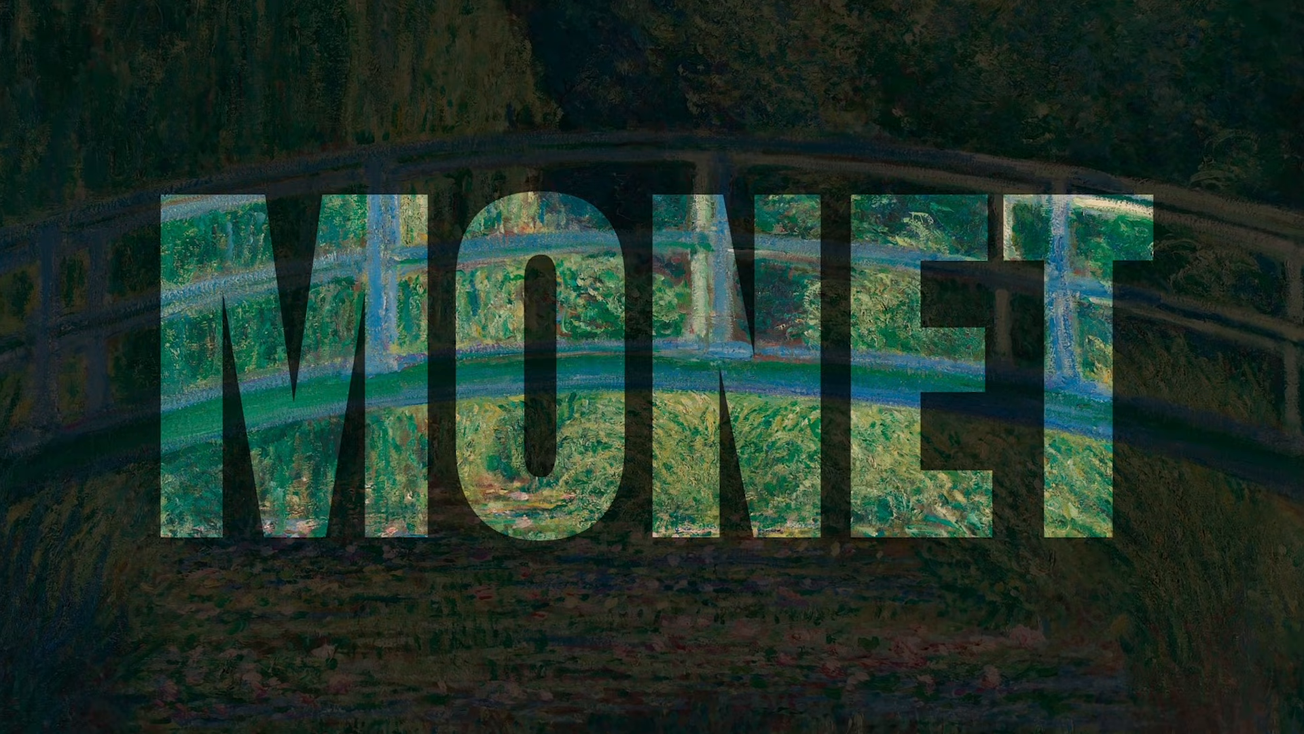
key(Right)
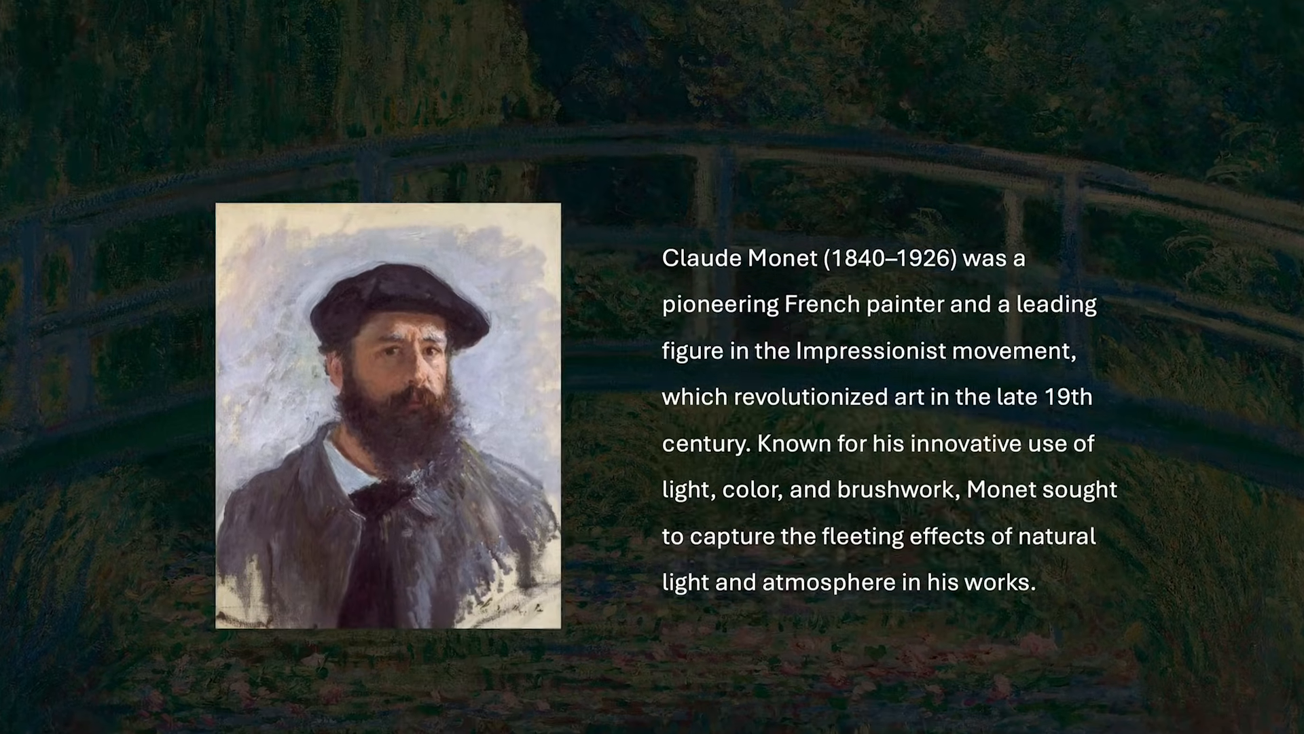
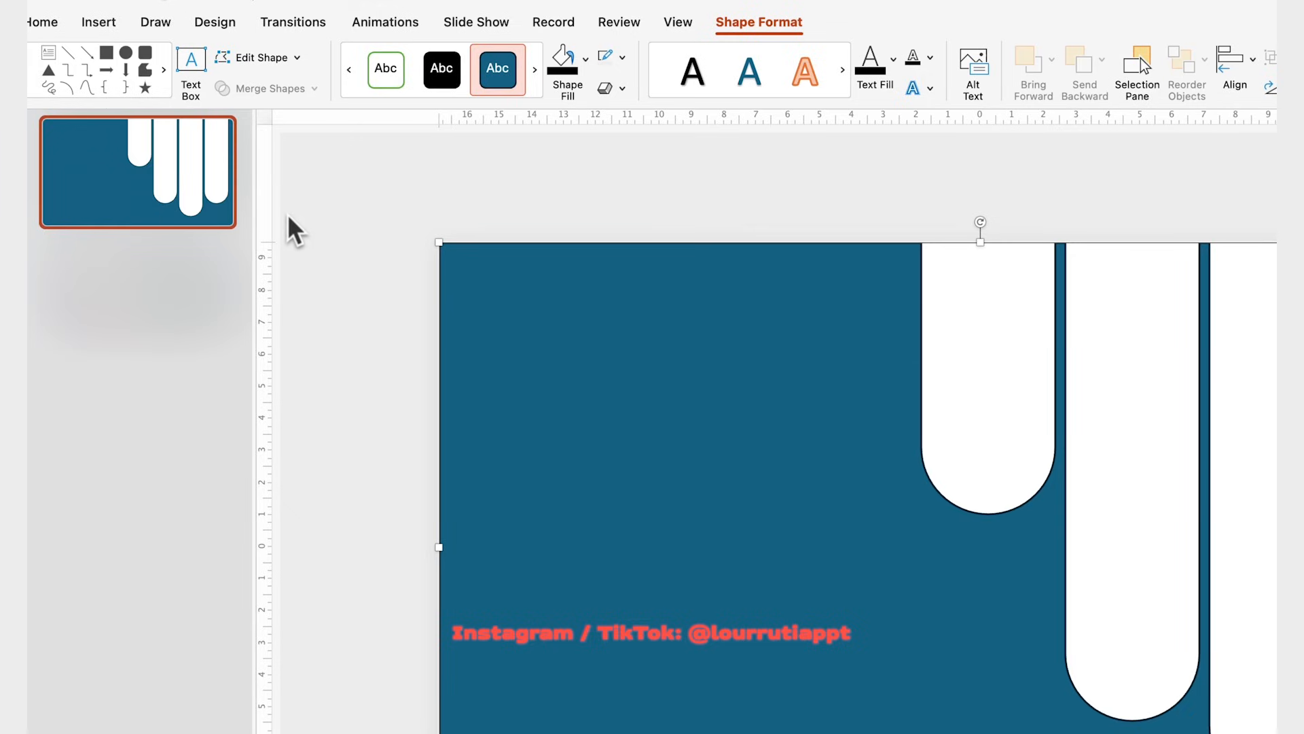
- Remove the outline from the blue shape with rounded vertical cut-outs and fill it with white
click(622, 62)
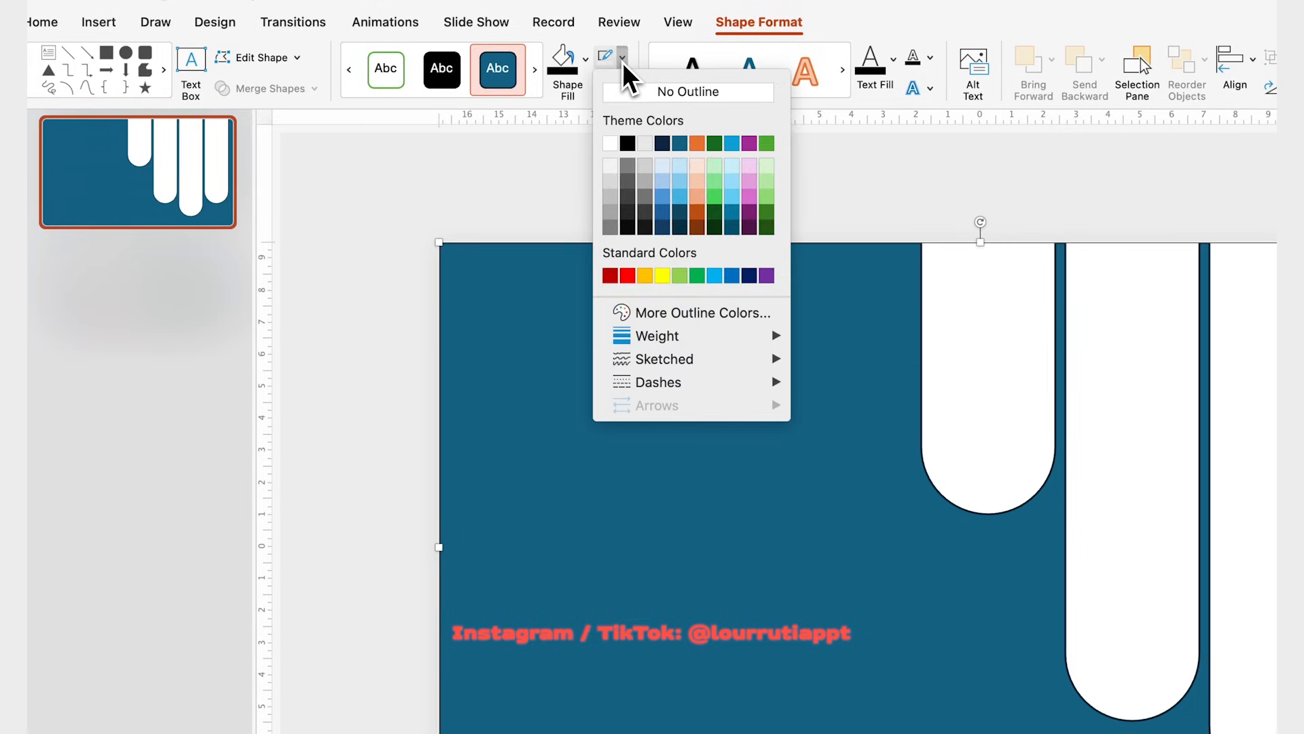
click(629, 95)
click(587, 65)
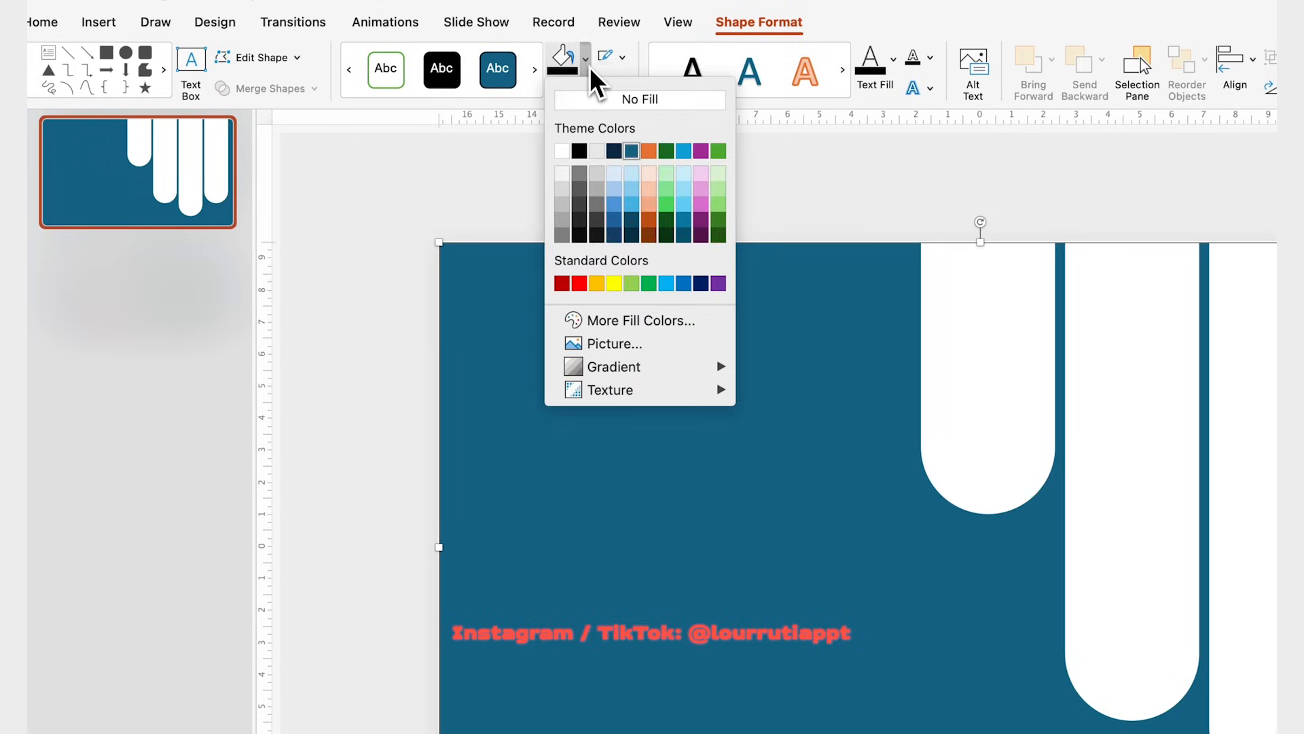
click(562, 151)
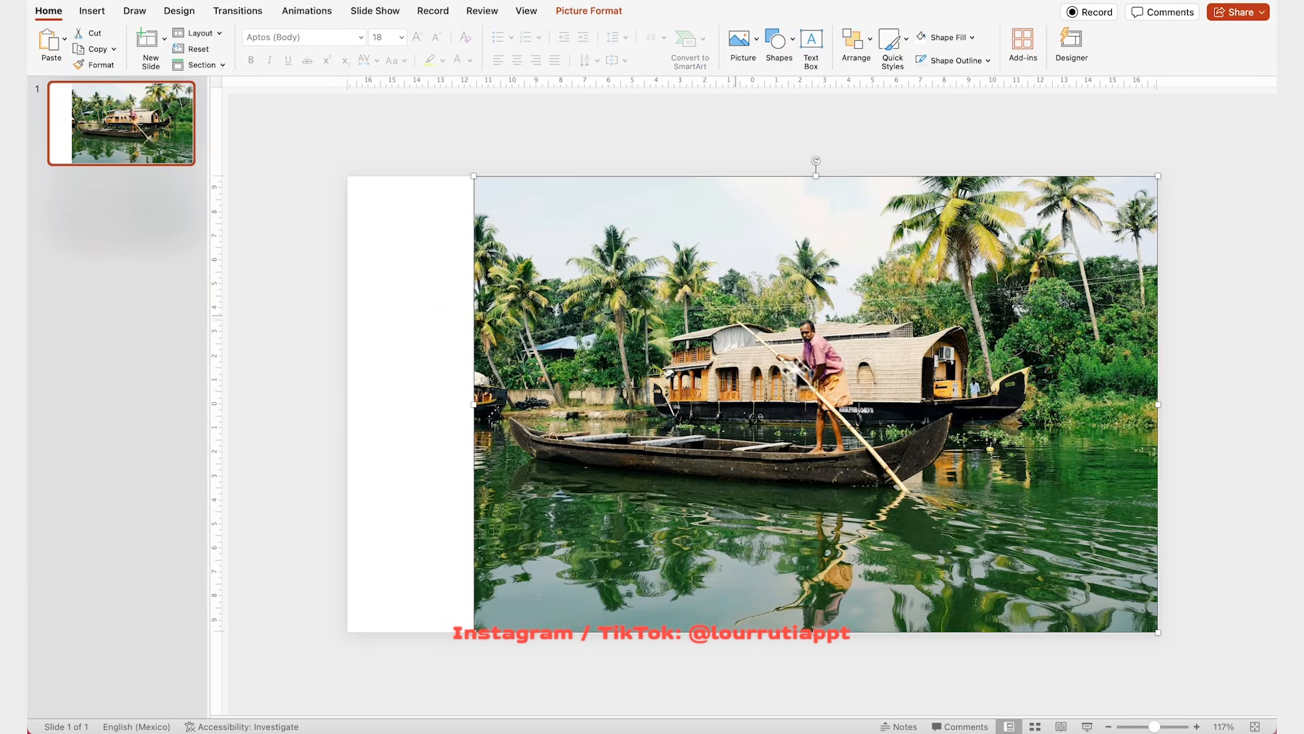
- Add a Lines motion path animation to the boat picture with its direction set to Right
click(320, 19)
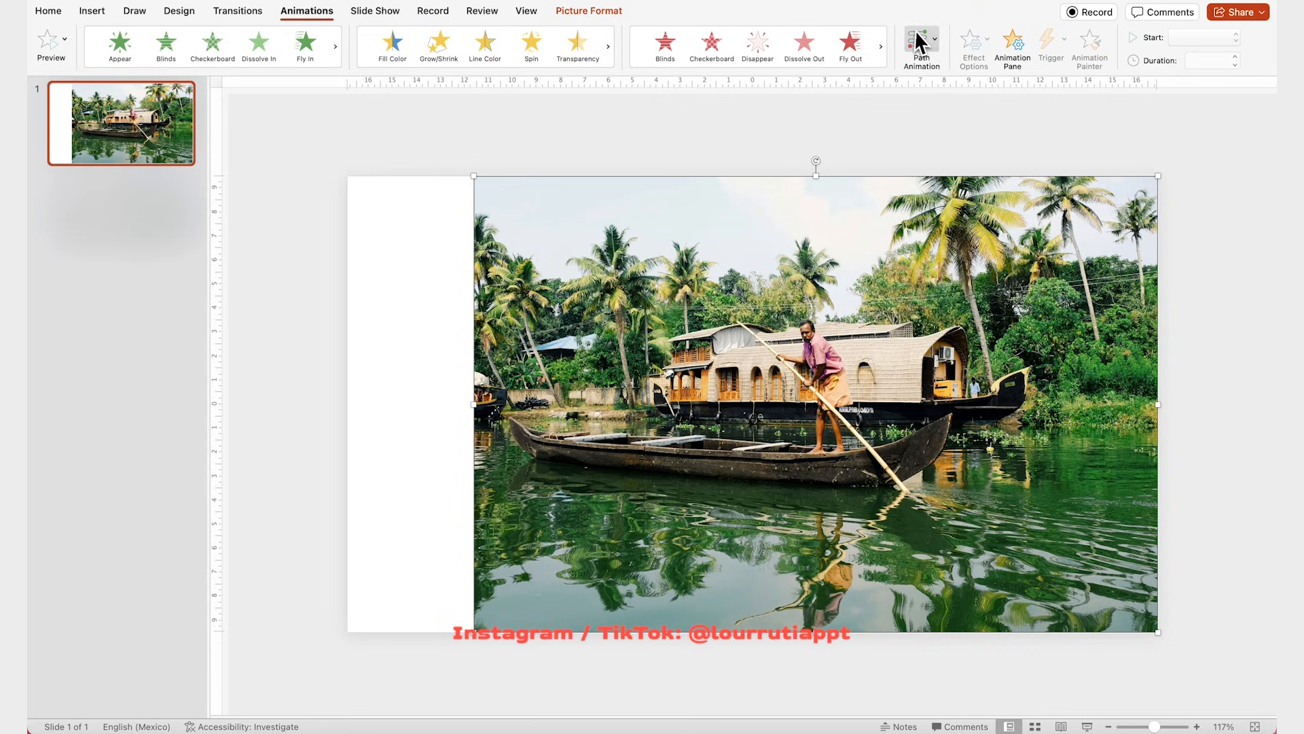
click(928, 41)
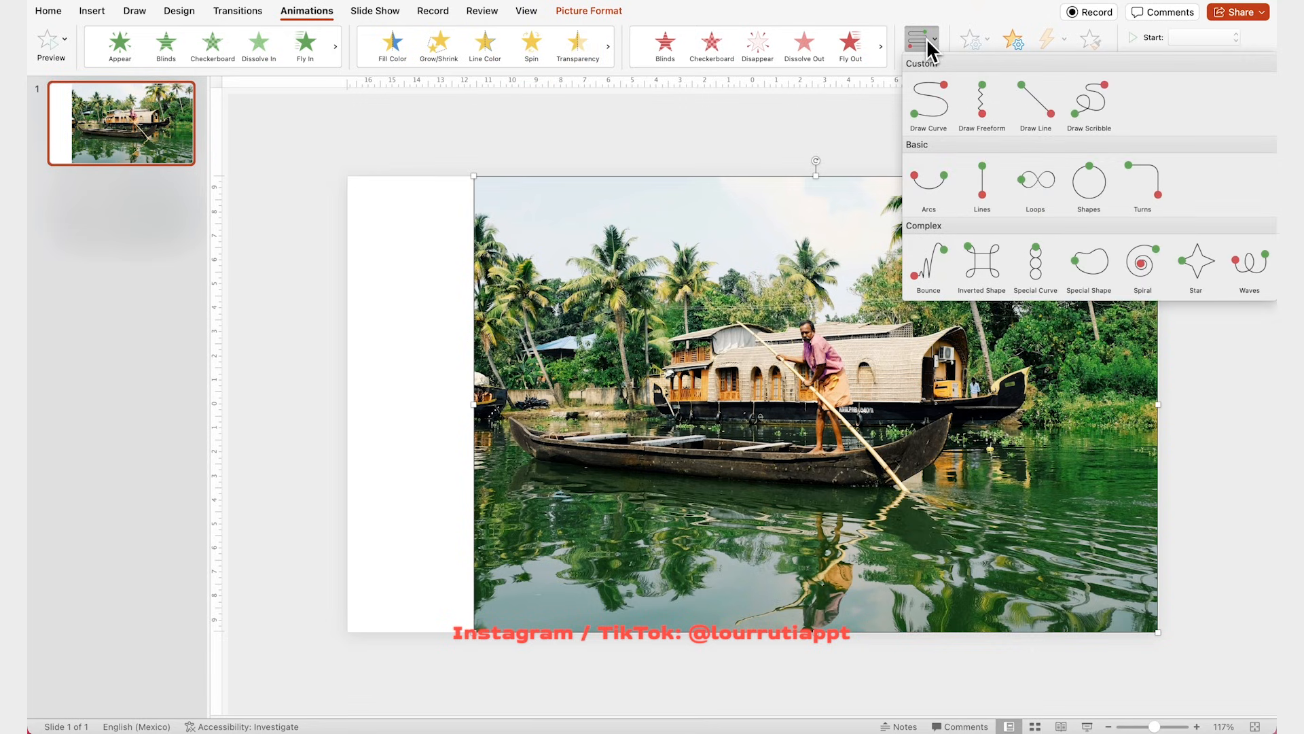
click(985, 187)
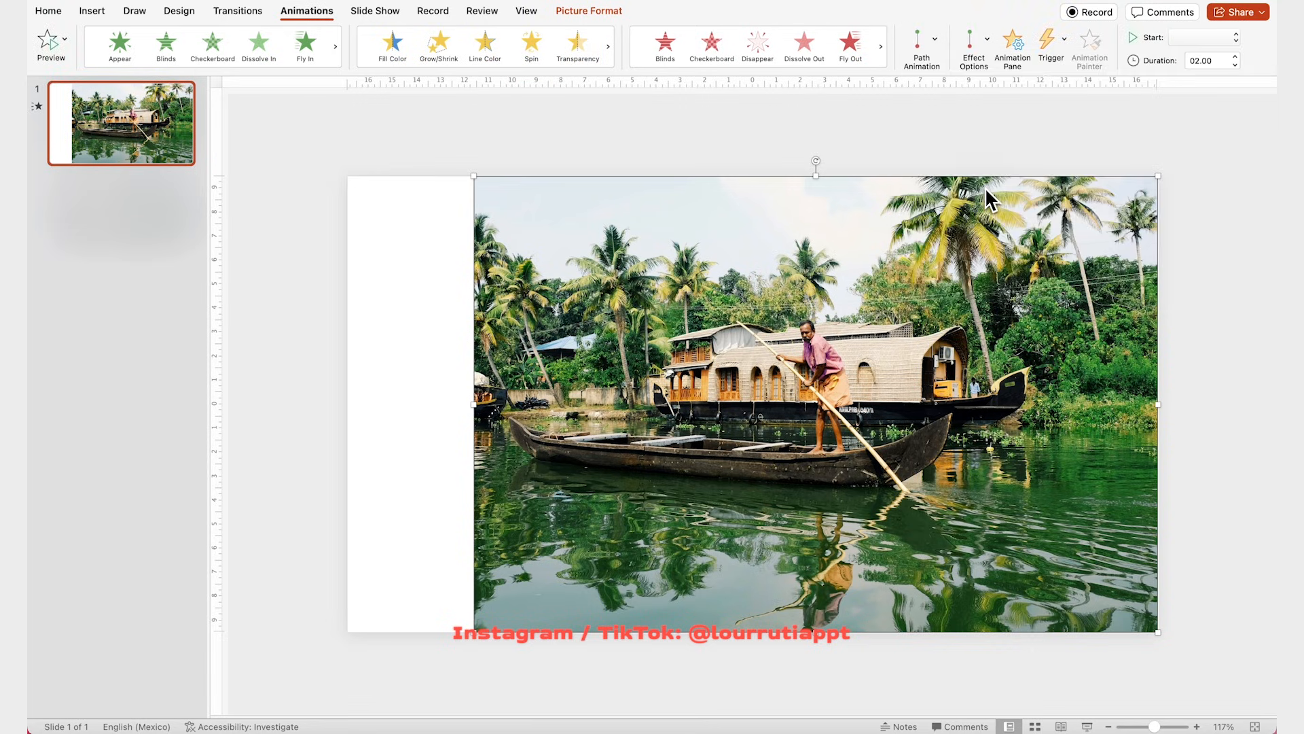
click(978, 43)
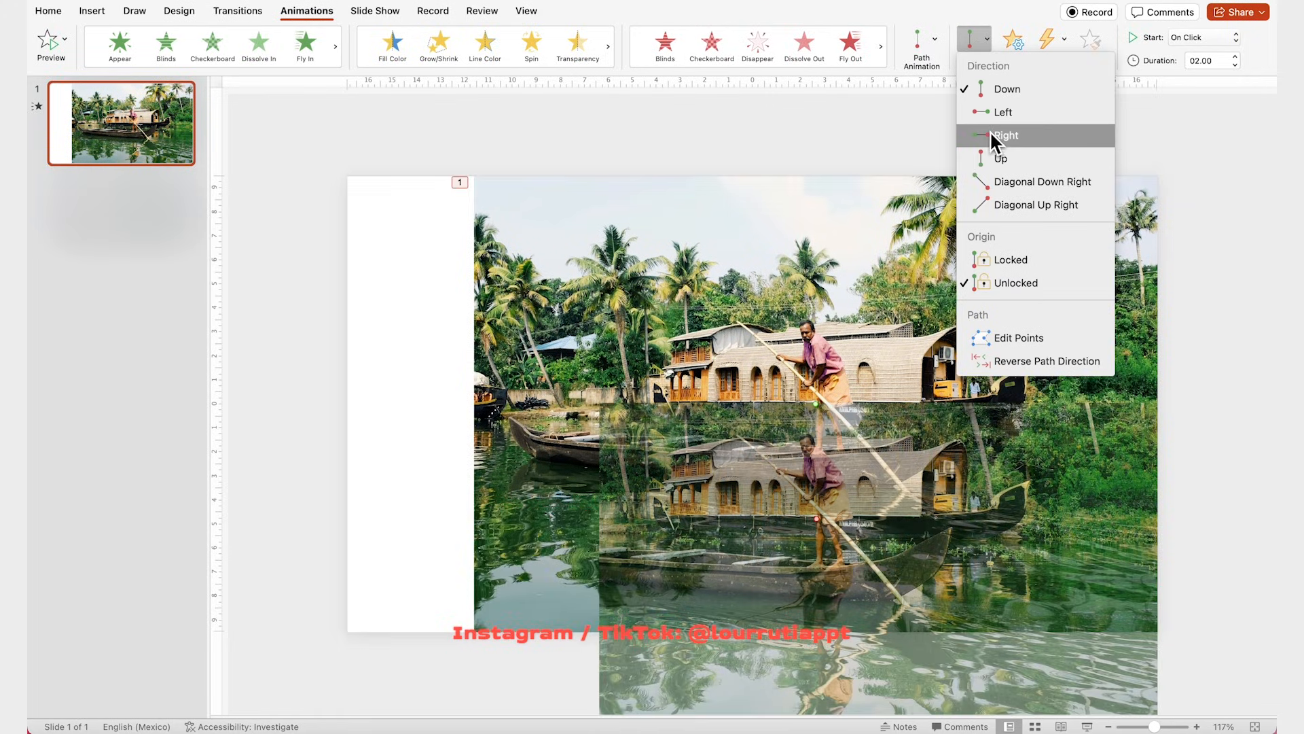
click(998, 135)
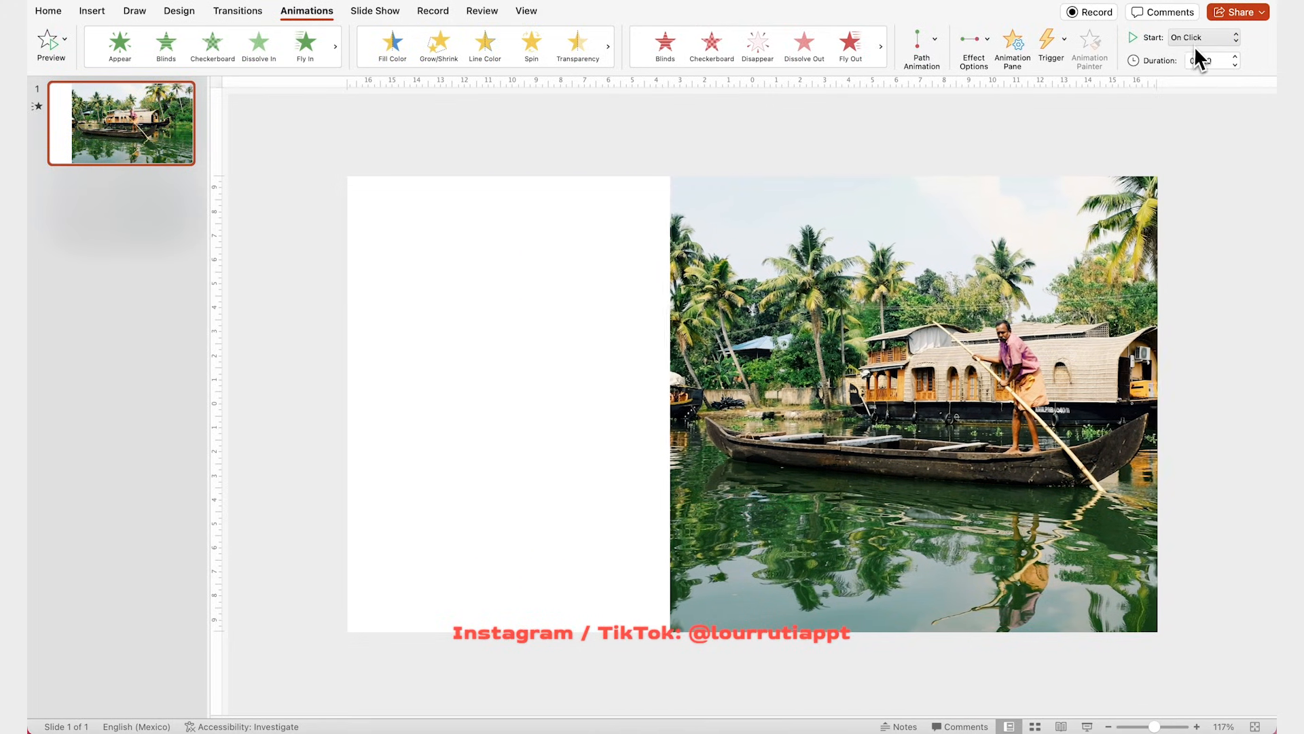
- Set the boat picture's motion path to start With Previous and preview it from the Animation Pane
click(1197, 39)
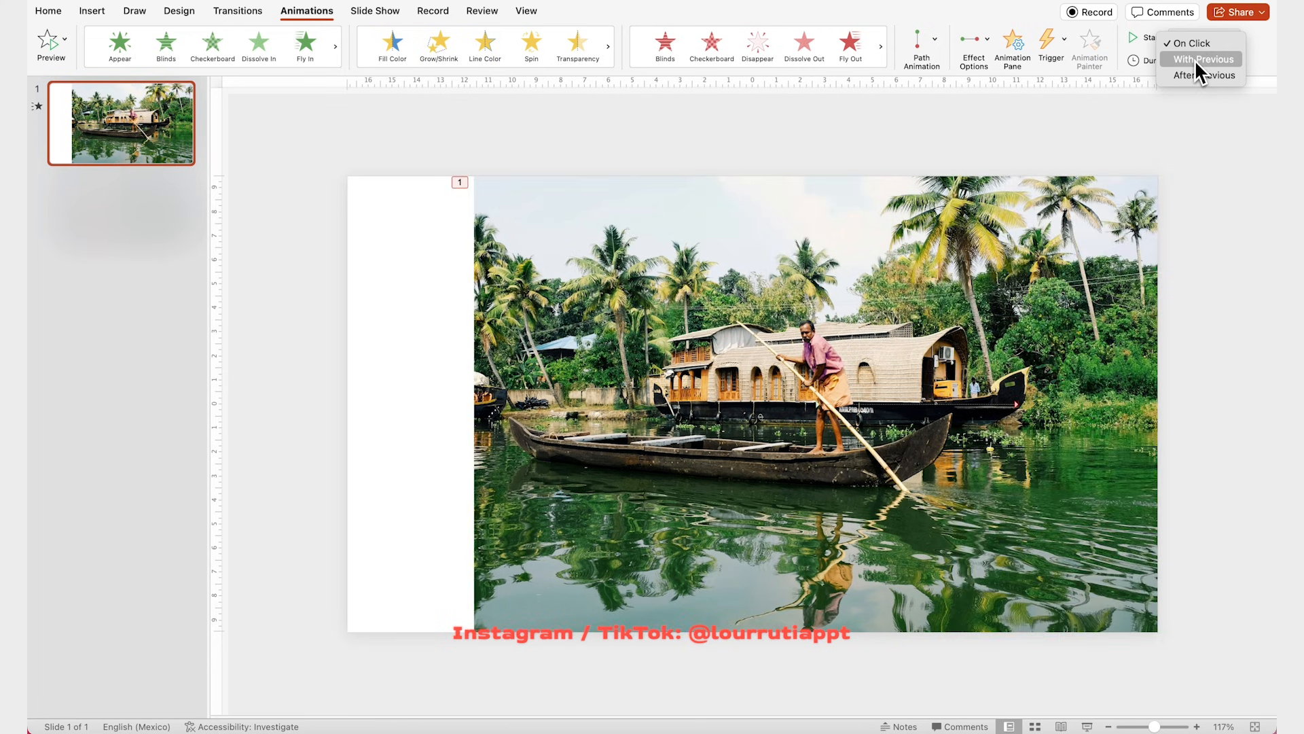
click(1194, 59)
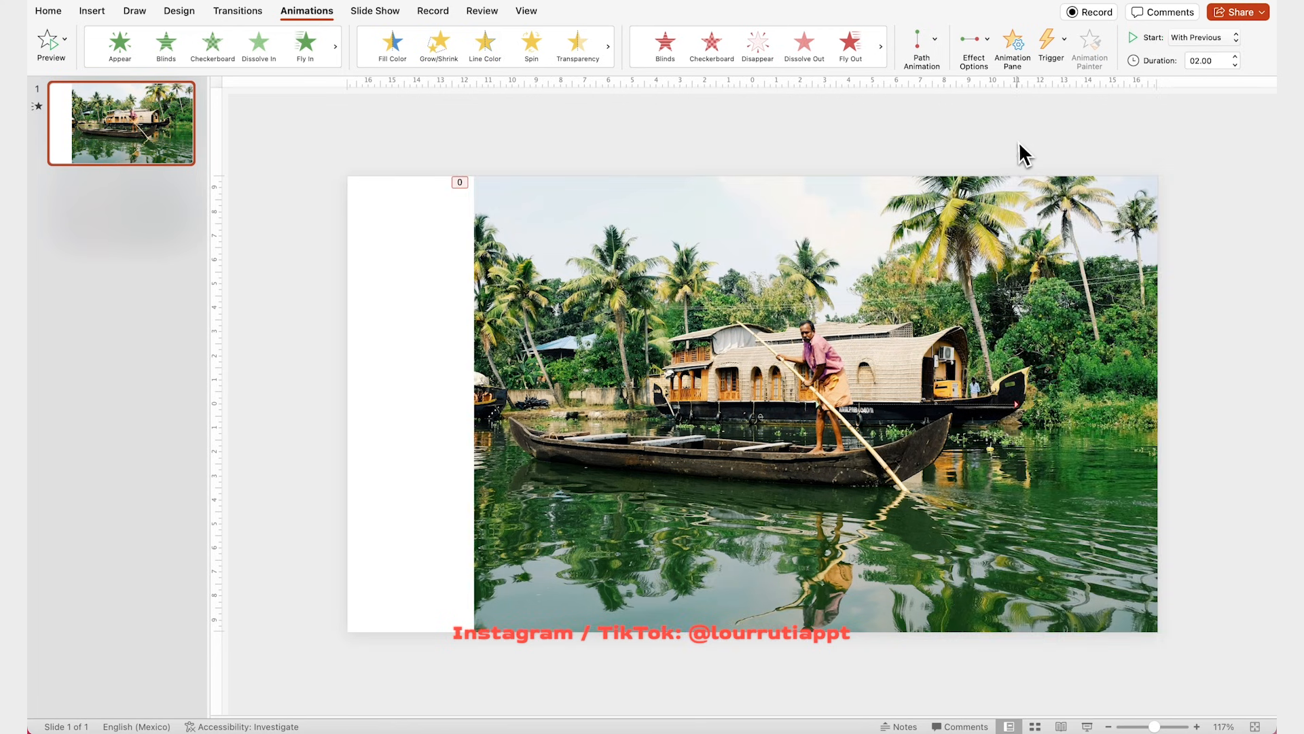
click(1014, 45)
click(1119, 194)
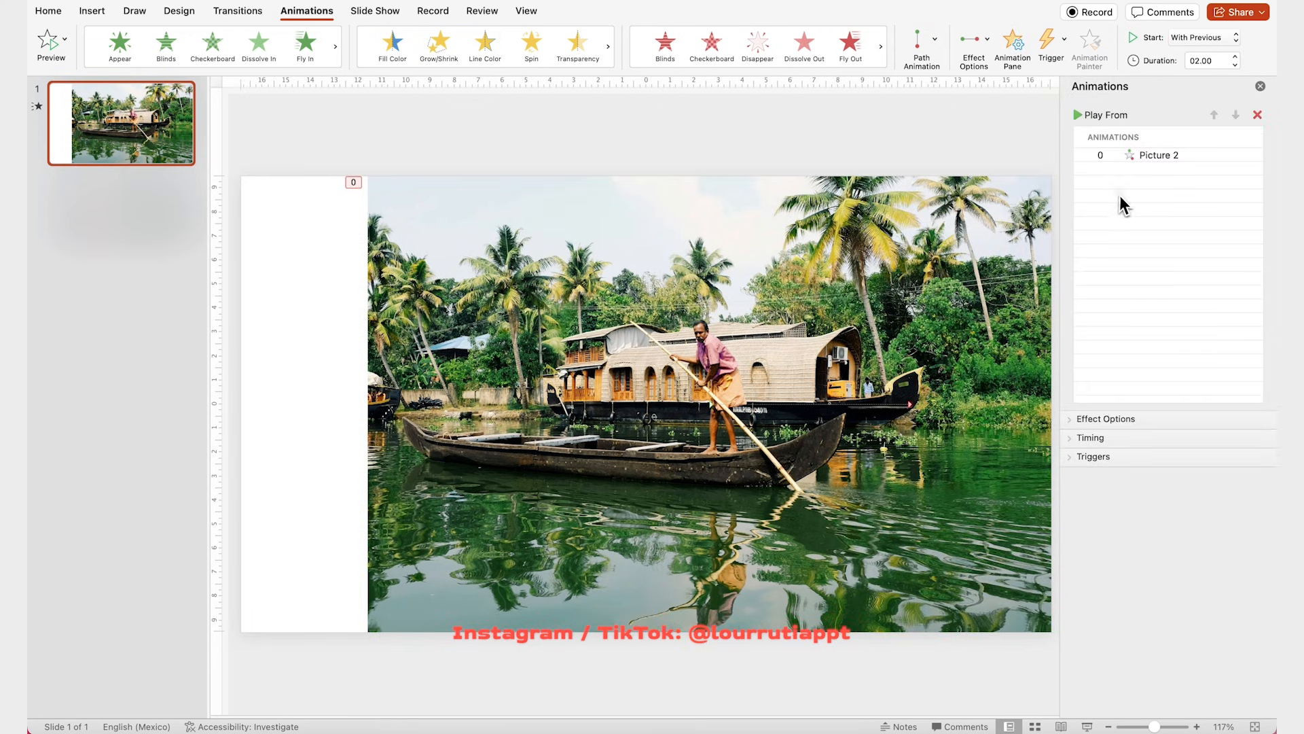
click(1078, 115)
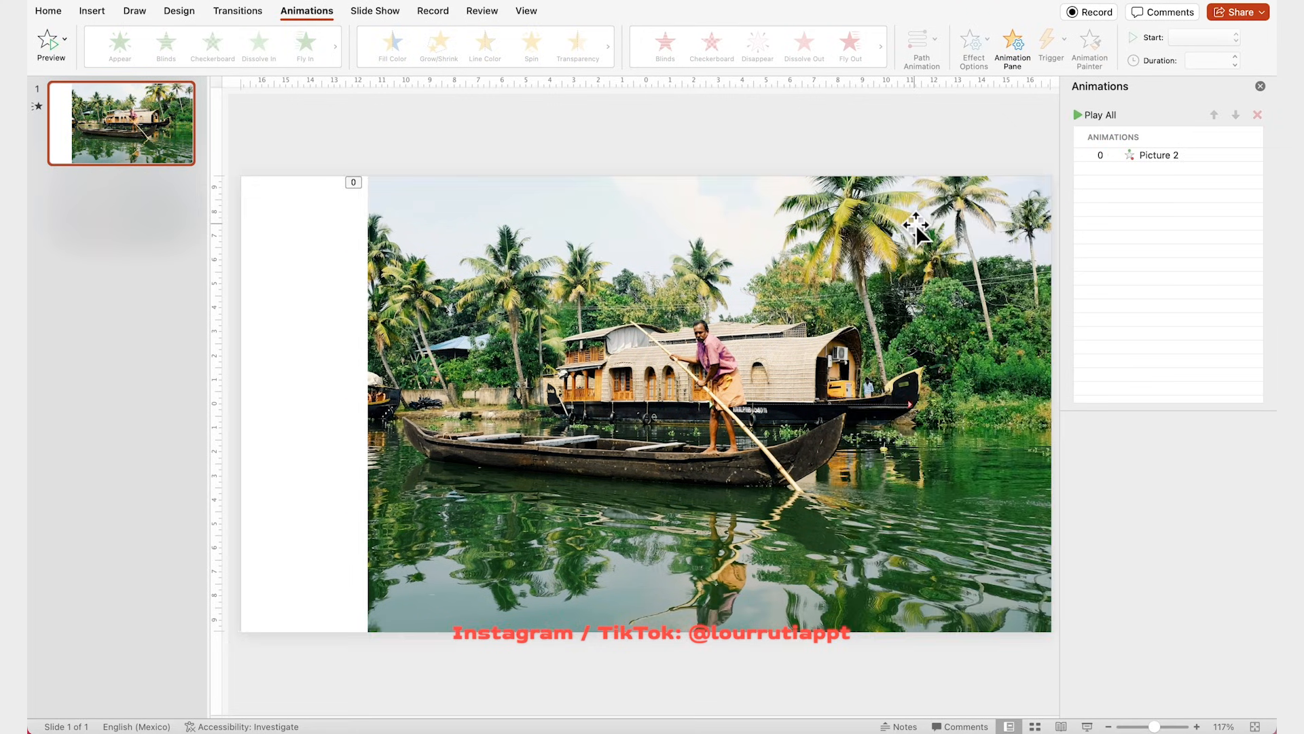
- Send the boat picture to the back, behind the white cut-out shape, and preview the animation through the rounded windows
click(776, 240)
right_click(679, 249)
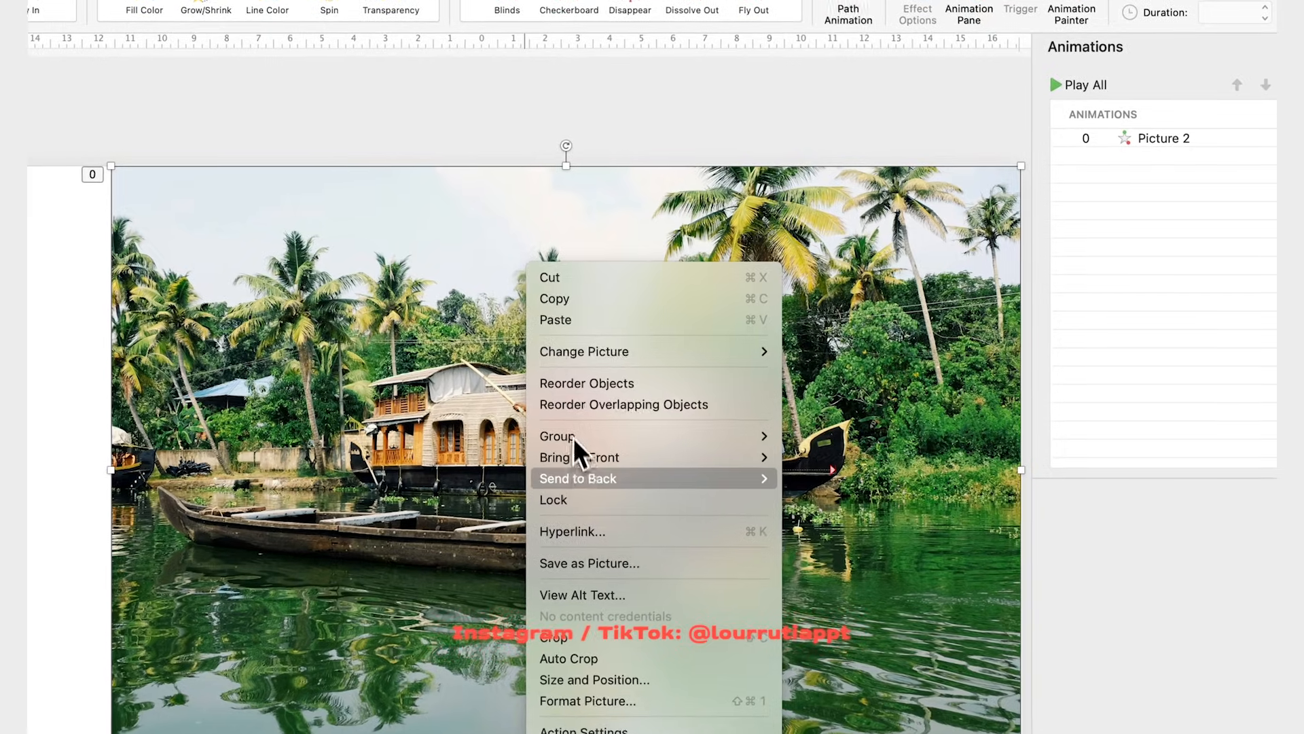
mouse_move(720, 417)
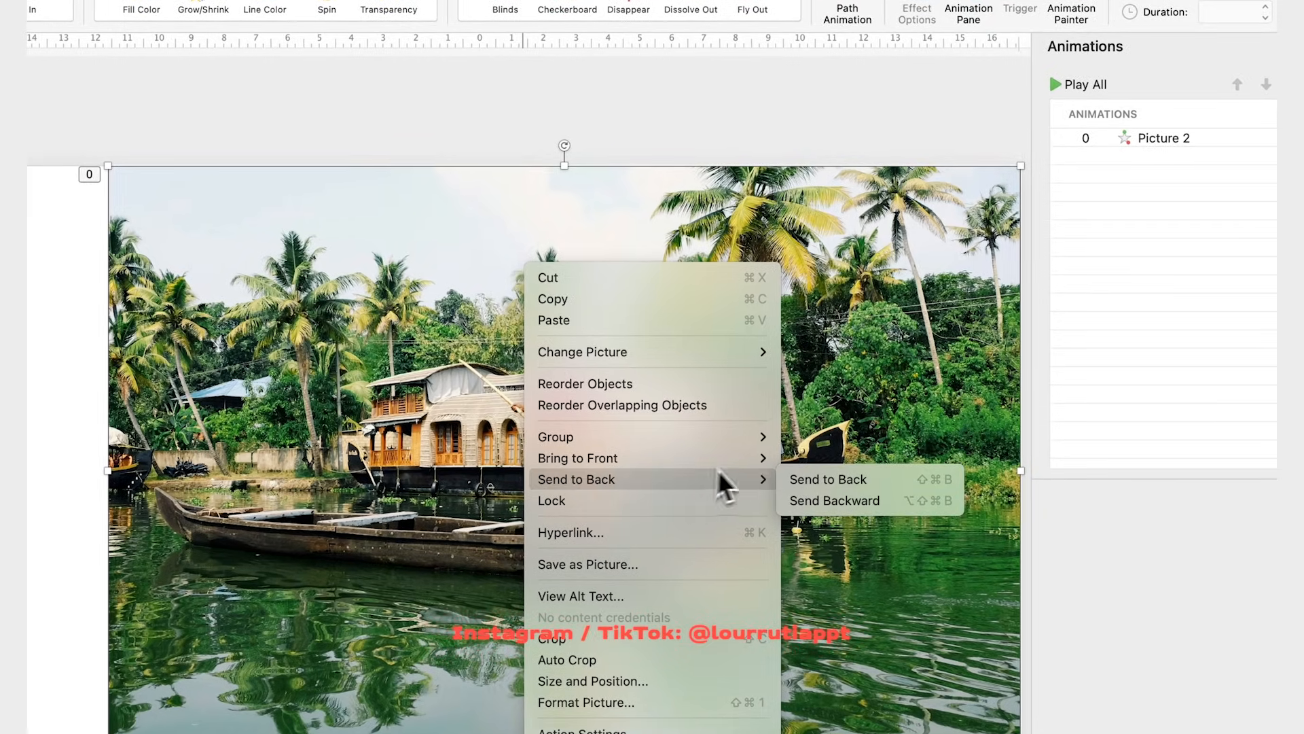
click(809, 475)
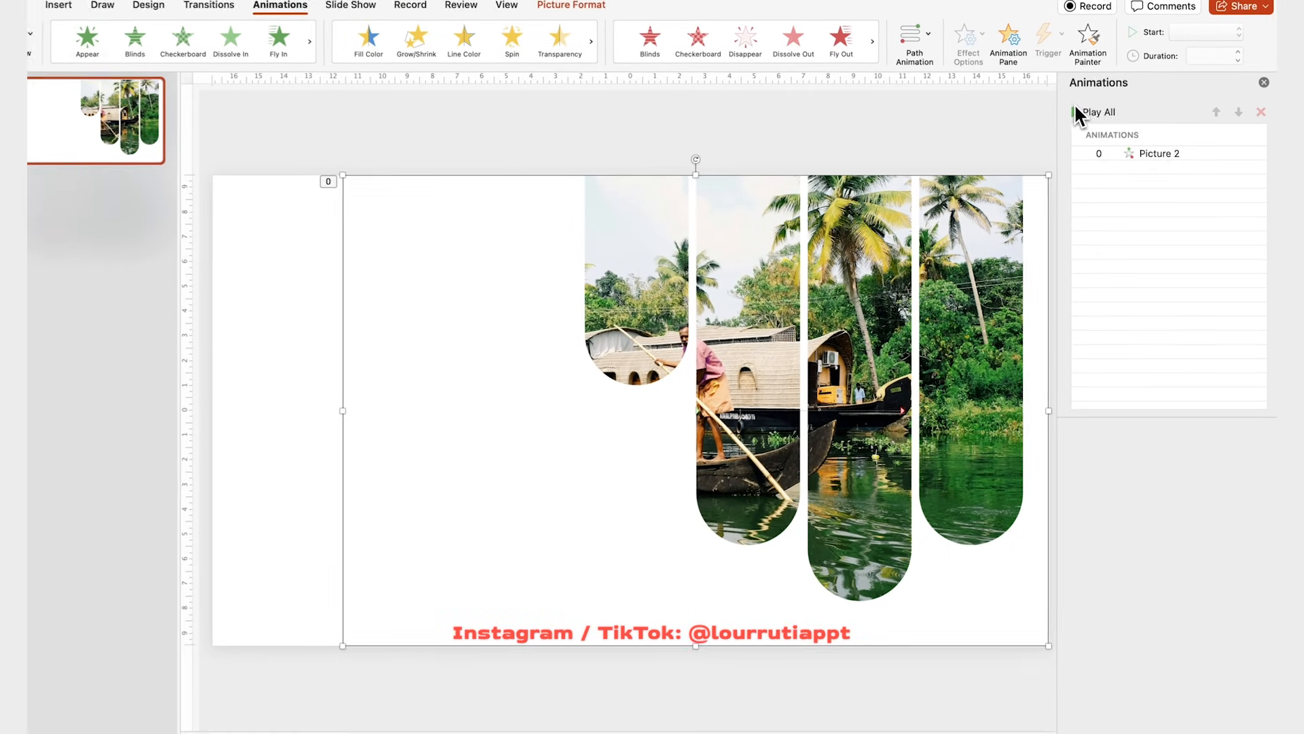
click(1056, 84)
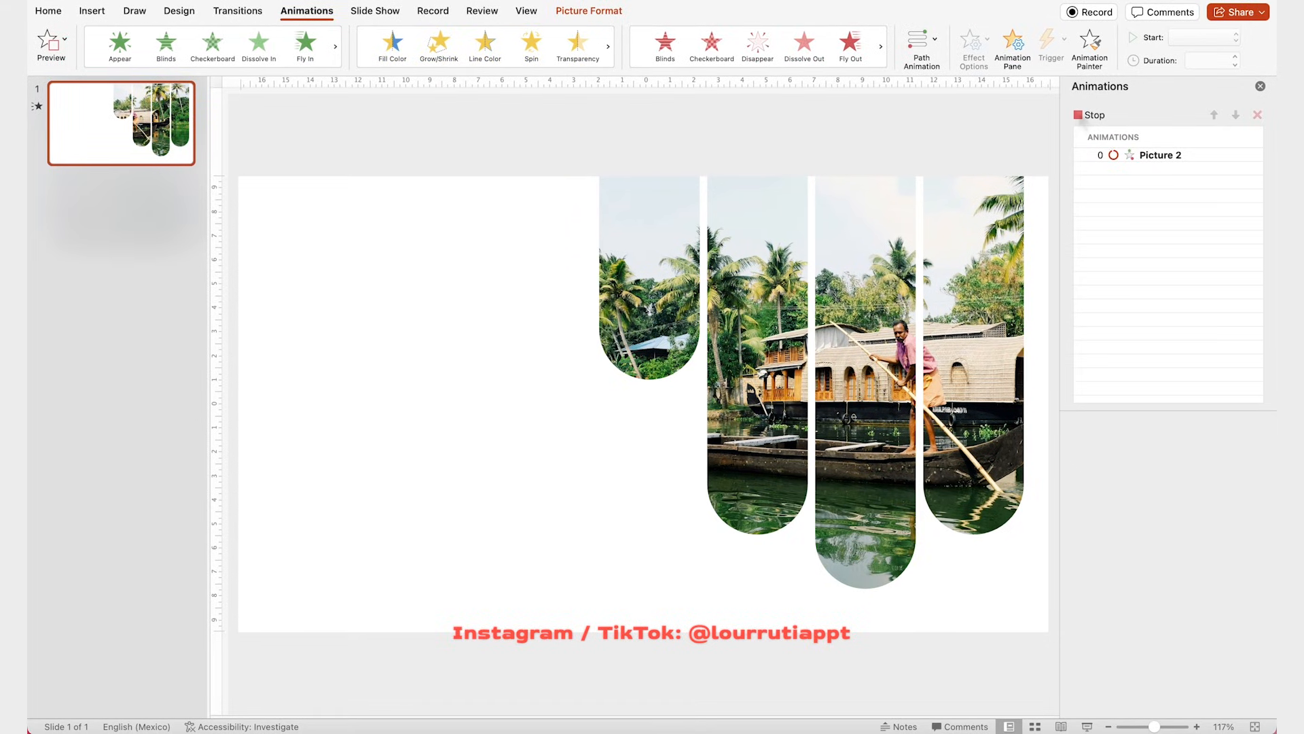
click(1079, 114)
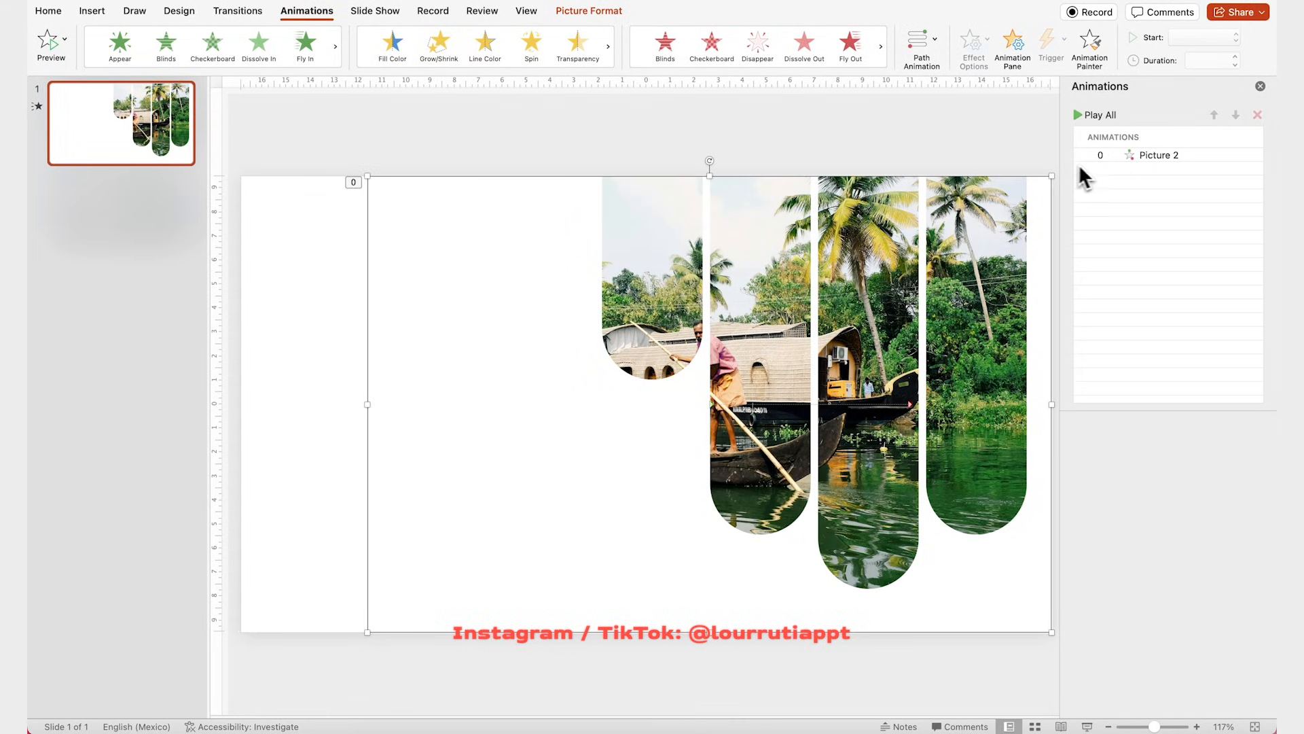
- Set the duration of the Picture 2 animation to 5 seconds (Very Slow) and play the animation
click(1141, 158)
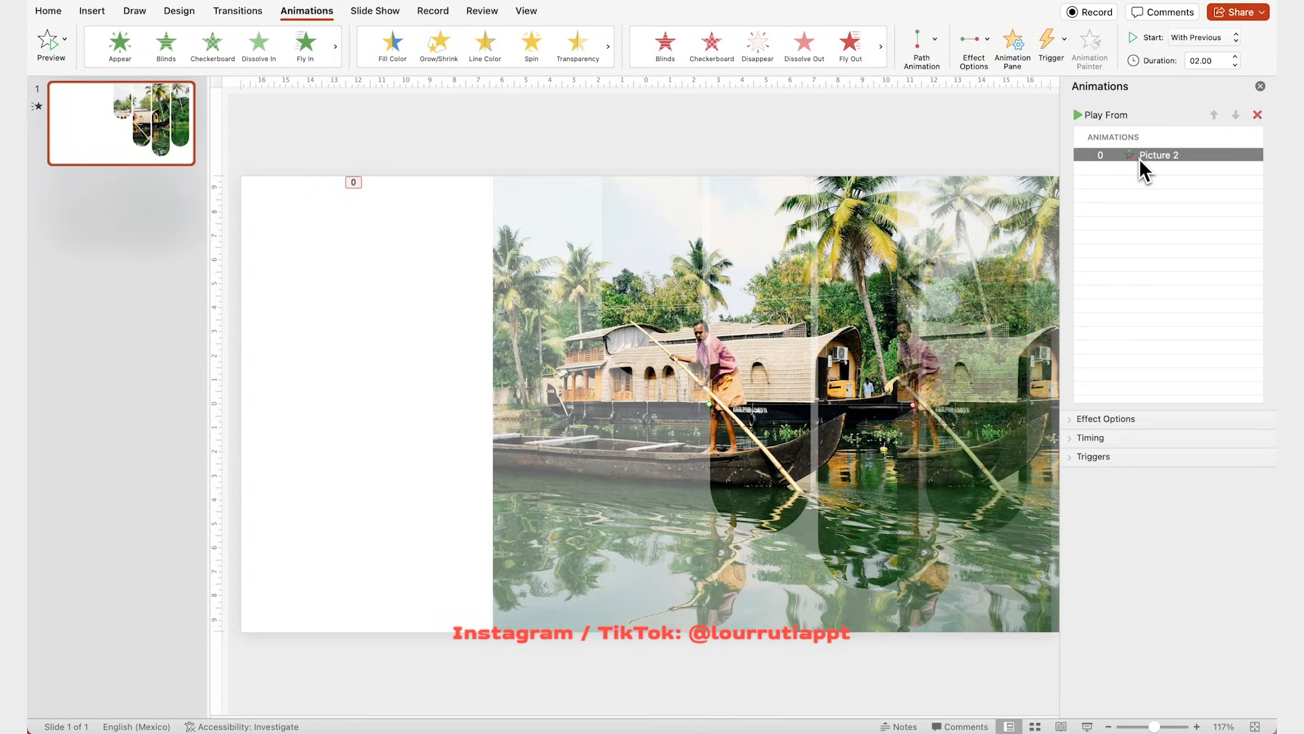
click(1093, 438)
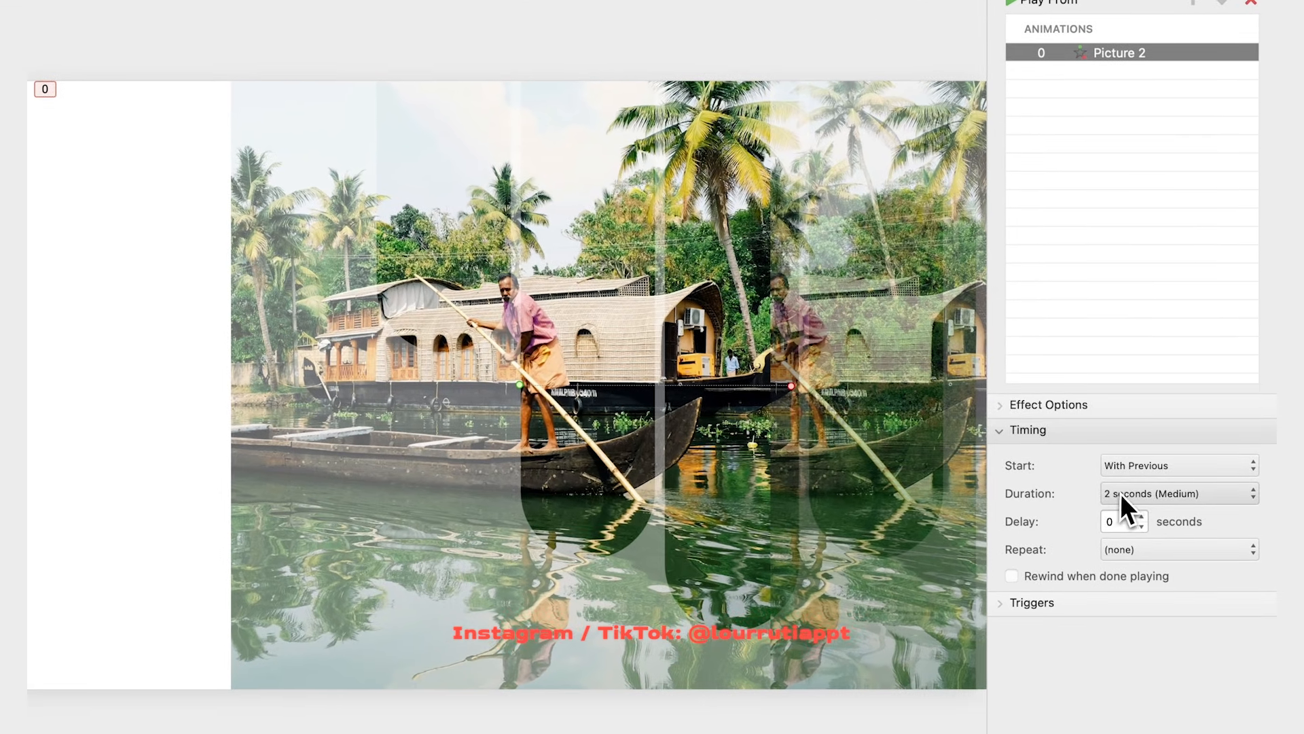
click(1119, 493)
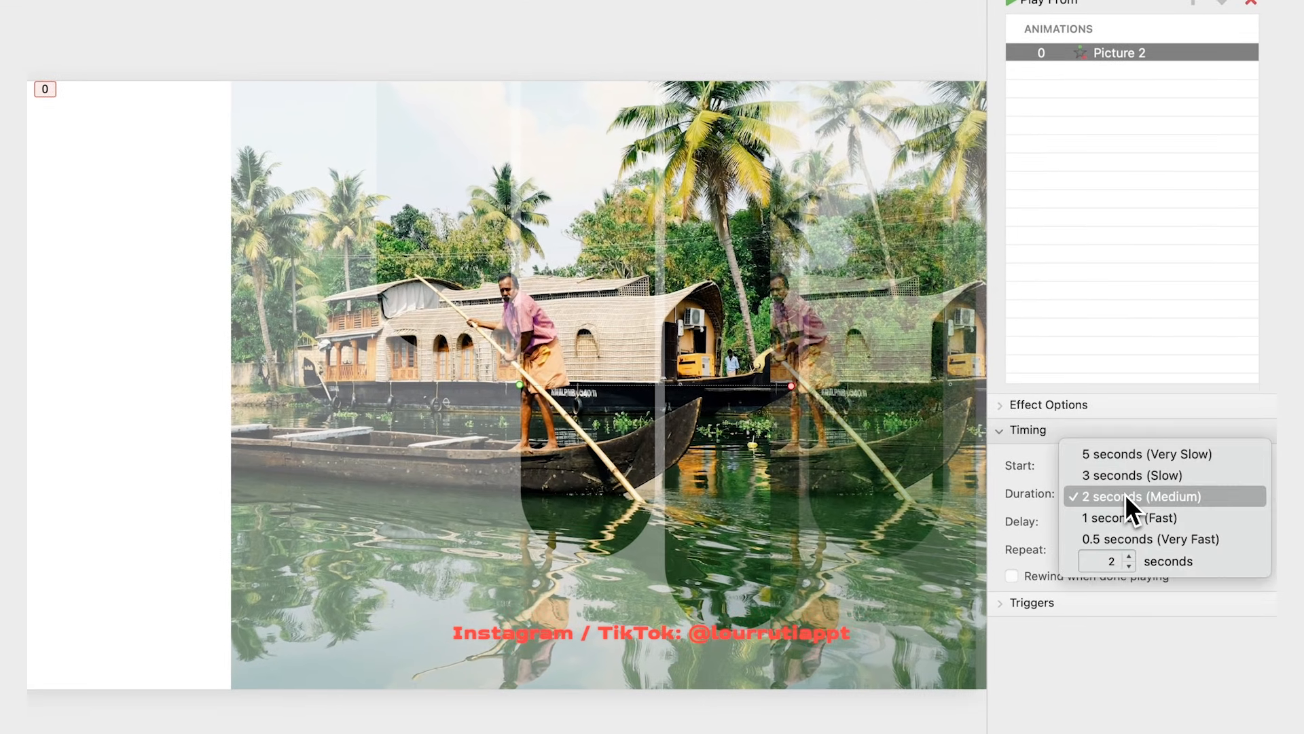
click(1119, 458)
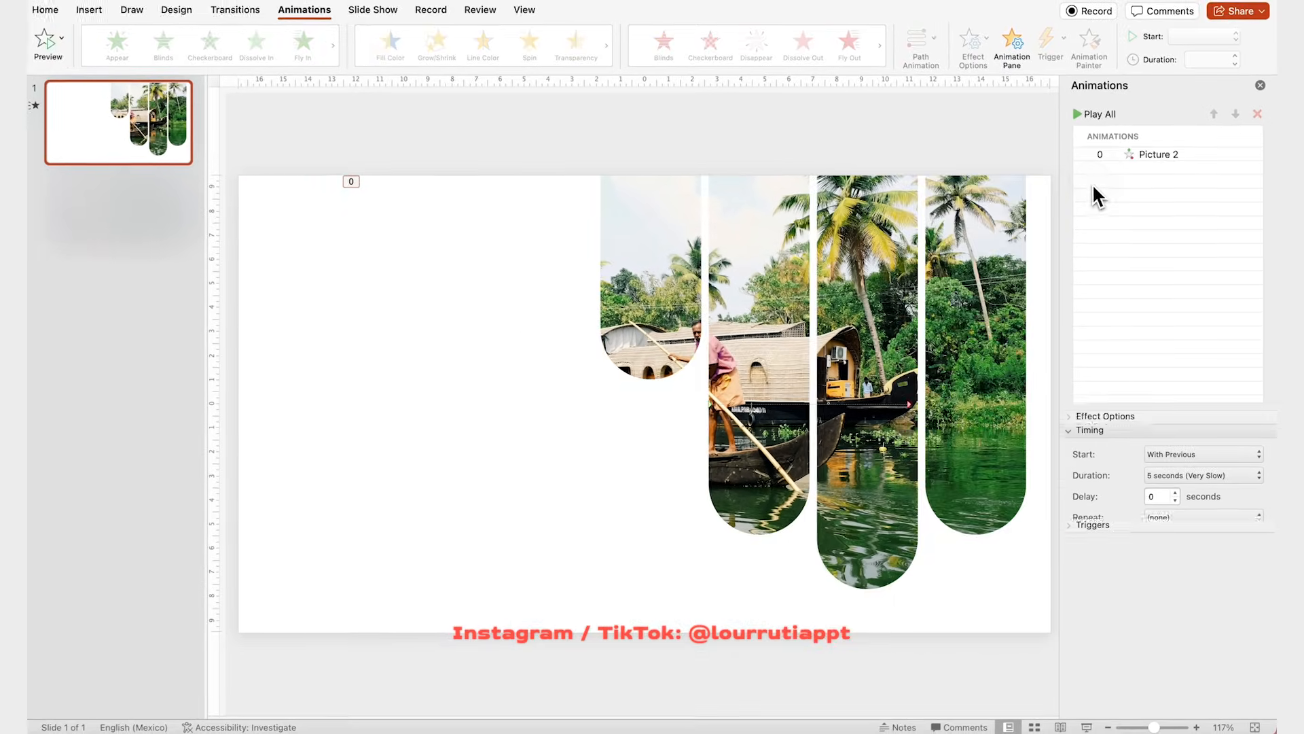
click(1079, 113)
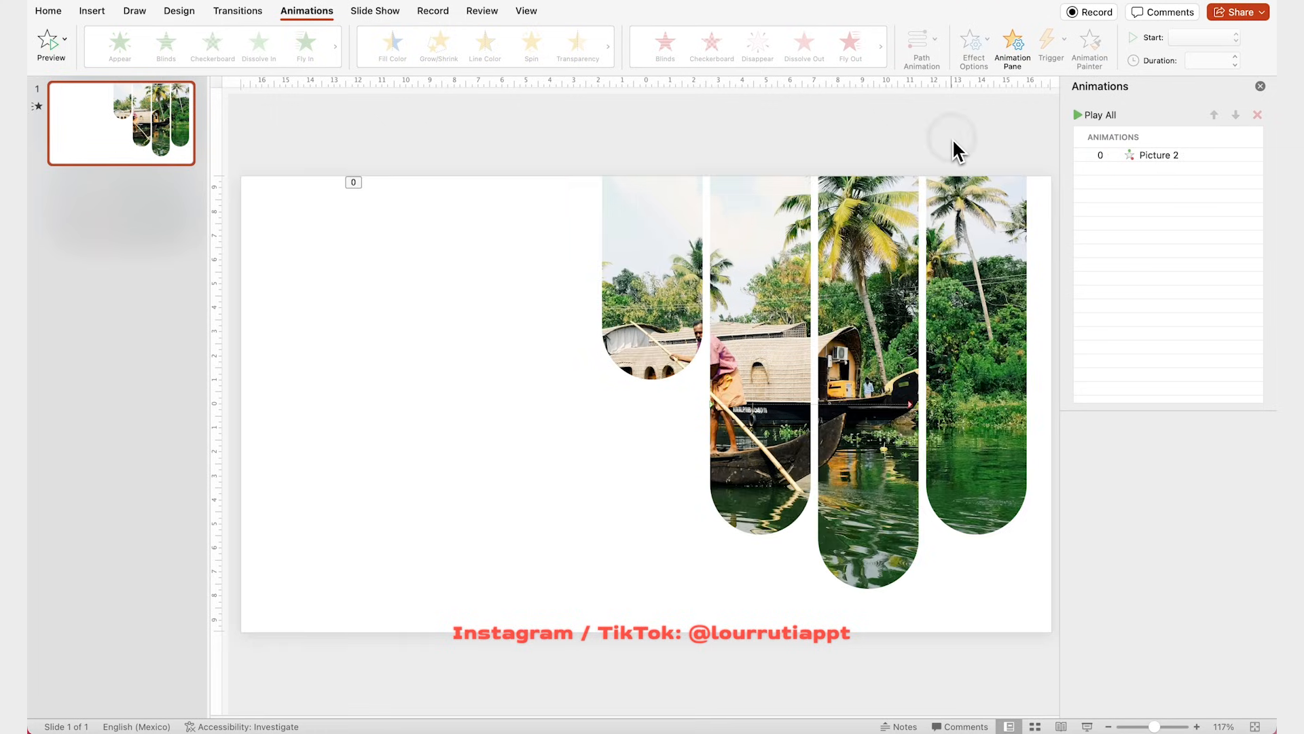
- Close the Animation Pane and paste the round Indian flag, the India title and the descriptive paragraph onto the slide
click(1260, 86)
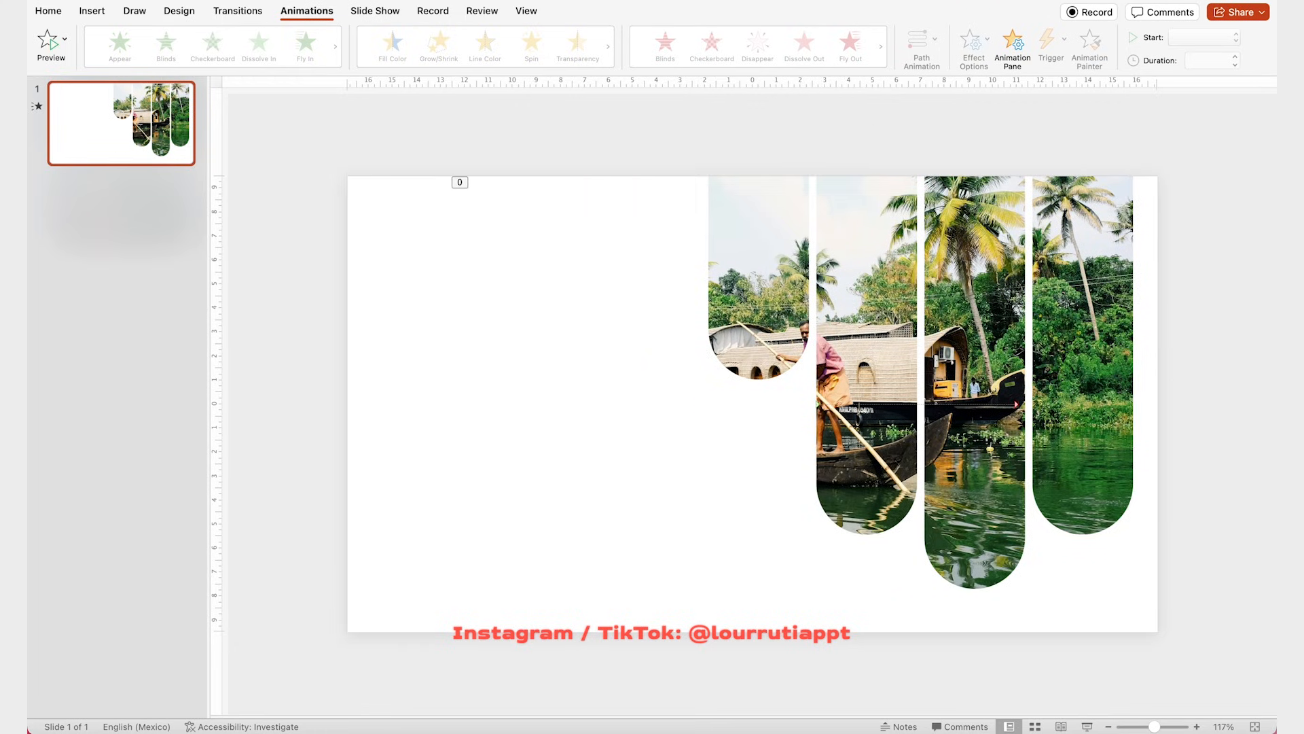
key(ctrl+v)
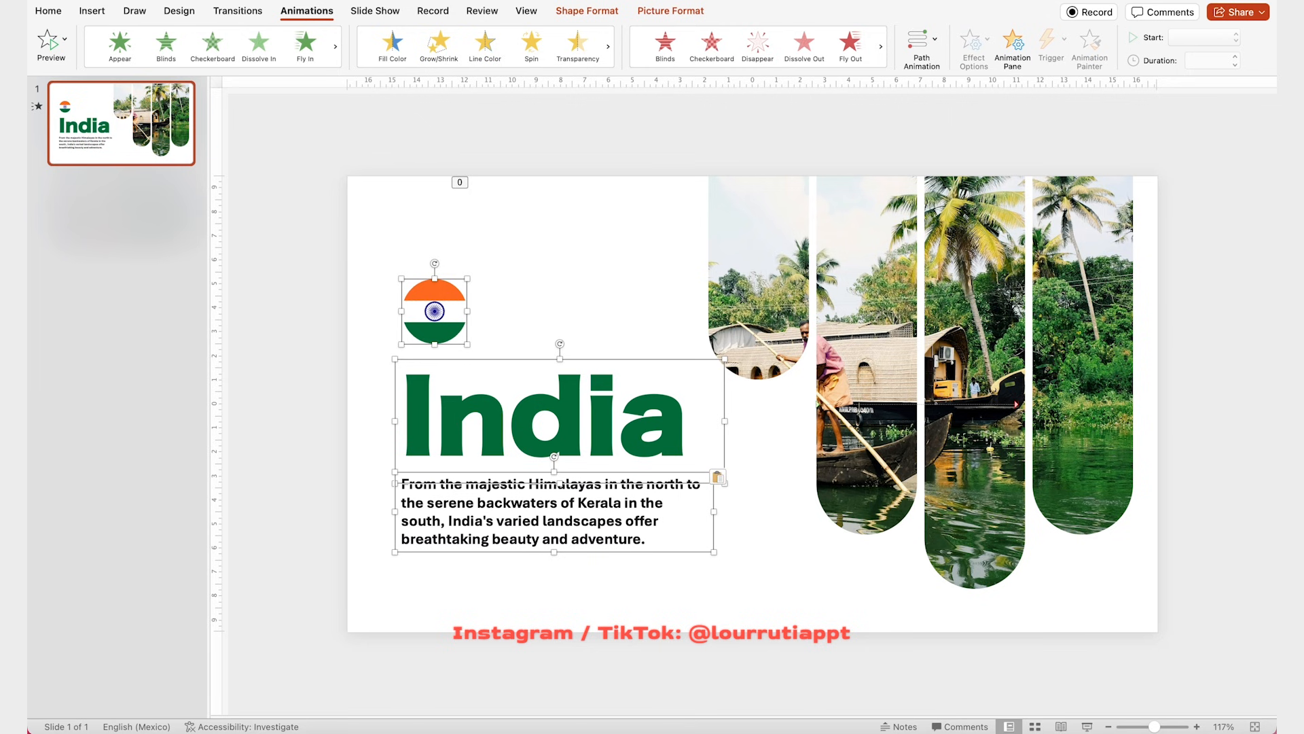
- Paste the pyramids photo onto the blank slide and enlarge it to cover the whole slide
click(263, 222)
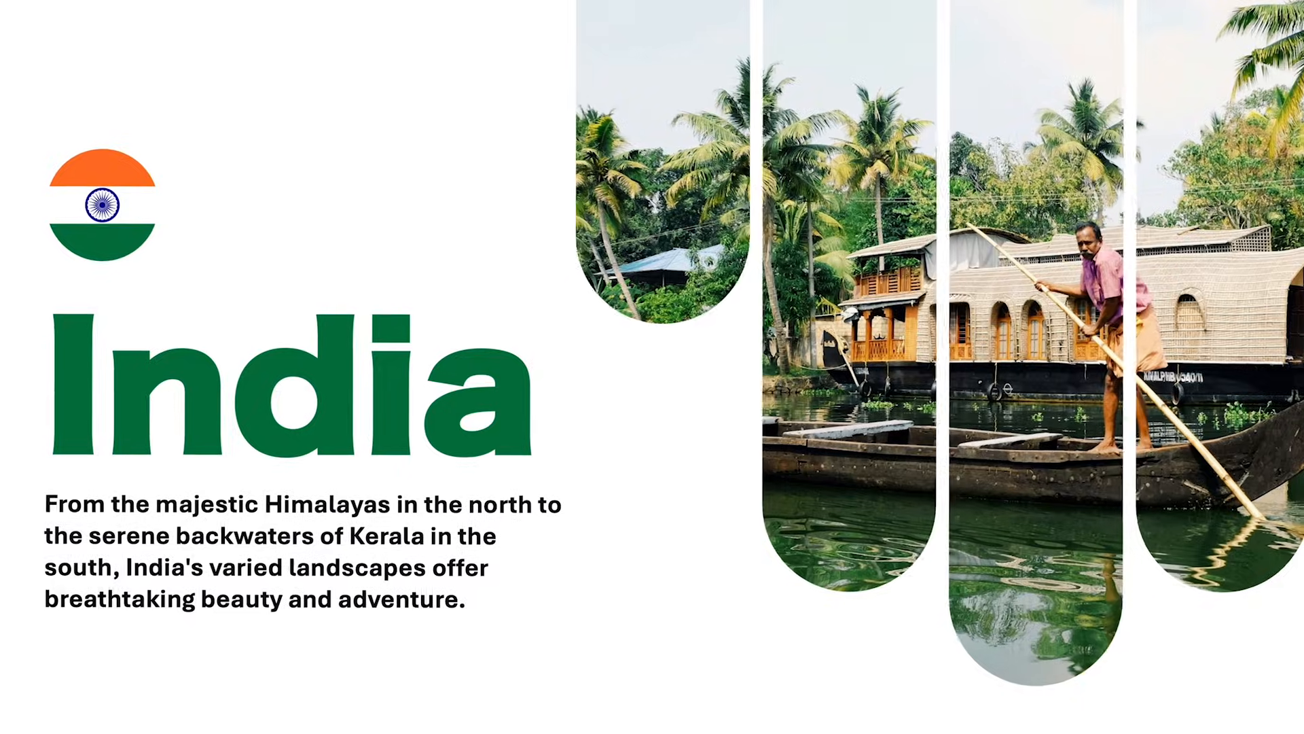
key(super+v)
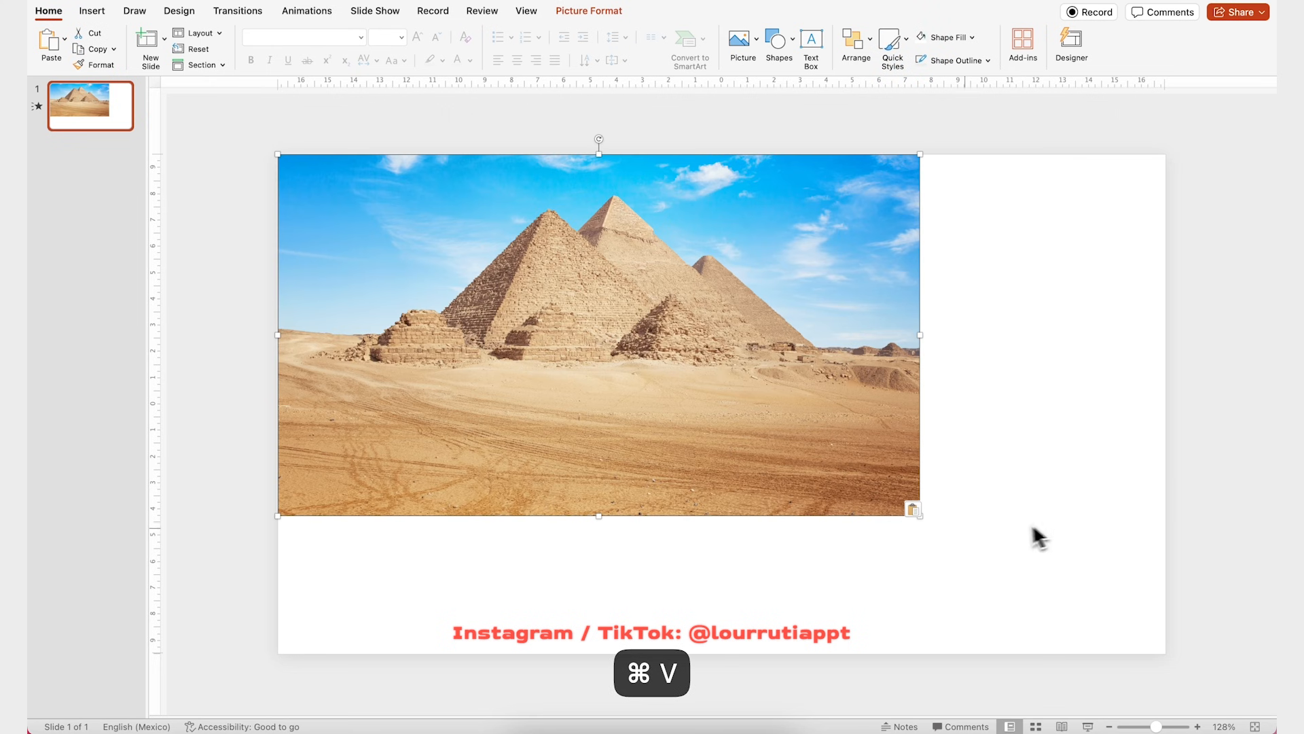
drag(920, 516, 1169, 644)
click(1230, 590)
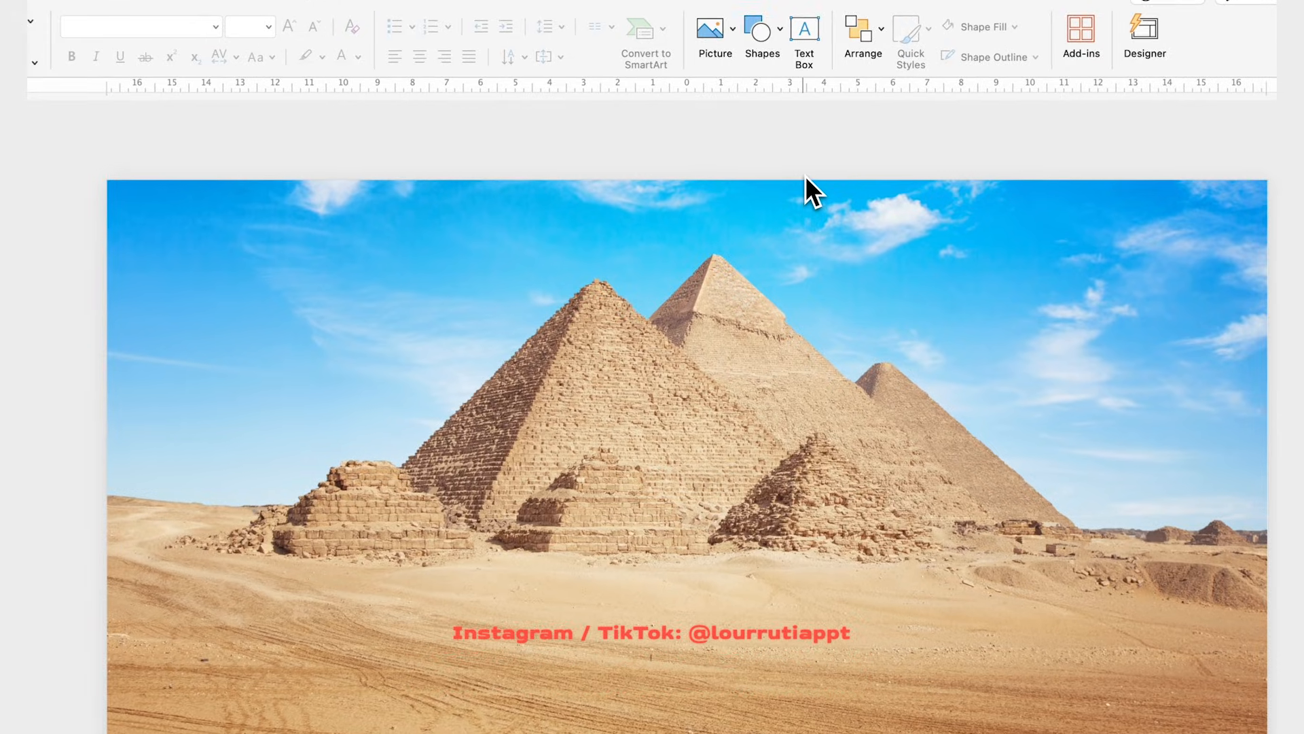
- Draw a rectangle across the lower half of the pyramids photo, about 33.86 cm wide and 9.53 cm high
click(759, 31)
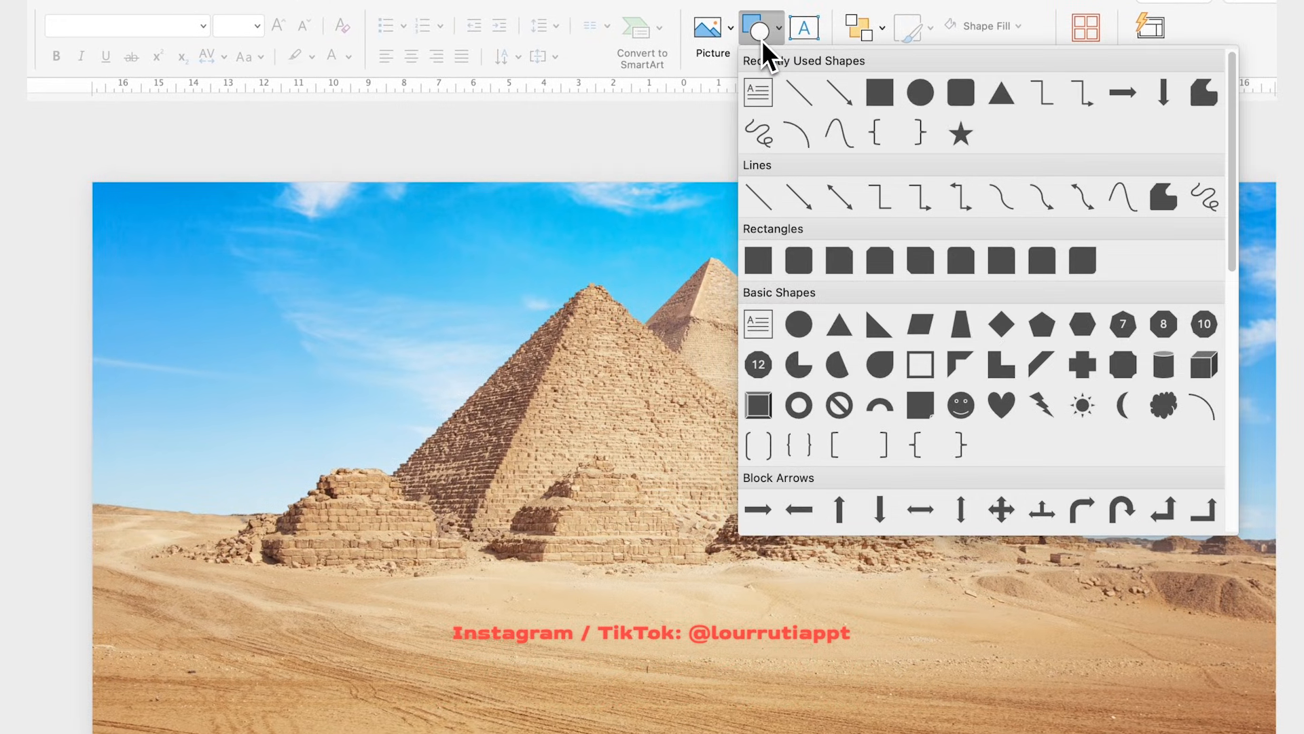
click(887, 96)
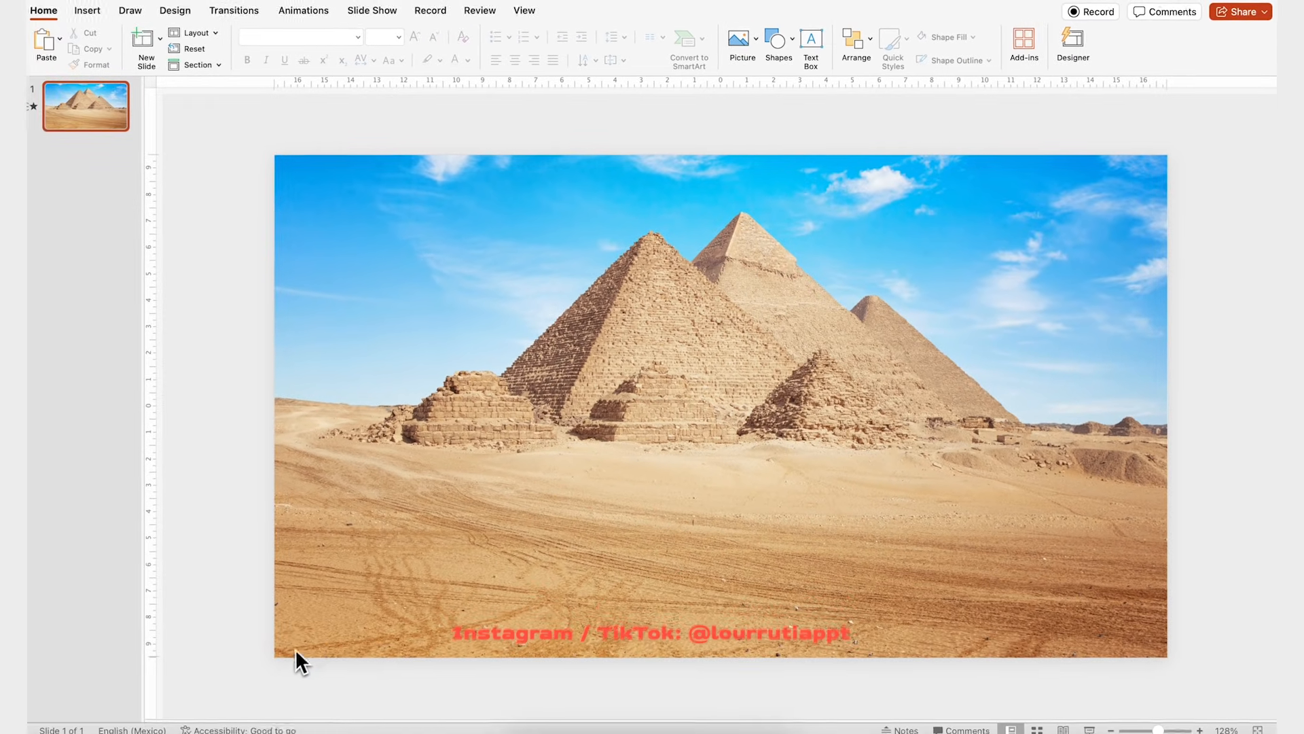
mouse_move(279, 656)
mouse_down()
mouse_move(1132, 398)
mouse_move(1178, 409)
mouse_up()
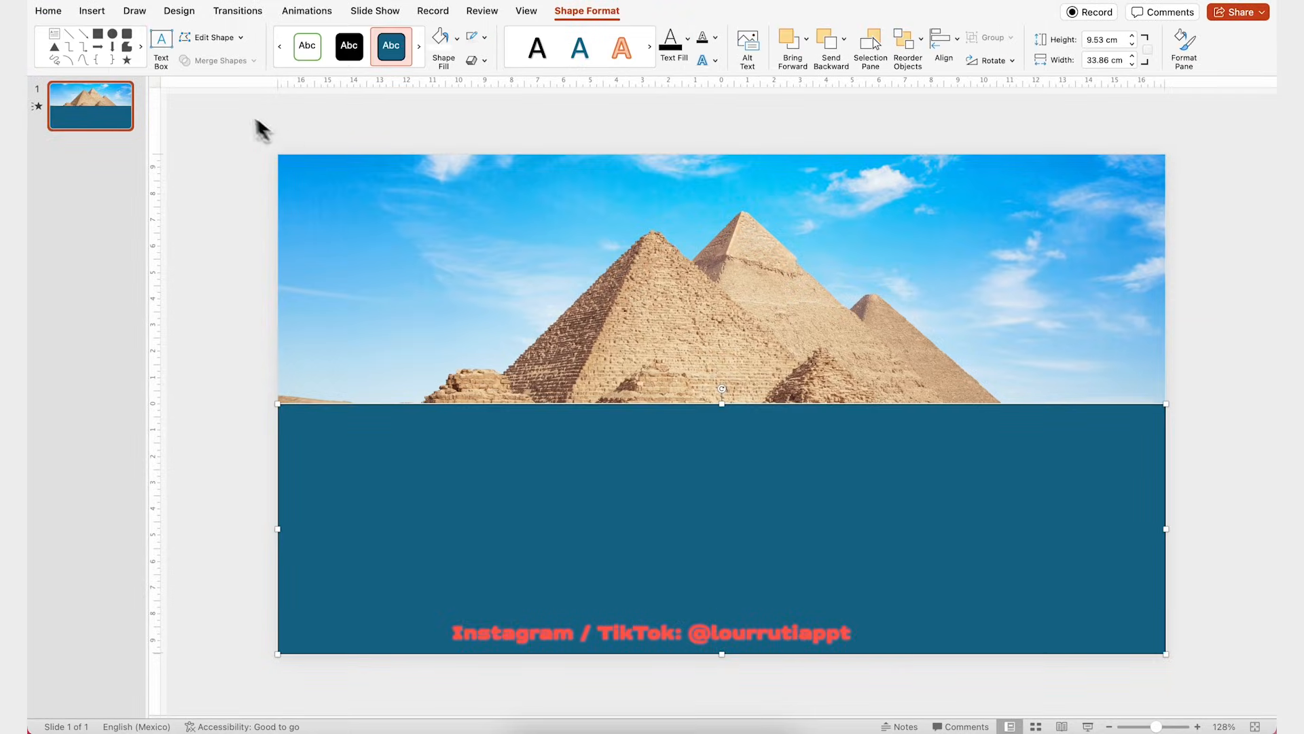
- Add a text box on the left part of the blue rectangle and set its font to Anton
click(97, 13)
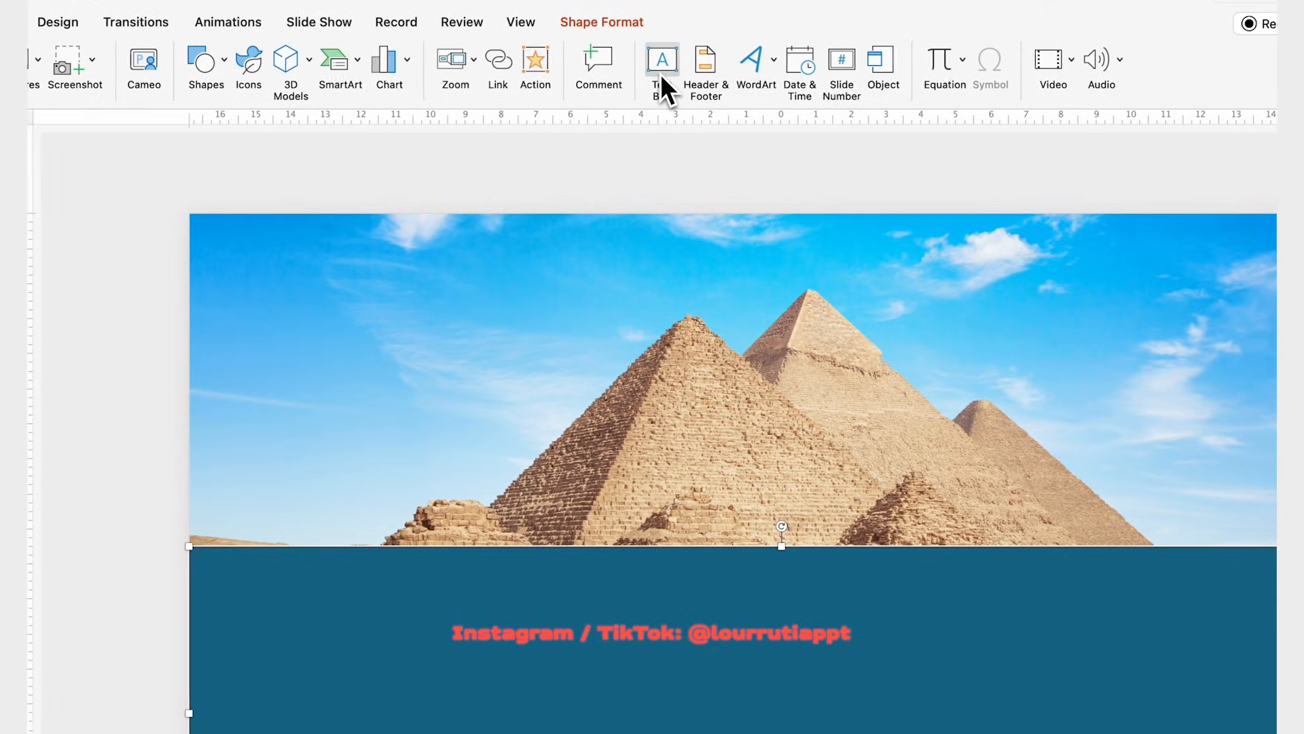
click(813, 65)
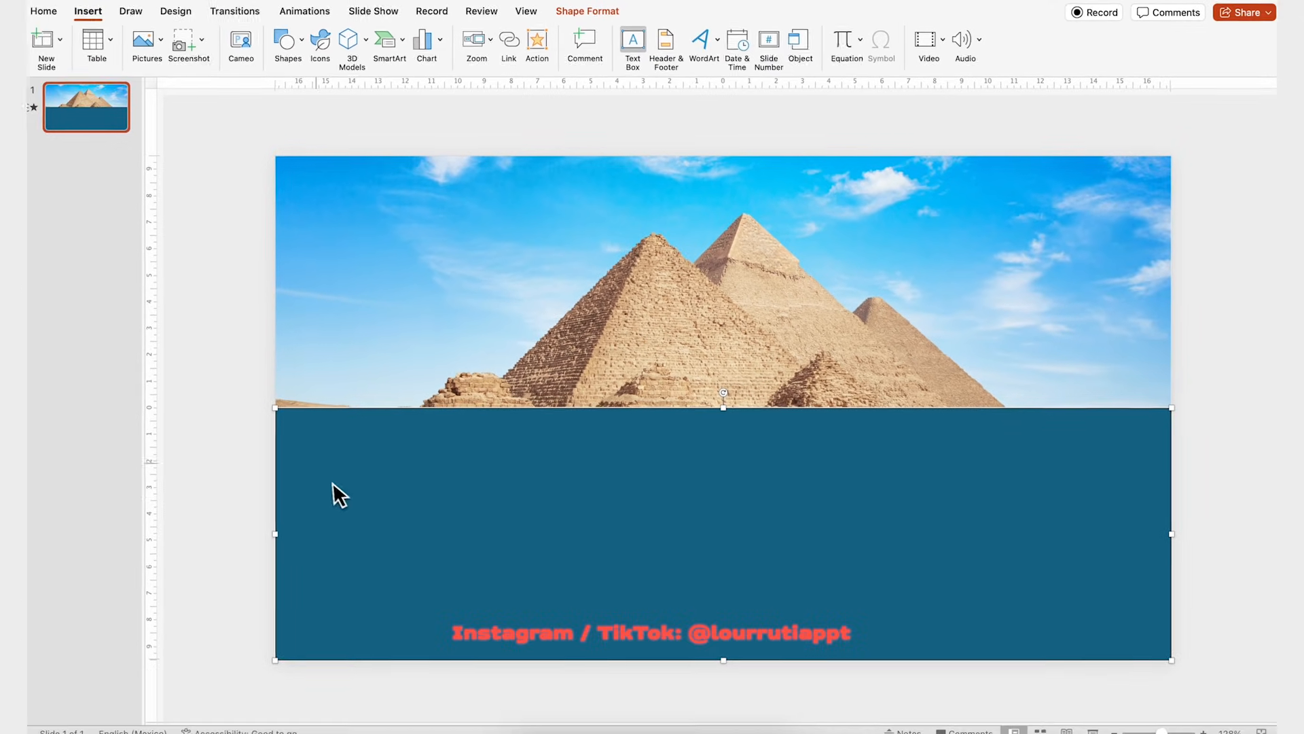
drag(300, 491, 737, 686)
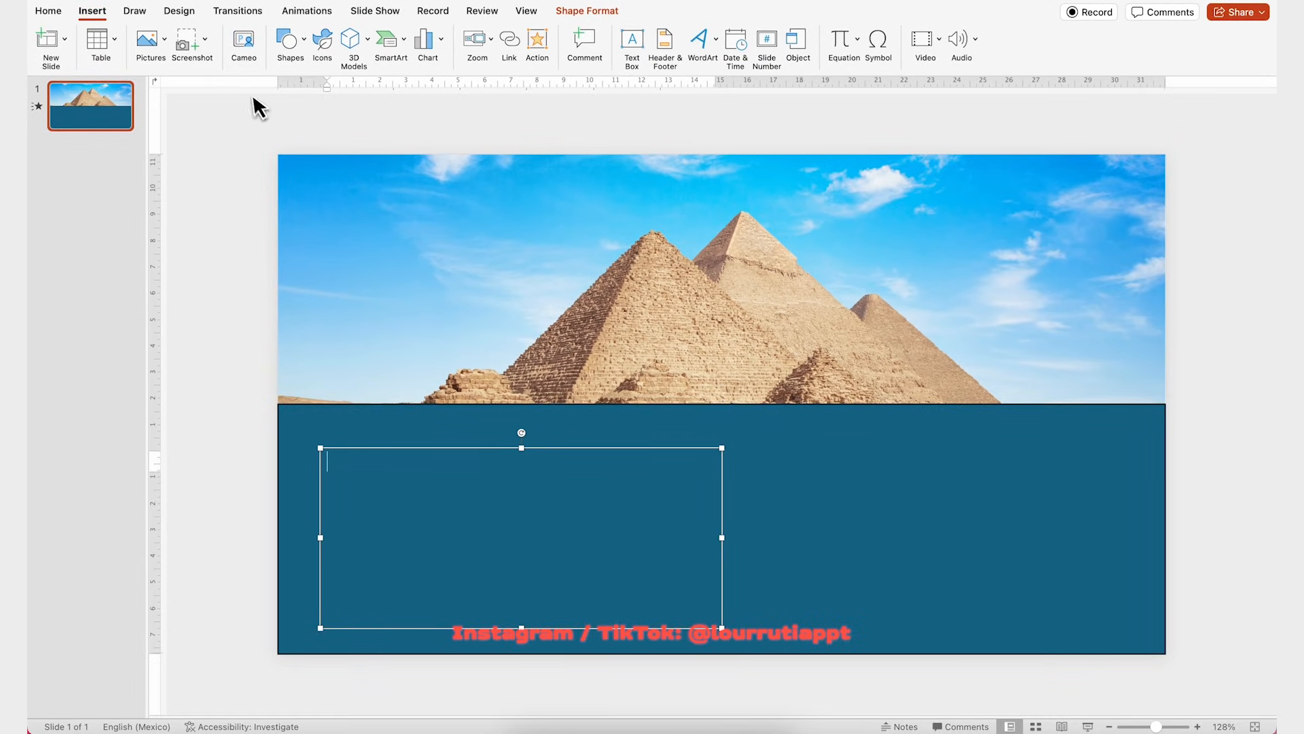
click(59, 19)
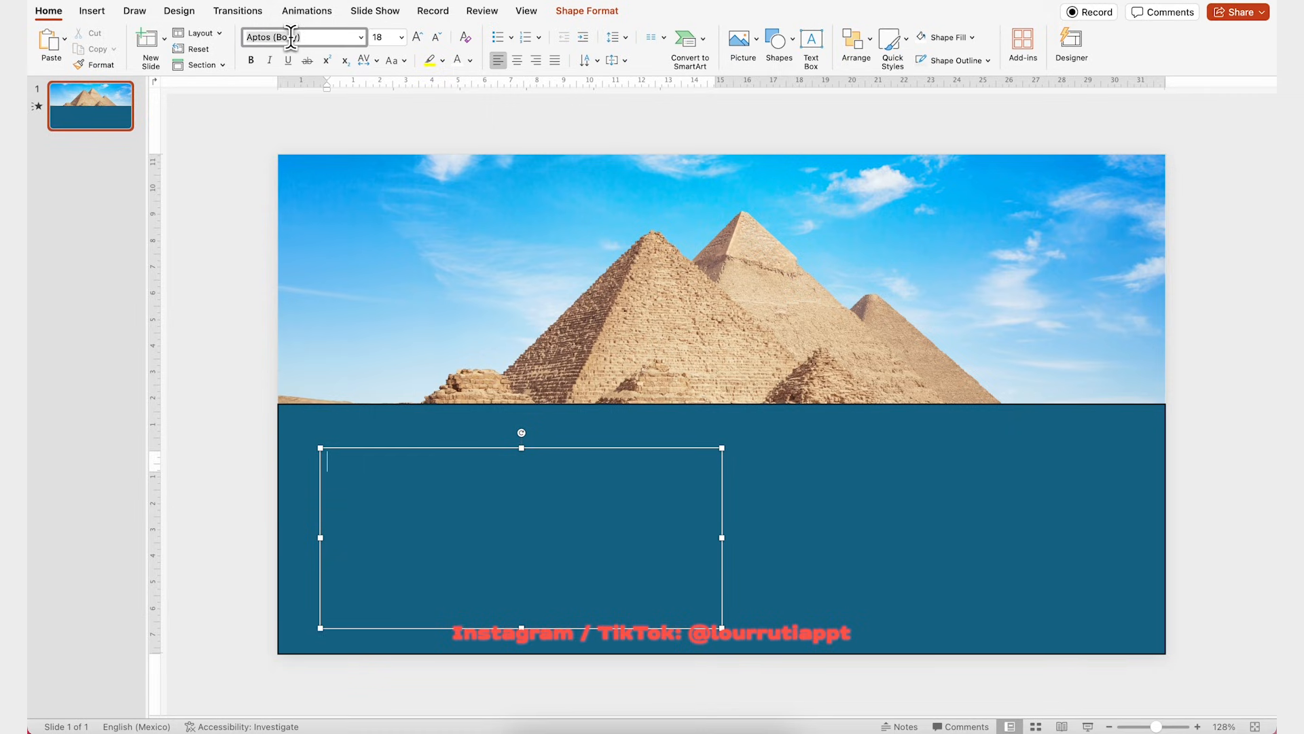
text(Anton)
key(Return)
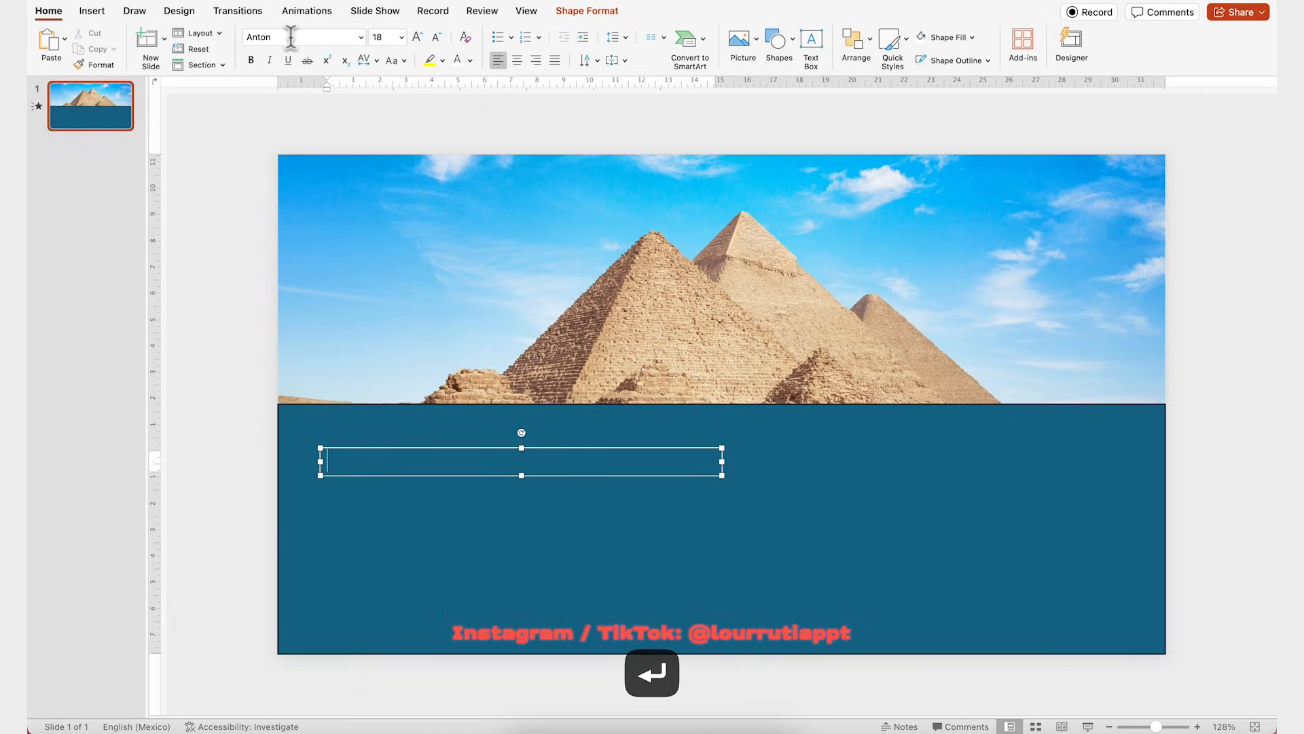
- Set the text box's font size to 138 and enter the title EGYPT
click(417, 40)
click(419, 40)
click(419, 39)
click(419, 39)
click(417, 37)
click(418, 37)
click(418, 38)
click(418, 38)
click(417, 38)
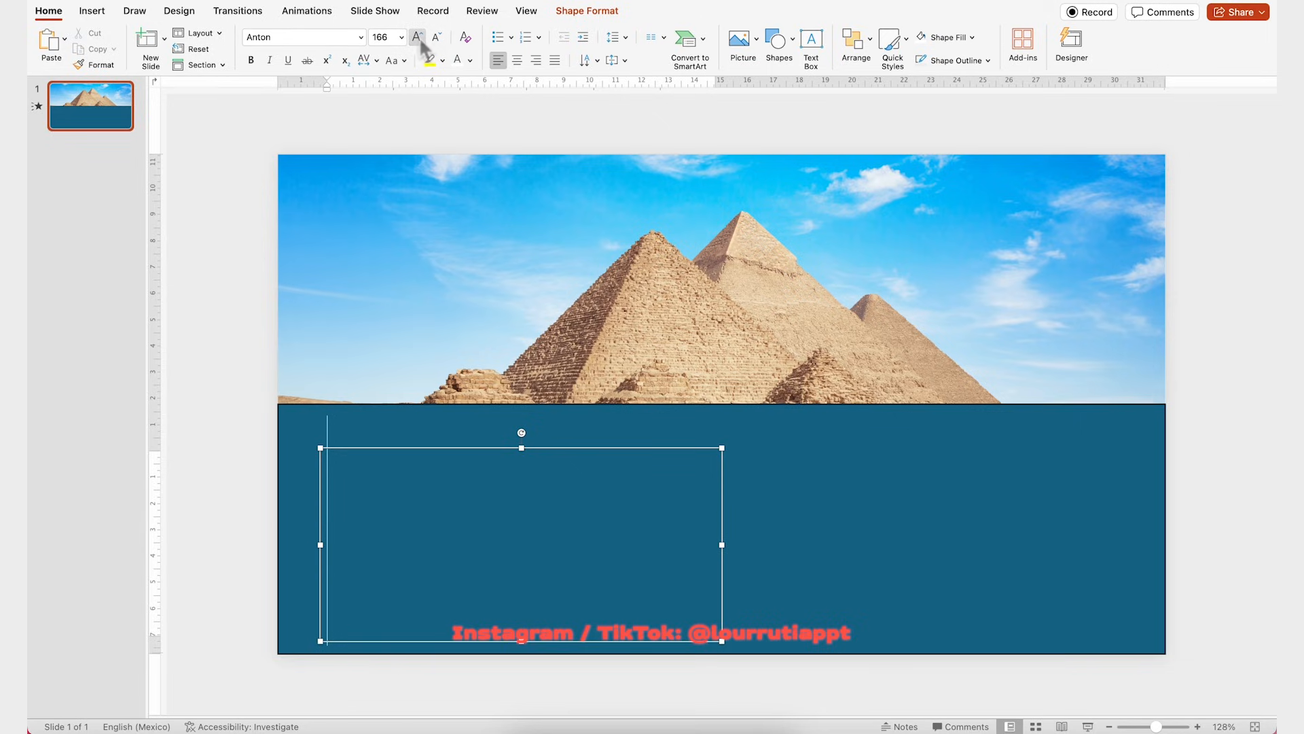
click(436, 37)
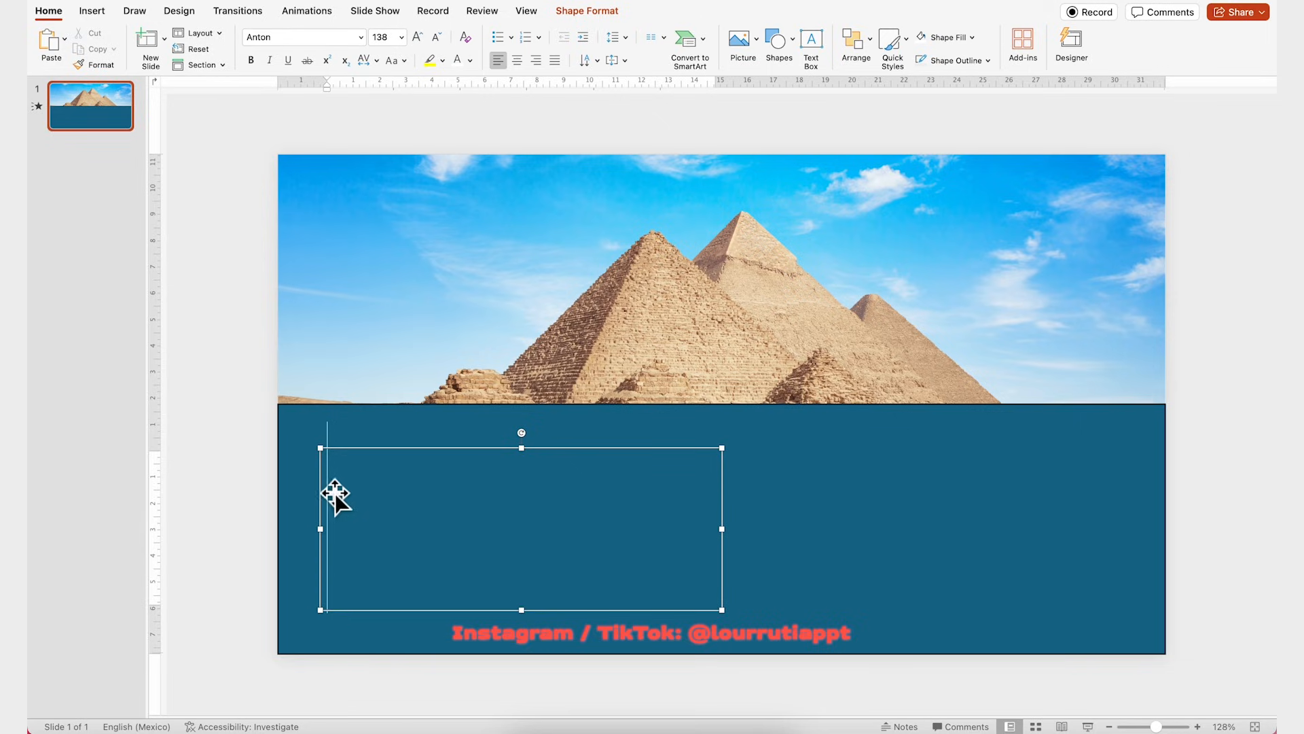
text(EGYPT)
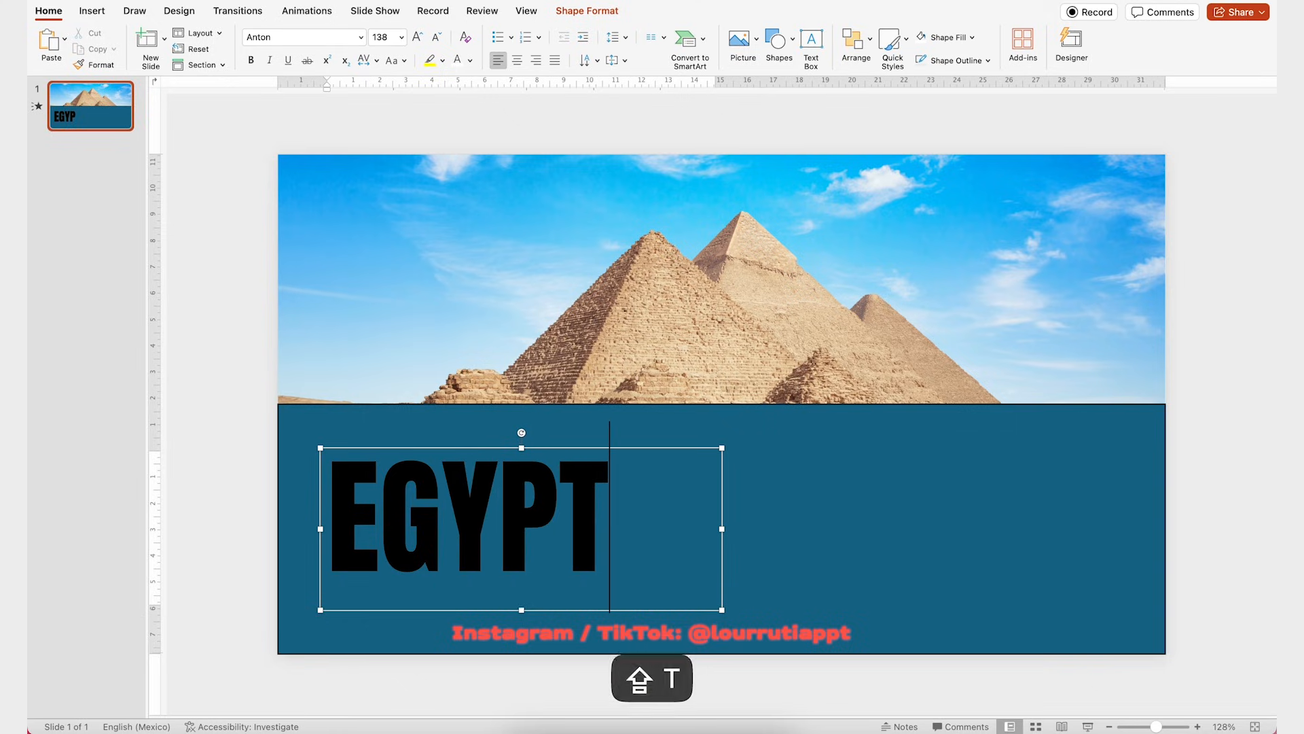
- Enlarge the EGYPT text to font size 199 and deselect it
key(super+shift+a)
click(418, 38)
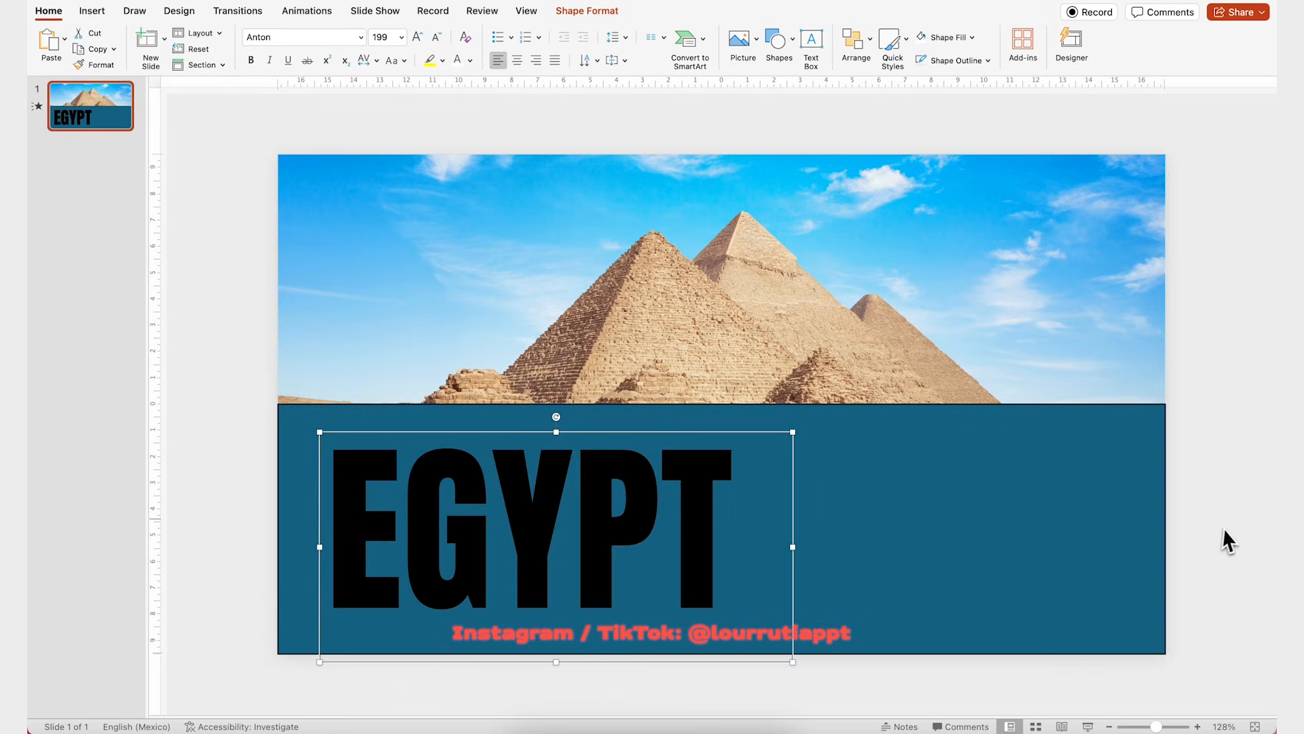
click(1231, 535)
- Subtract the EGYPT text from the blue rectangle with Merge Shapes so the photo shows through the letters
click(878, 475)
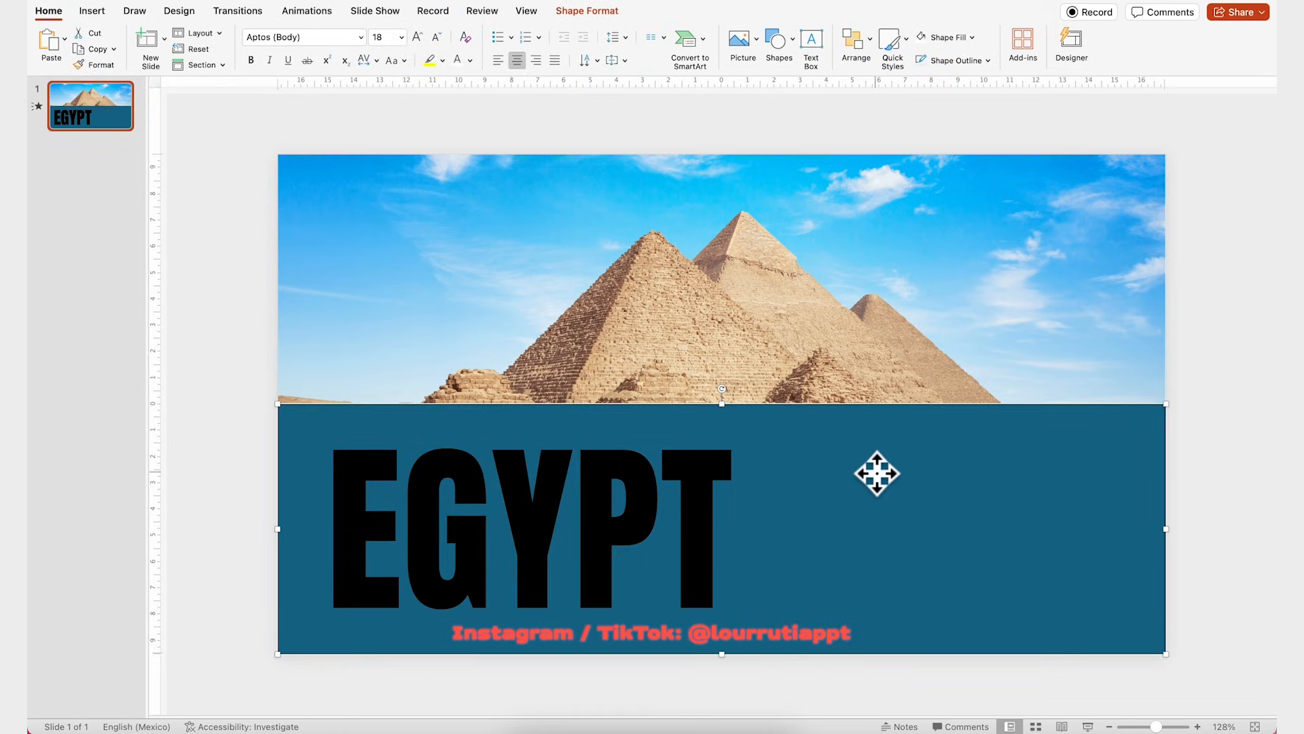
click(688, 489)
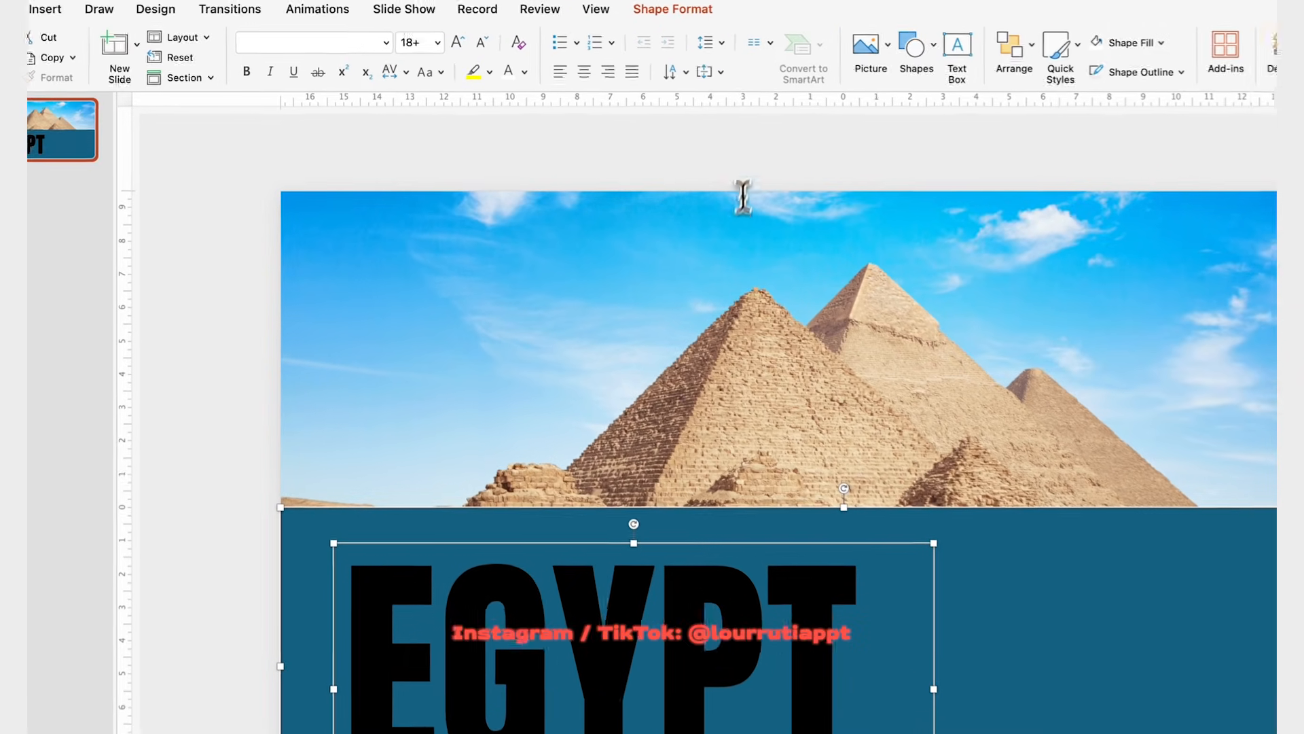
click(597, 10)
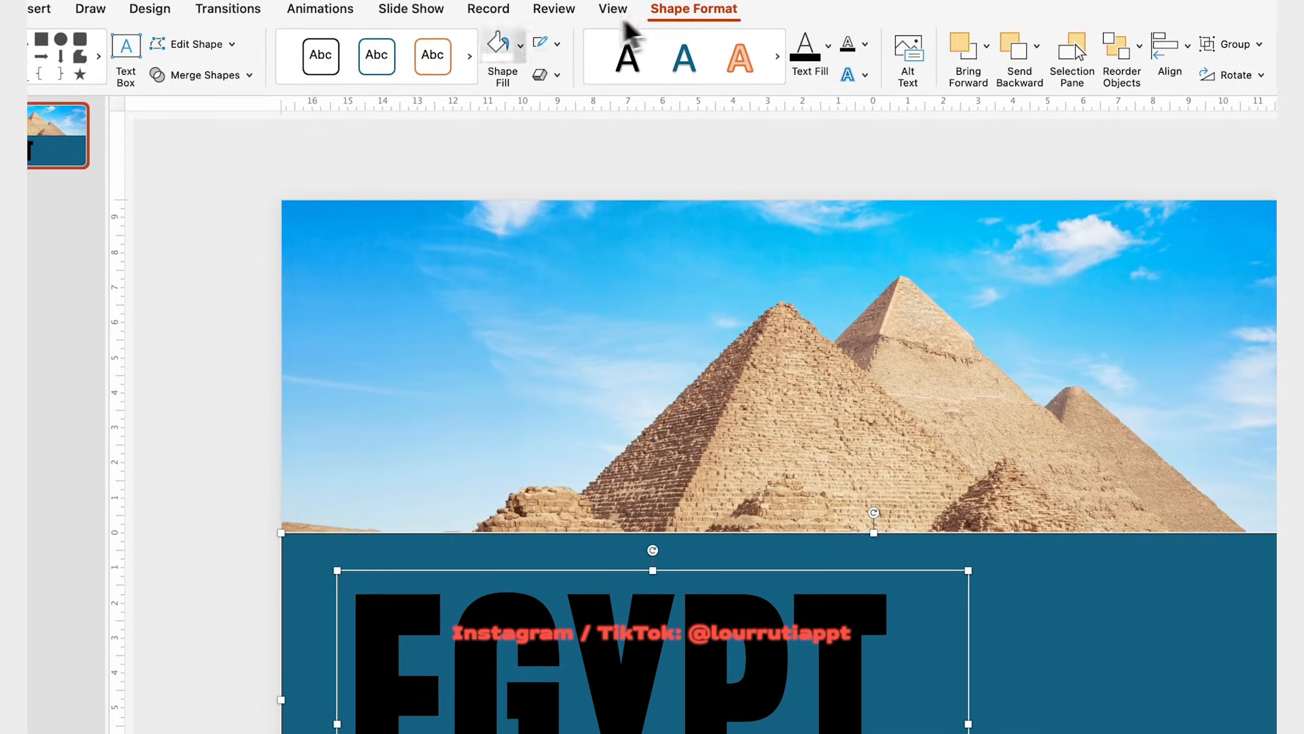
click(243, 74)
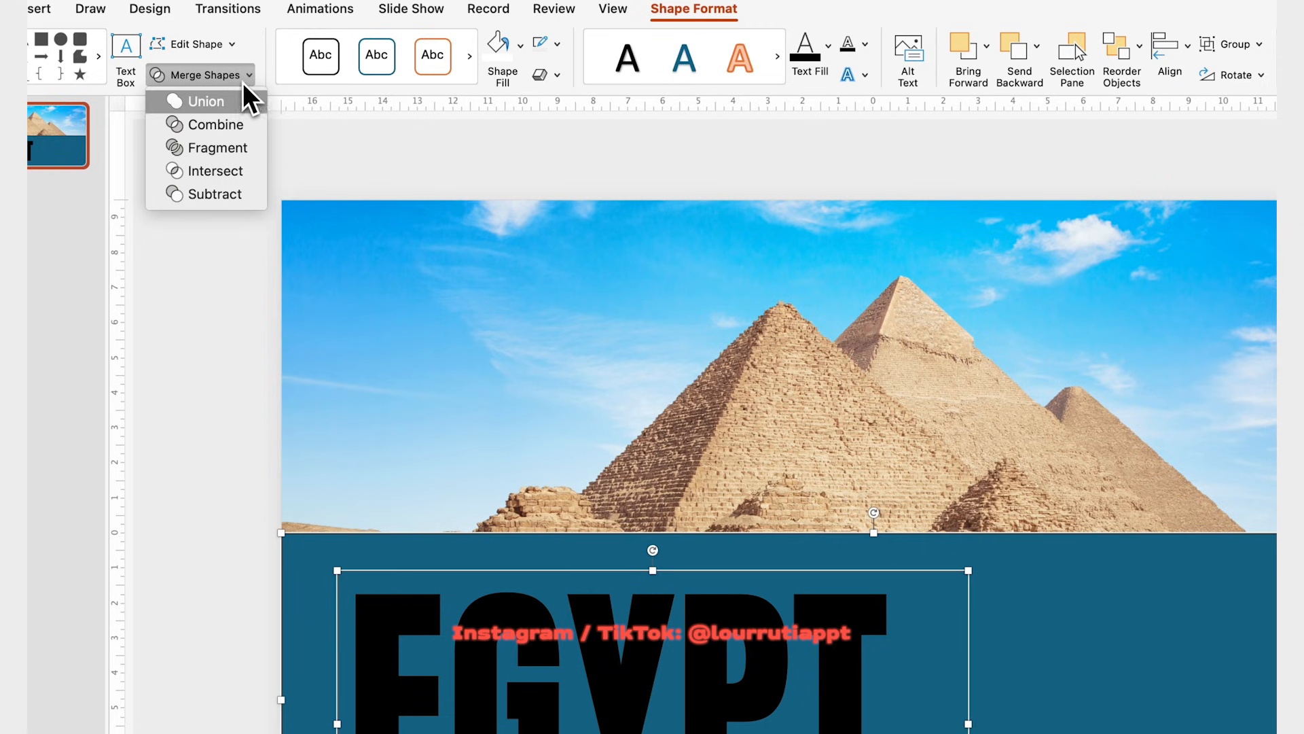
click(231, 193)
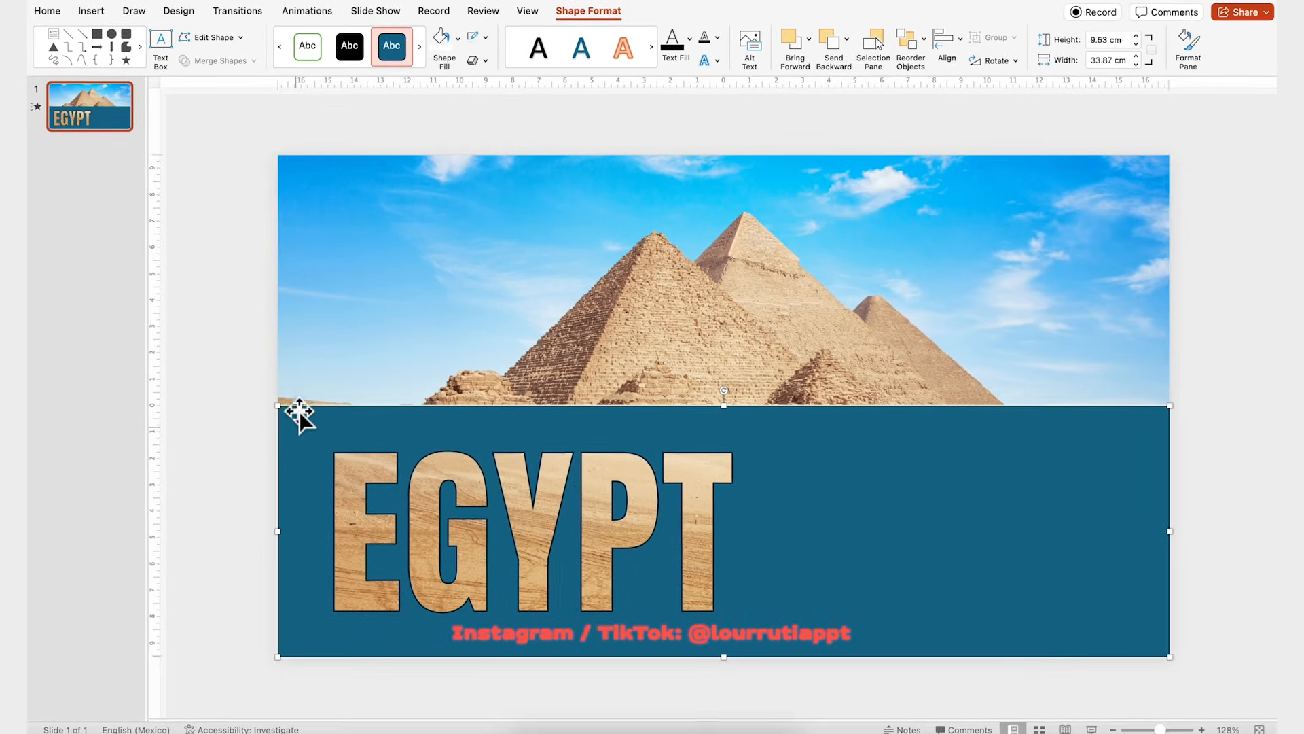
- Remove the outline of the EGYPT cut-out rectangle by setting its line to No line
right_click(297, 428)
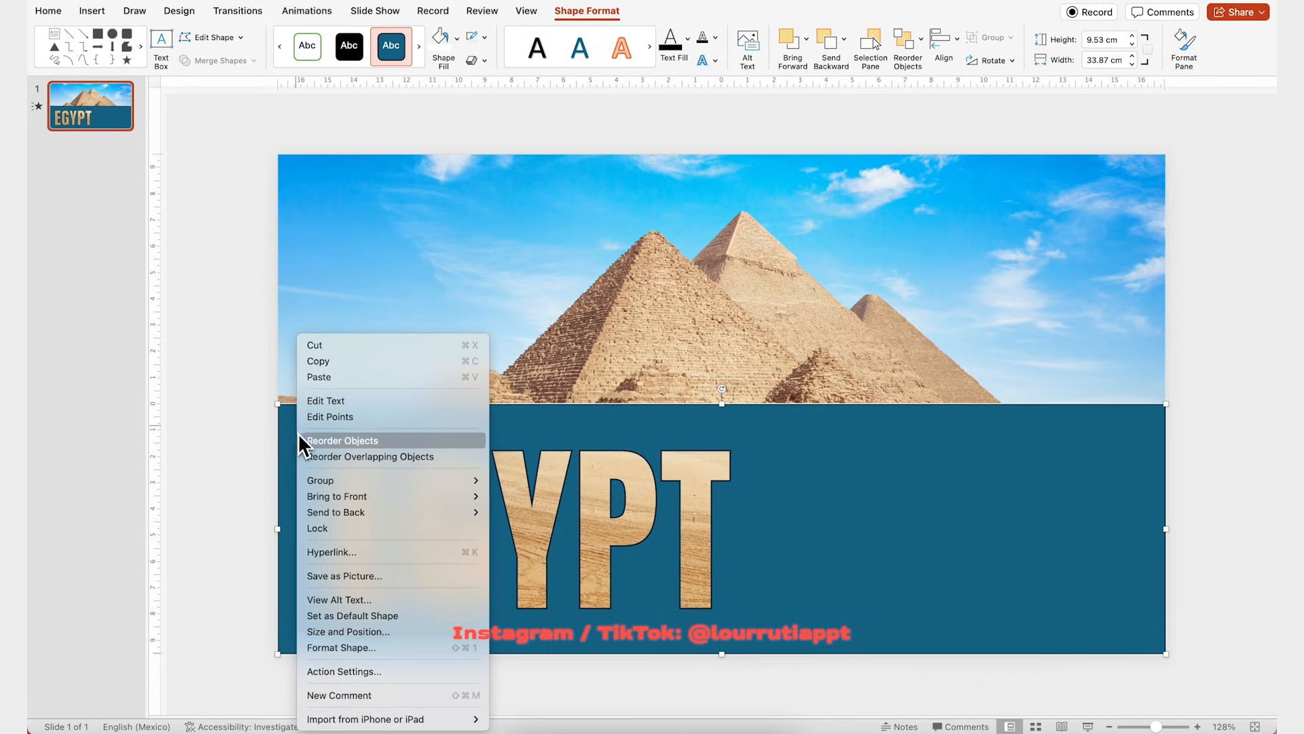
click(364, 648)
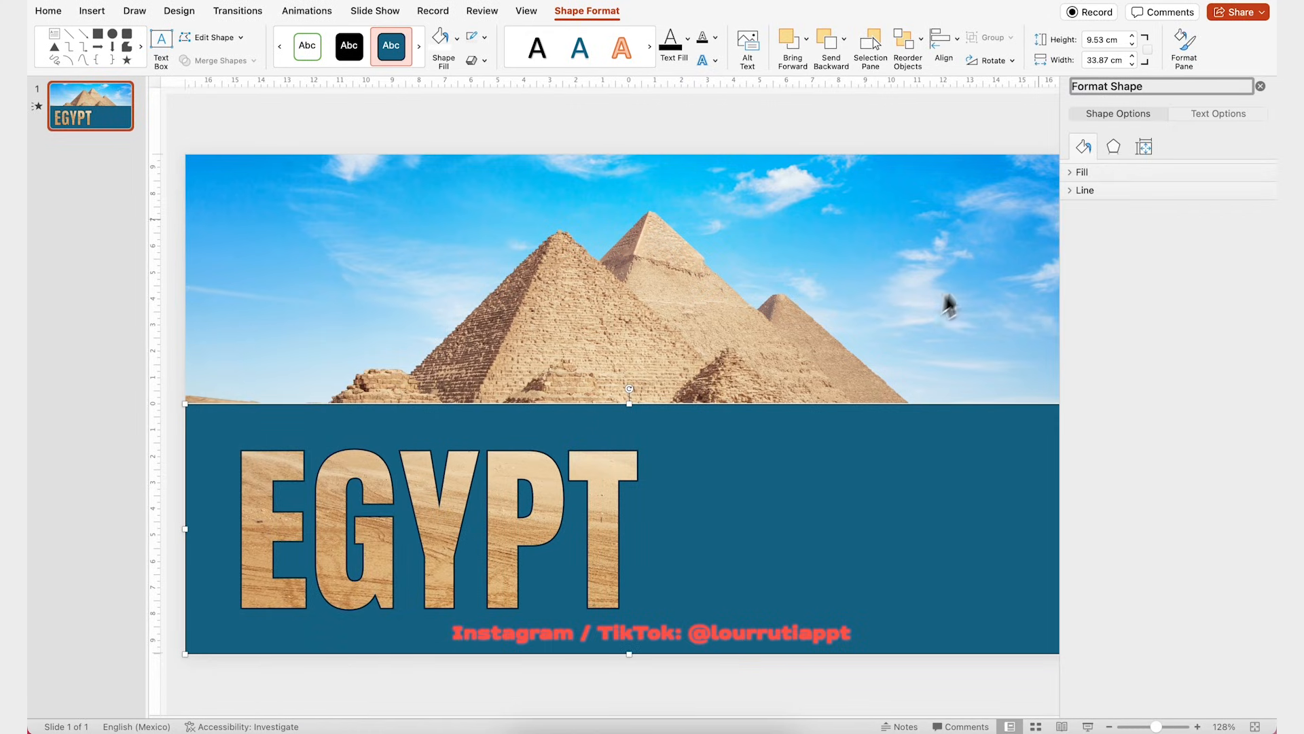
click(1066, 194)
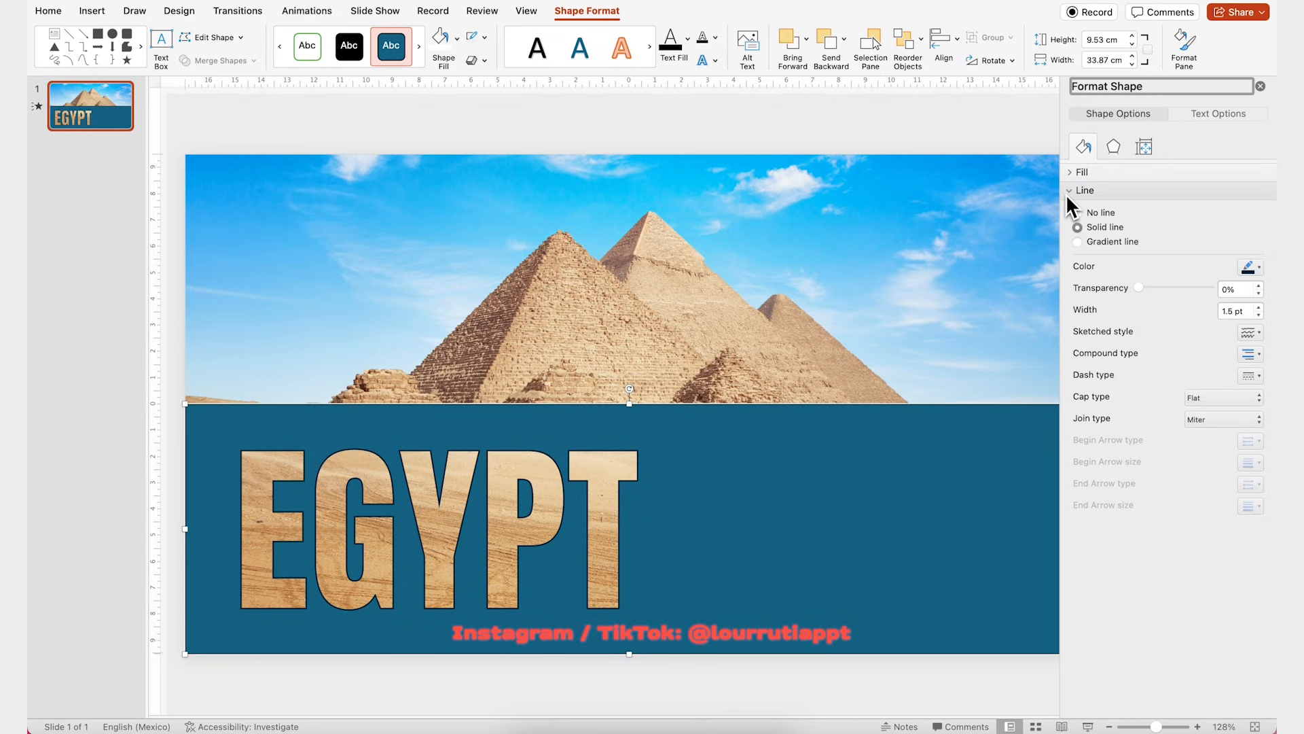
click(1075, 212)
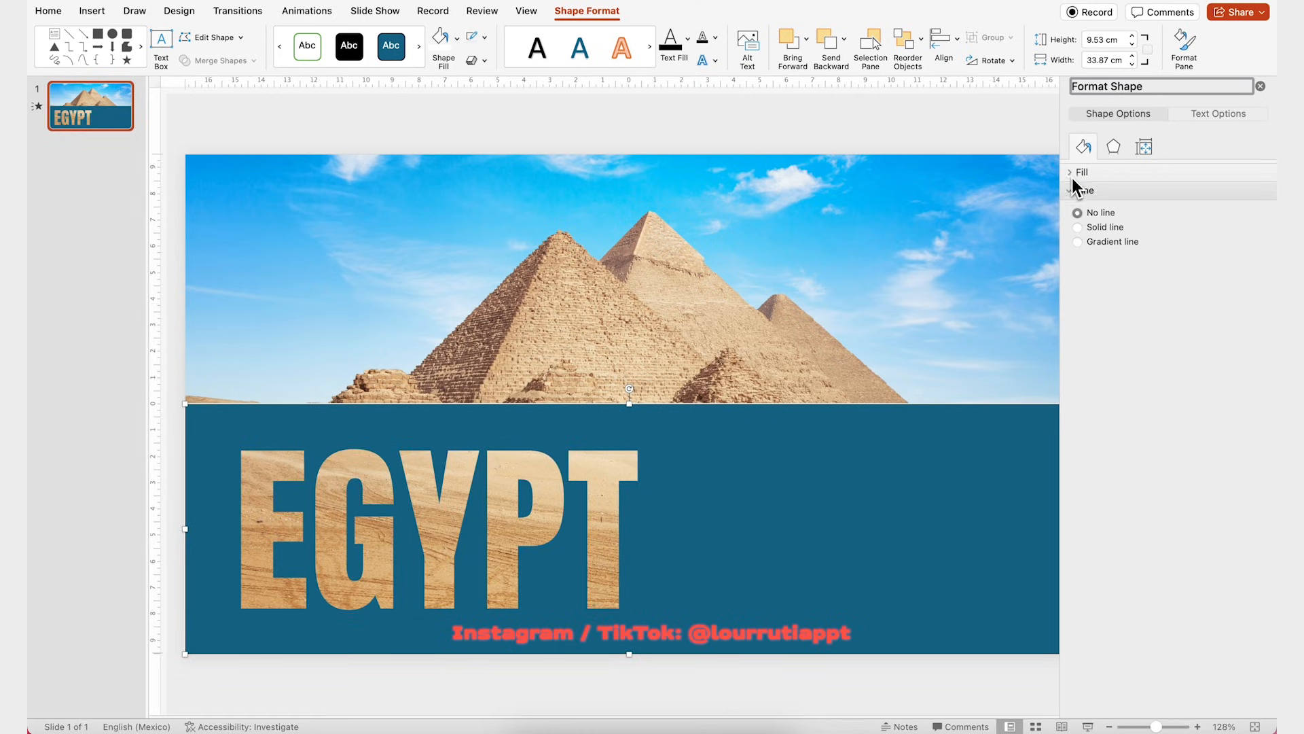
- Give the cut-out rectangle a gradient fill, remove the two middle stops and move the last stop to 56%
click(1070, 173)
click(1078, 224)
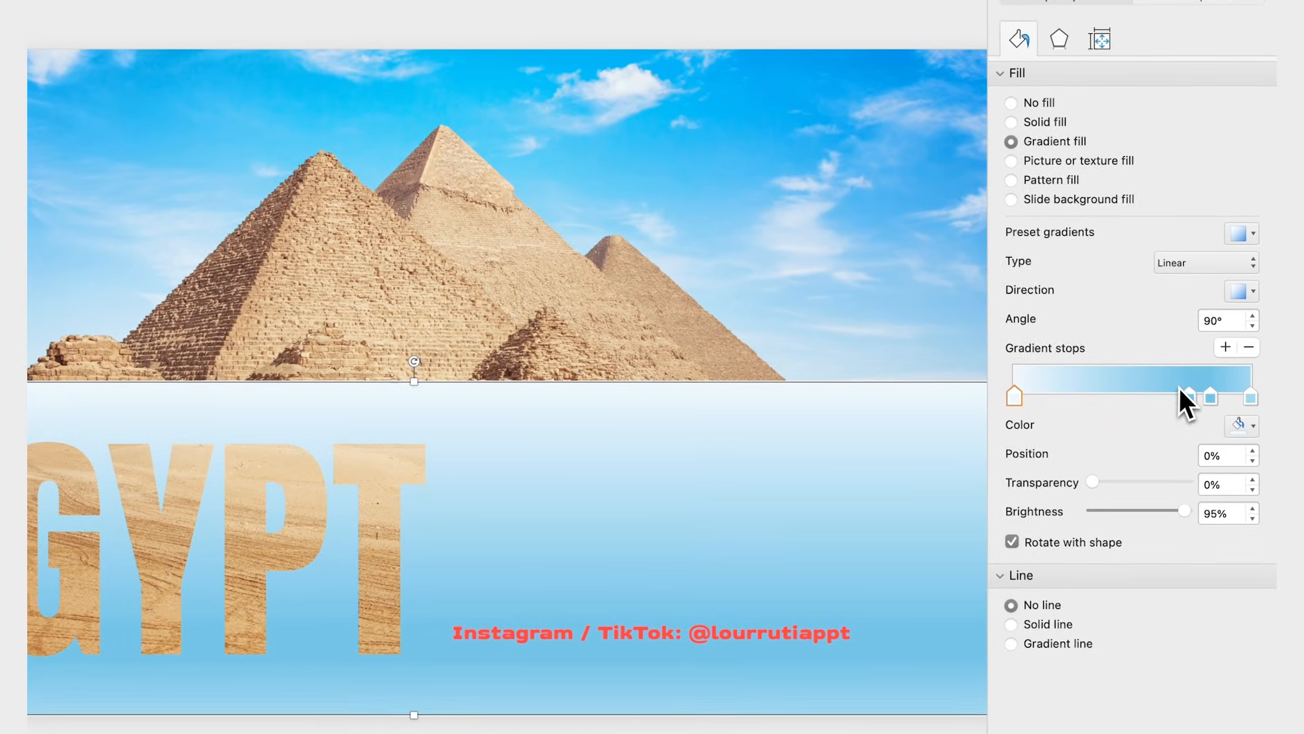
drag(1186, 394, 1193, 450)
drag(1211, 400, 1208, 447)
drag(1253, 395, 1147, 394)
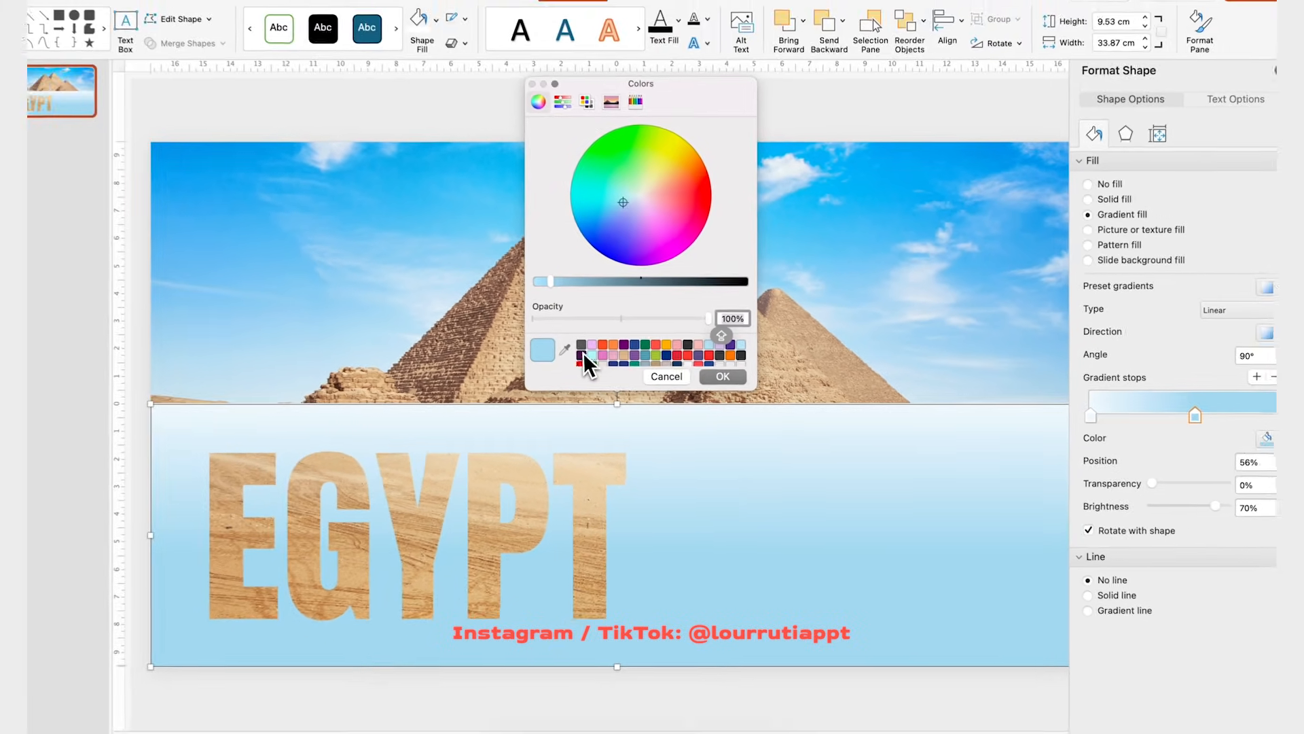
- Color the 56% gradient stop with a dark brown sampled from the pyramids photo, lightened slightly
click(565, 349)
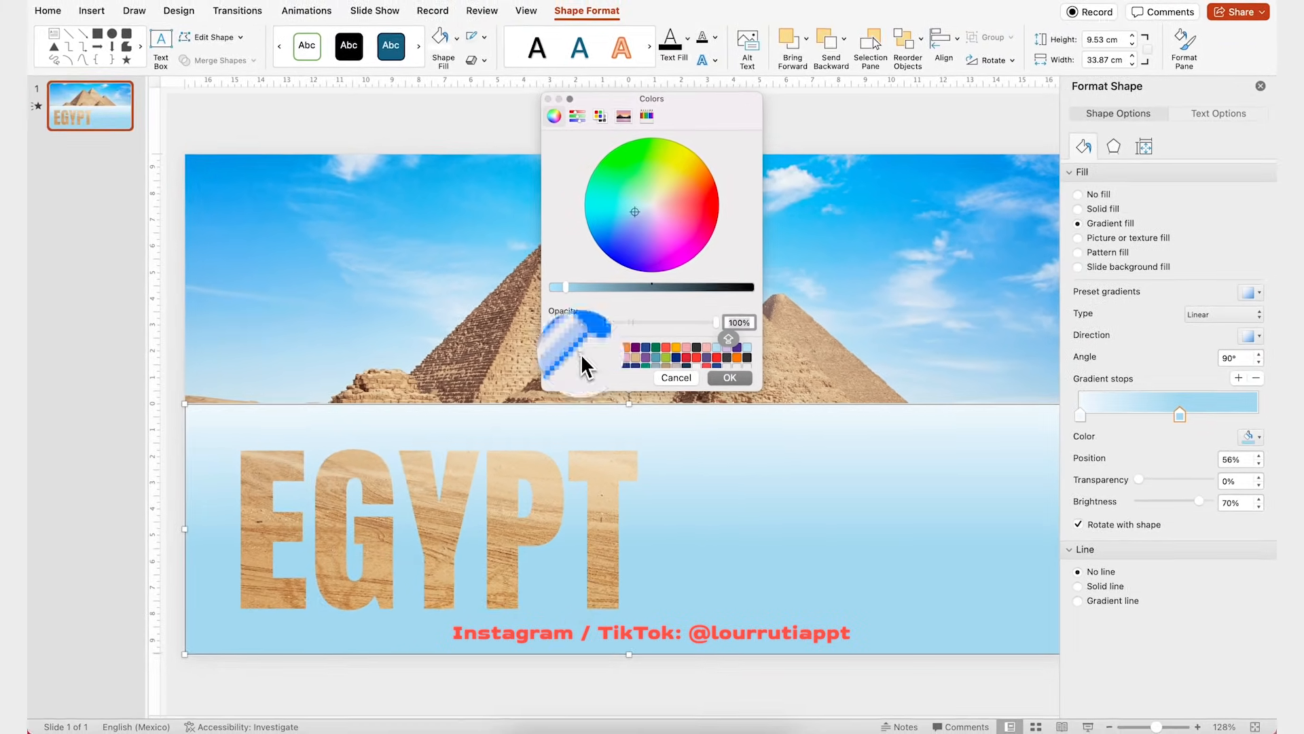
click(683, 397)
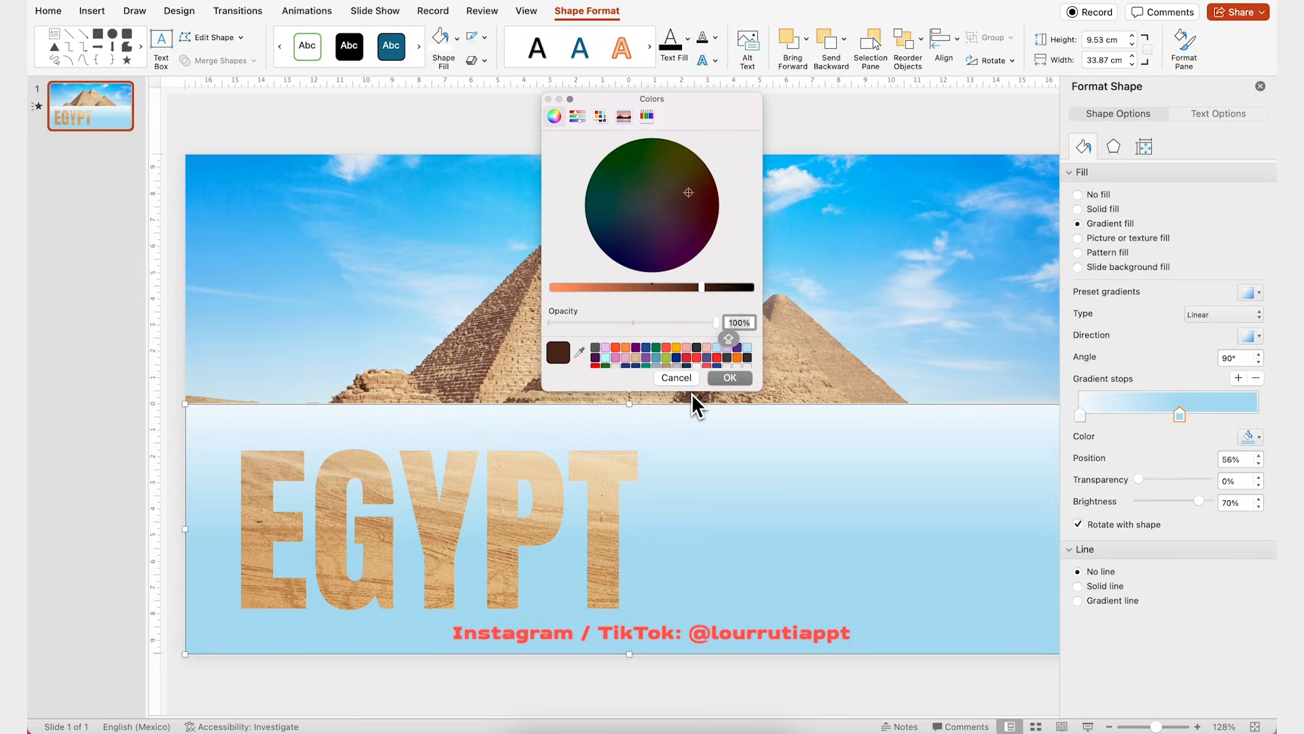
drag(701, 287, 682, 288)
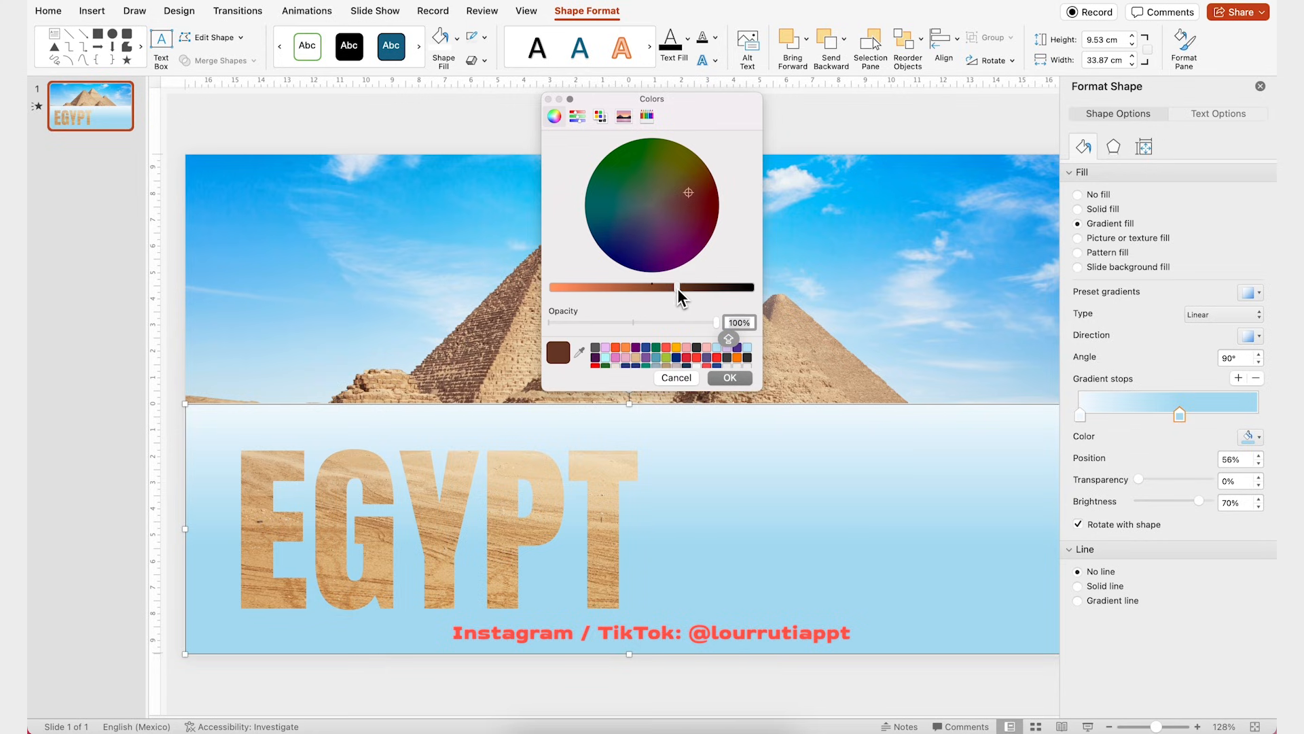
click(729, 374)
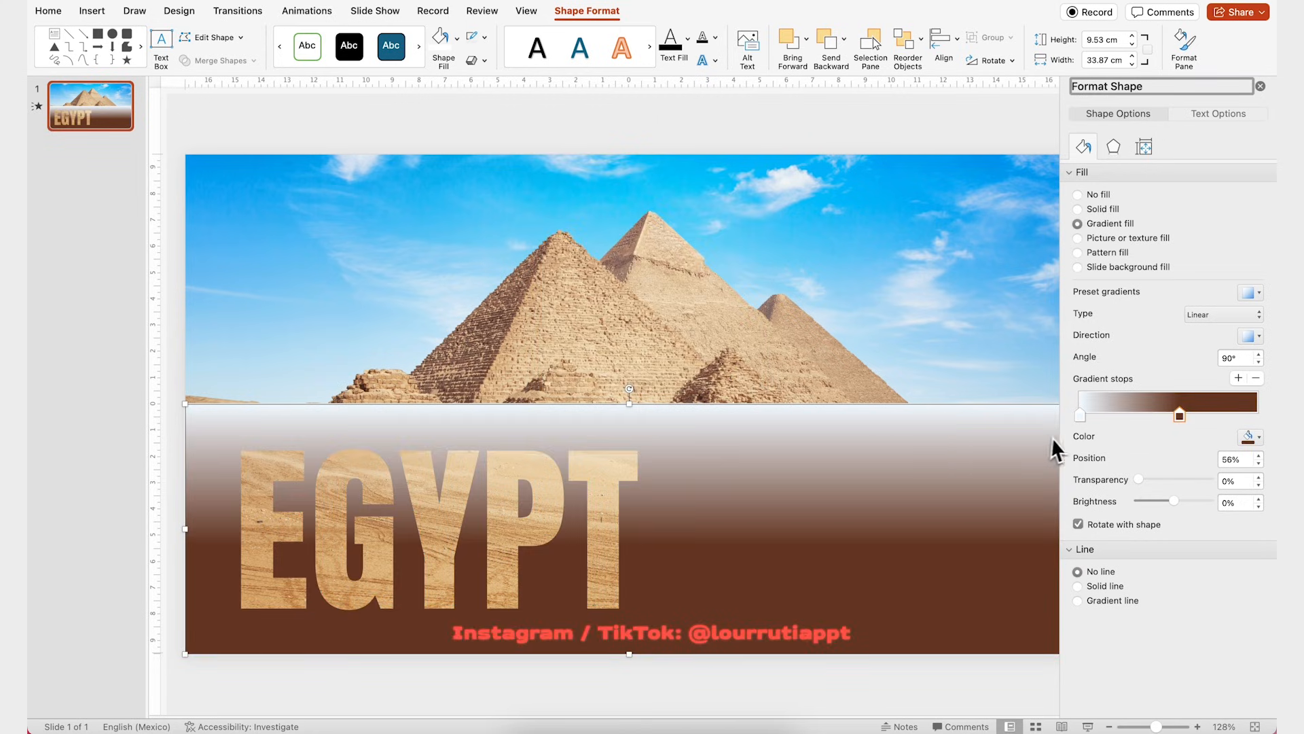
- Make the light gradient stop fully transparent and move the brown stop to 58%
drag(1142, 482, 1254, 478)
mouse_move(1180, 416)
mouse_down()
mouse_move(1153, 417)
mouse_move(1184, 405)
mouse_up()
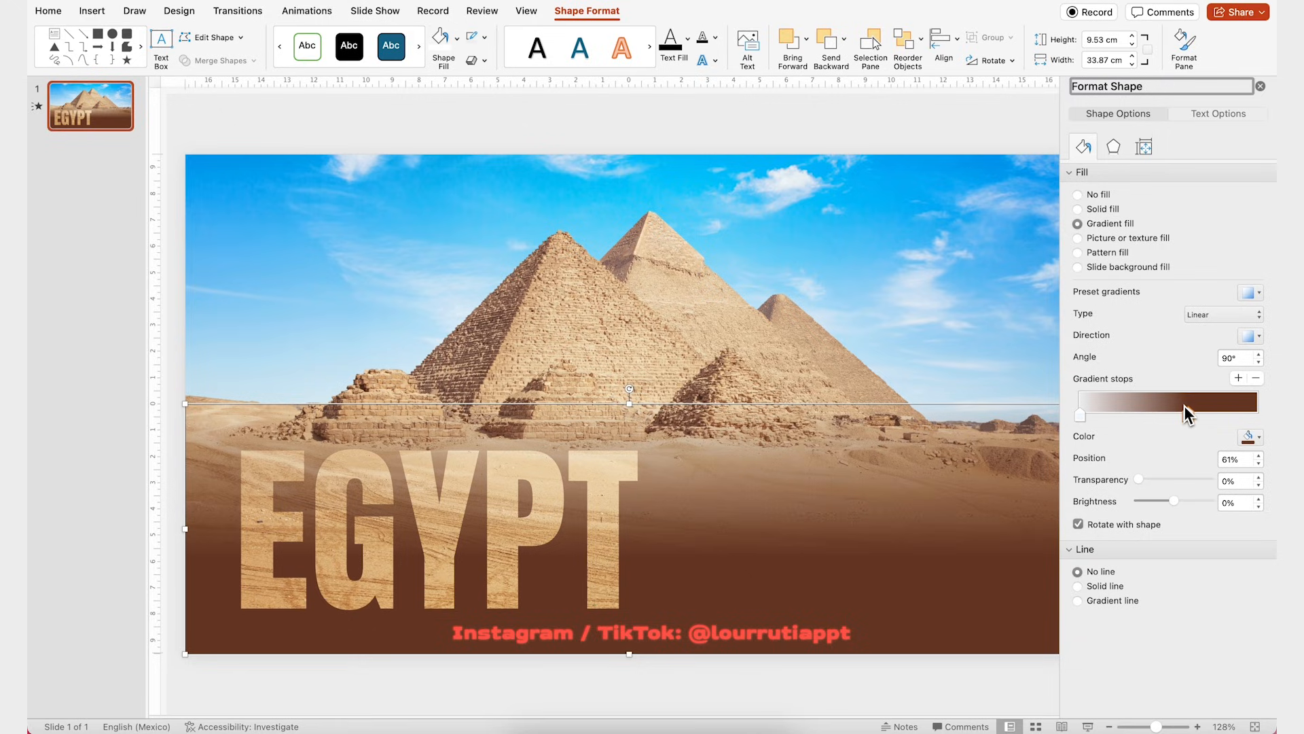
- Darken the brown gradient stop's color to a deeper brown through the custom colors
click(1258, 437)
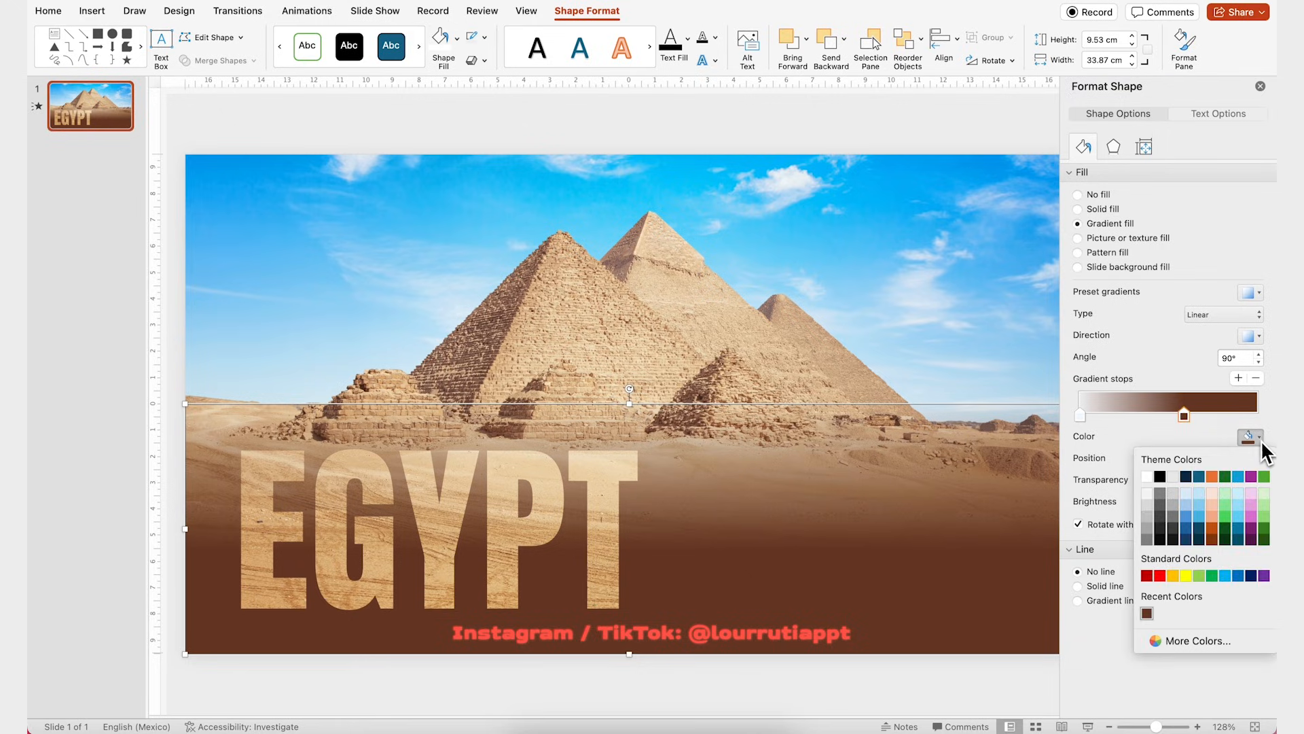
click(1184, 640)
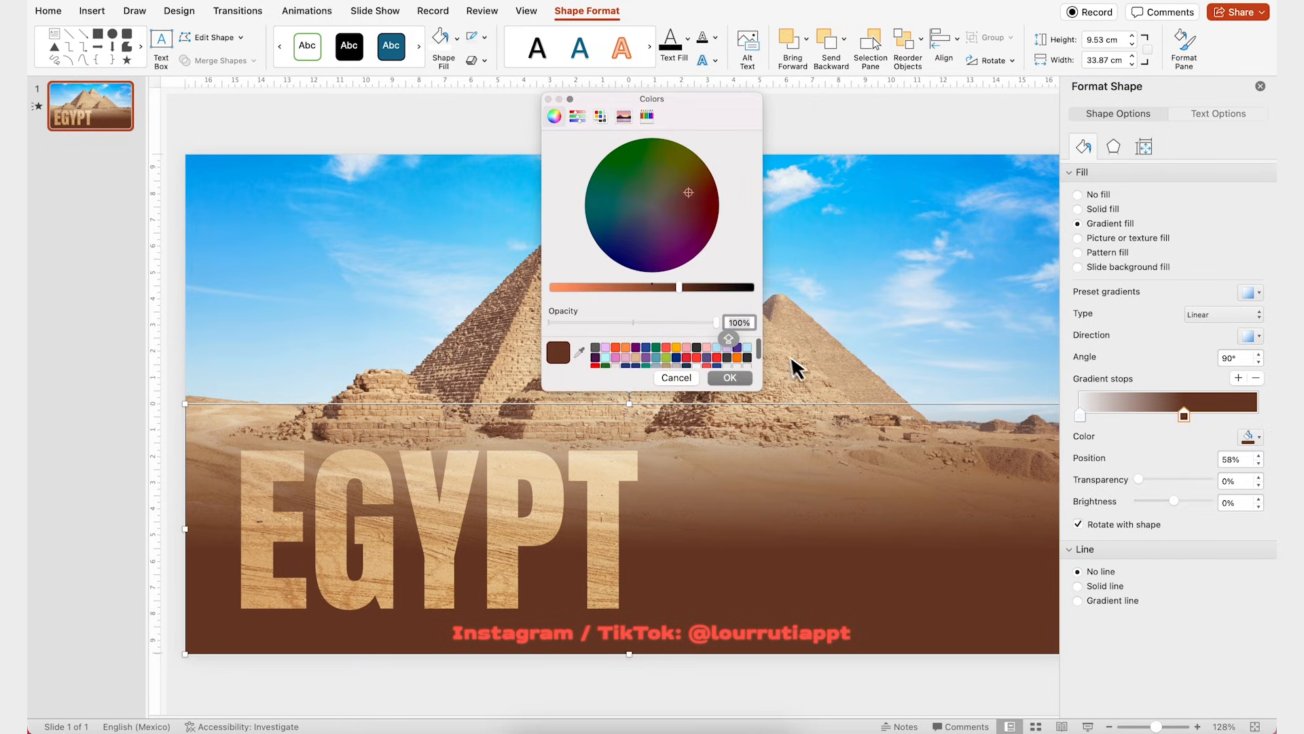
drag(685, 295, 699, 287)
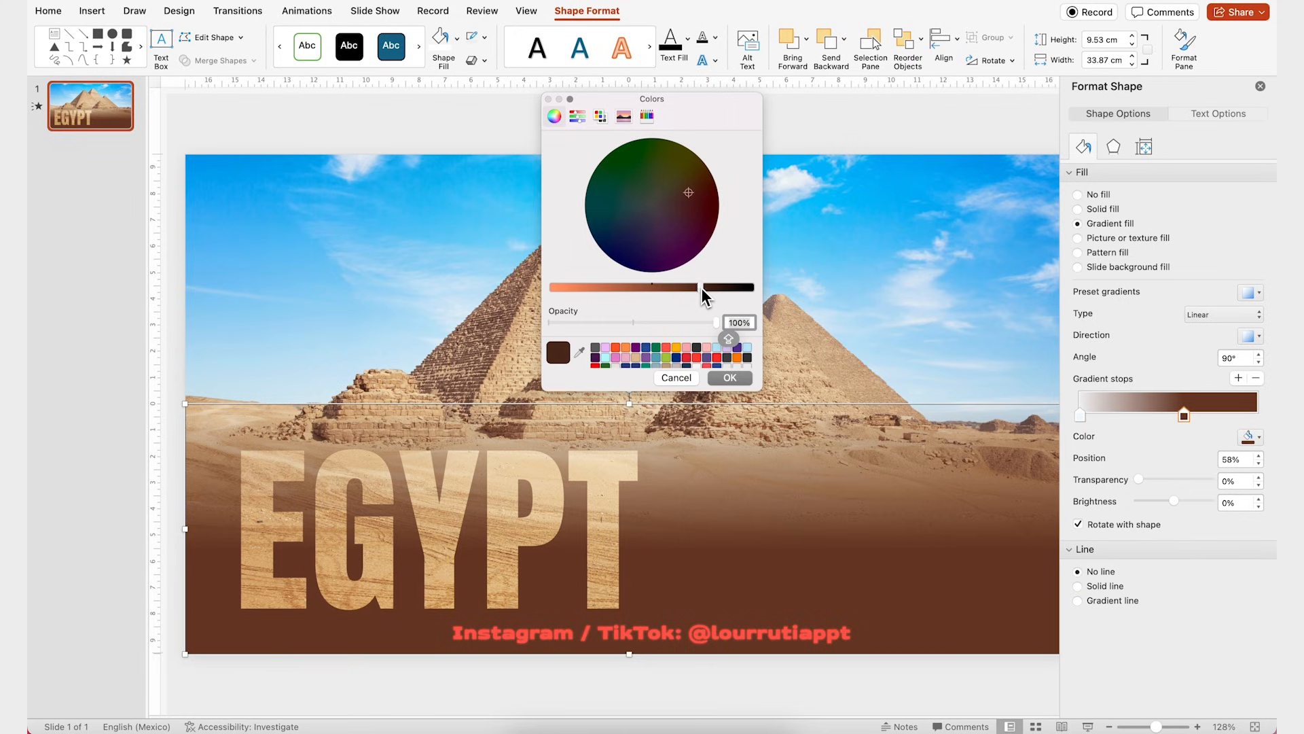
click(729, 378)
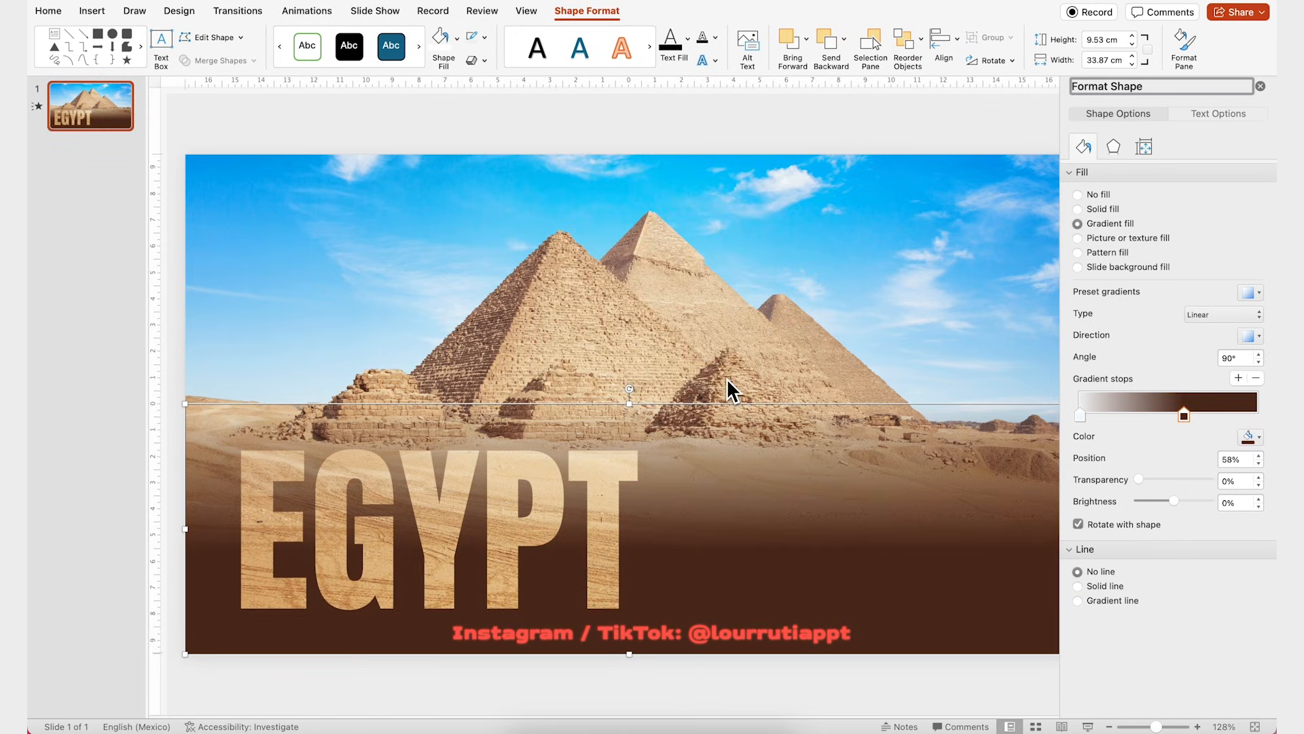